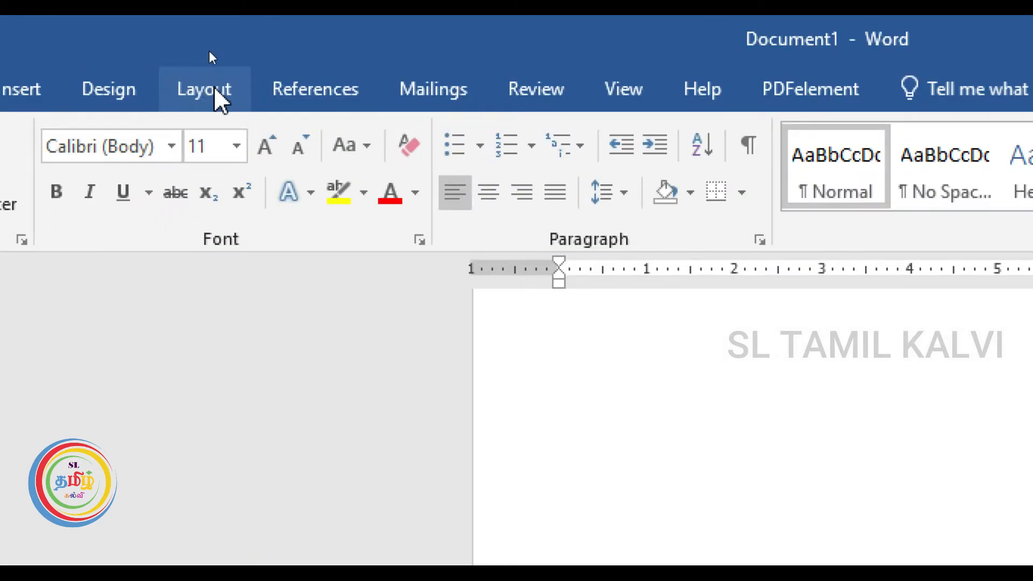
Set a custom paper size of 4 inches wide by 6 inches high for the document.
{"action": "left_click", "coordinate": [215, 89]}
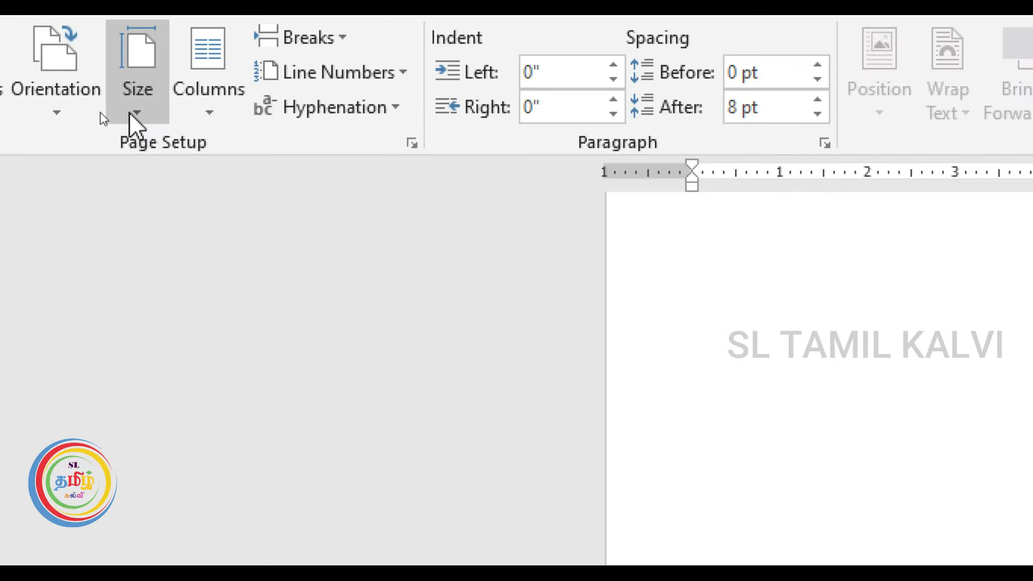
{"action": "left_click", "coordinate": [103, 110]}
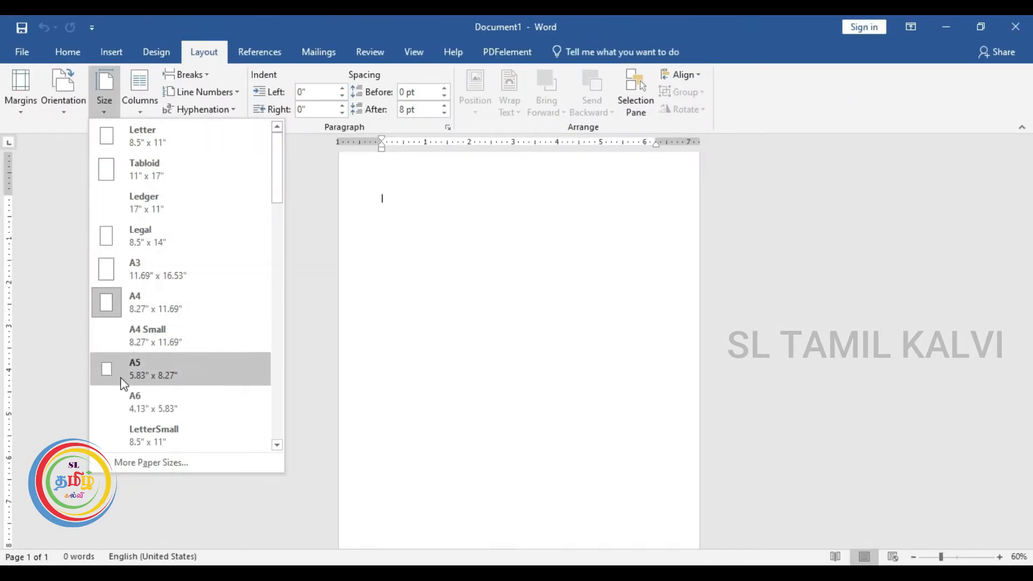
{"action": "left_click", "coordinate": [143, 463]}
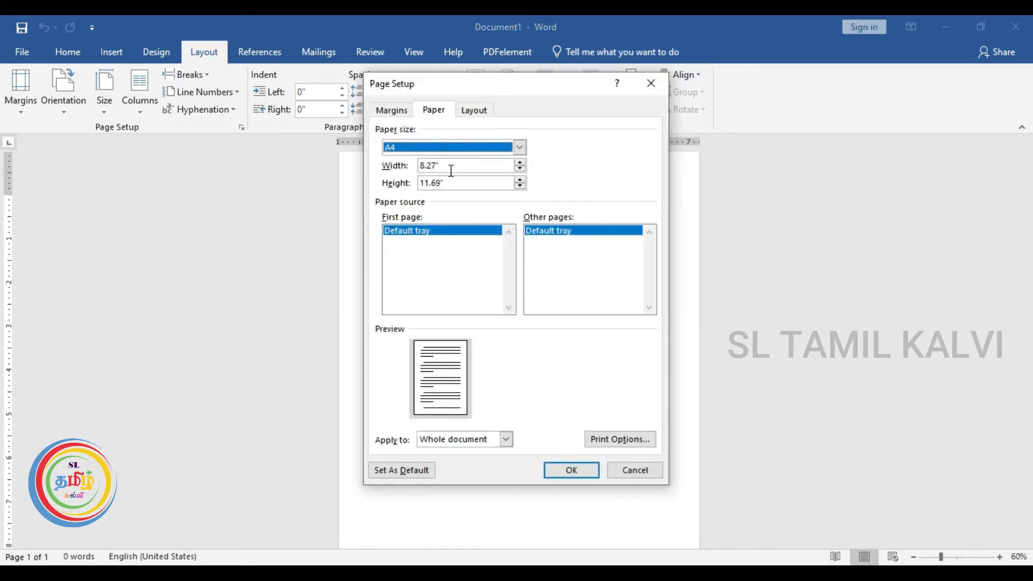
{"action": "left_click_drag", "start_coordinate": [453, 169], "coordinate": [411, 164]}
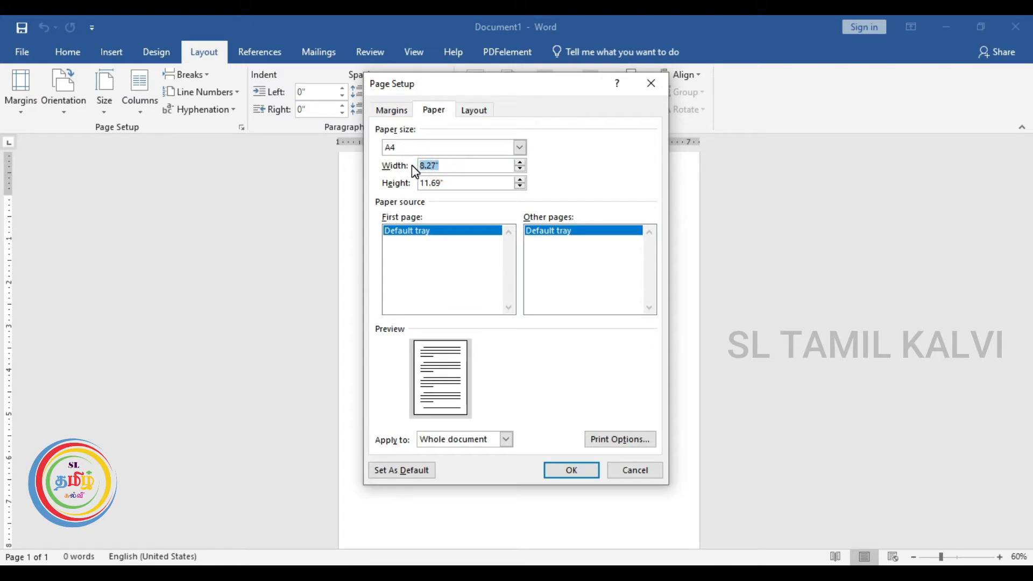
{"action": "type", "text": "4"}
{"action": "left_click_drag", "start_coordinate": [452, 183], "coordinate": [412, 183]}
{"action": "type", "text": "6"}
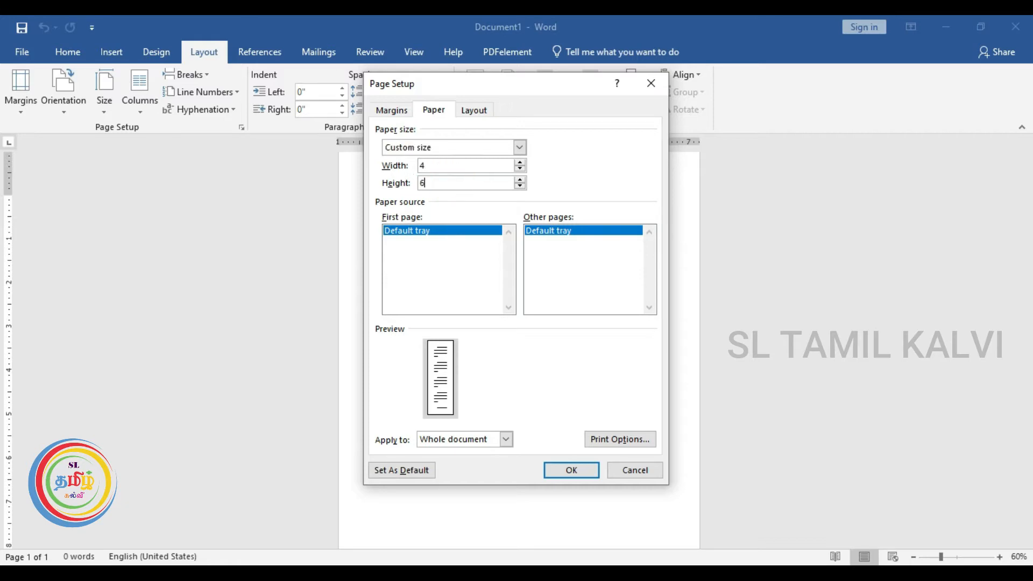
Set the top, left, bottom and right page margins to 0 and apply the page setup.
{"action": "left_click", "coordinate": [405, 112]}
{"action": "left_click_drag", "start_coordinate": [454, 147], "coordinate": [431, 164]}
{"action": "type", "text": "0"}
{"action": "left_click", "coordinate": [441, 164]}
{"action": "type", "text": "0"}
{"action": "left_click", "coordinate": [608, 147]}
{"action": "left_click_drag", "start_coordinate": [609, 147], "coordinate": [592, 164]}
{"action": "type", "text": "00"}
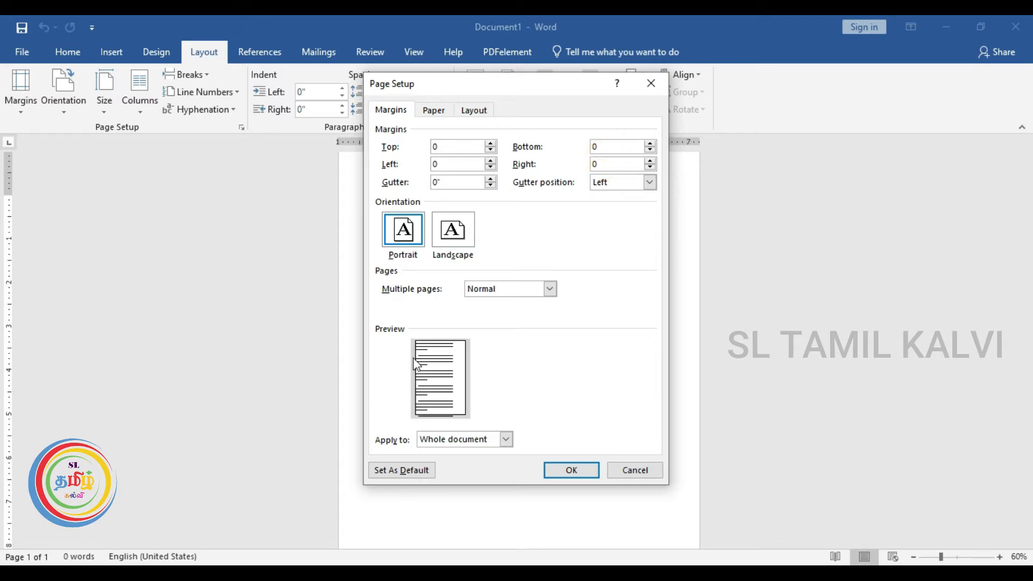
{"action": "left_click", "coordinate": [577, 478]}
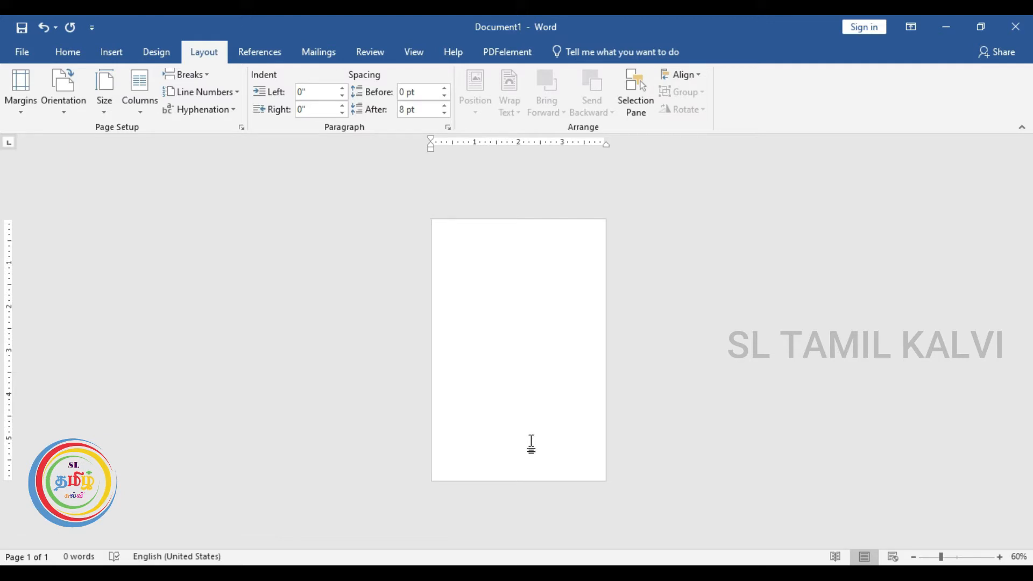
Change the page orientation to landscape.
{"action": "scroll", "coordinate": [531, 444], "scroll_direction": "up", "scroll_amount": 2}
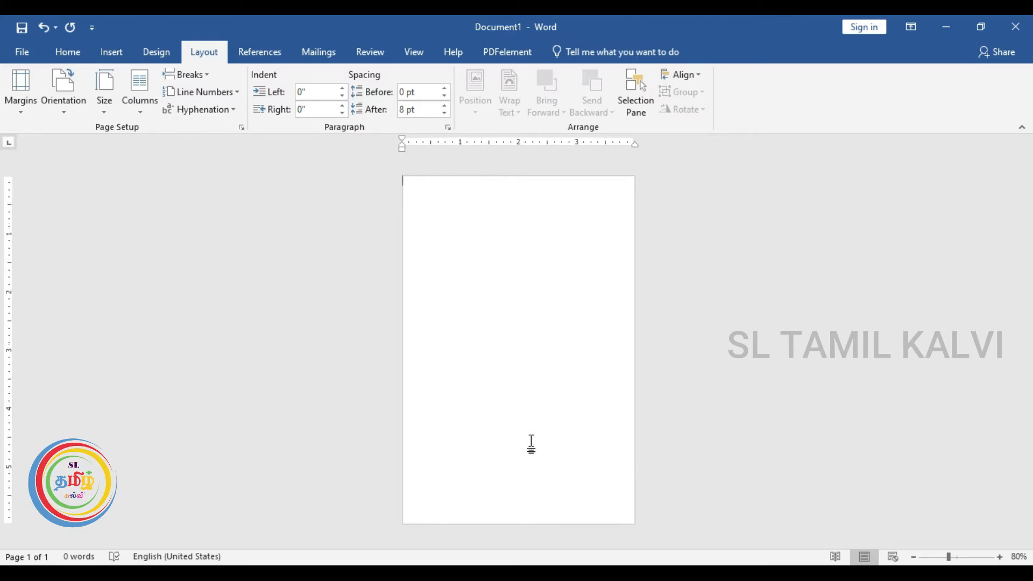
{"action": "scroll", "coordinate": [531, 444], "scroll_direction": "up", "scroll_amount": 3}
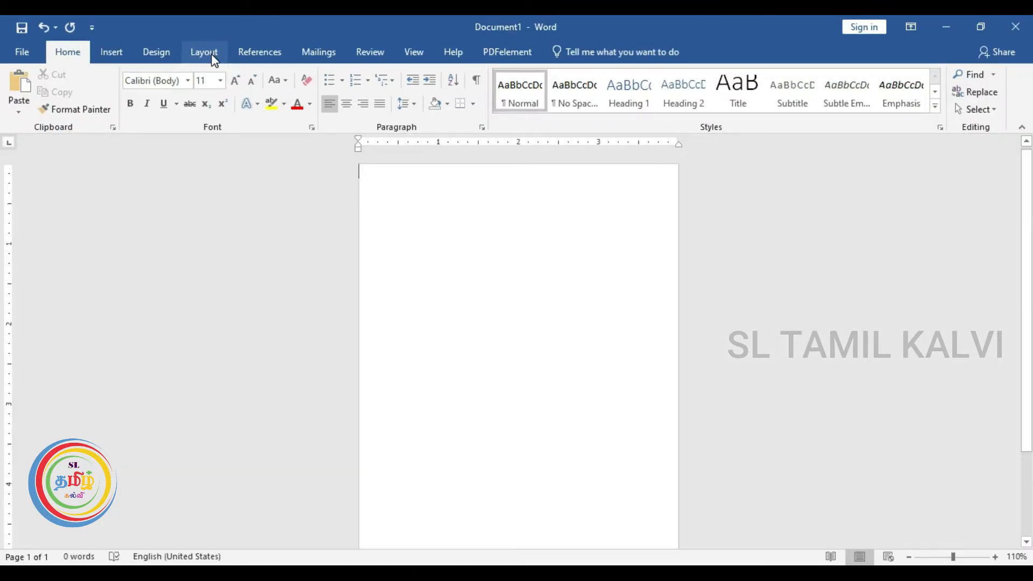
{"action": "left_click", "coordinate": [214, 98]}
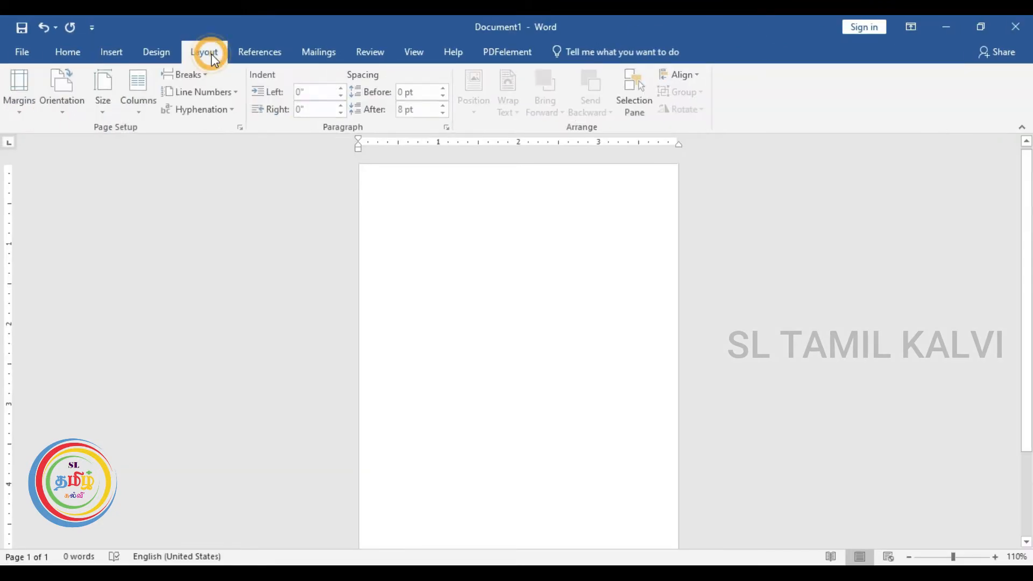
{"action": "left_click", "coordinate": [67, 111]}
{"action": "left_click", "coordinate": [96, 169]}
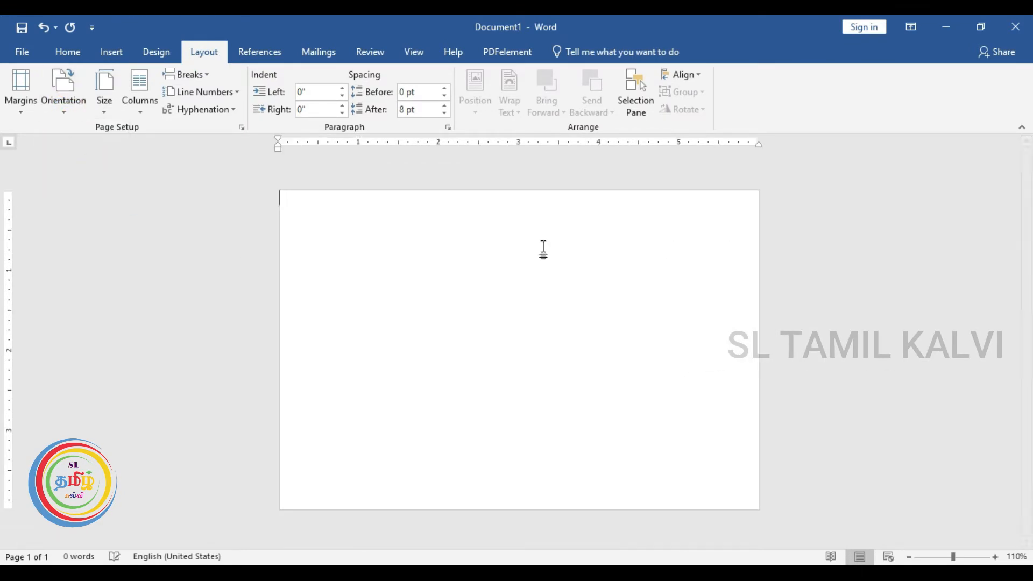
{"action": "scroll", "coordinate": [602, 412], "scroll_direction": "up", "scroll_amount": 1}
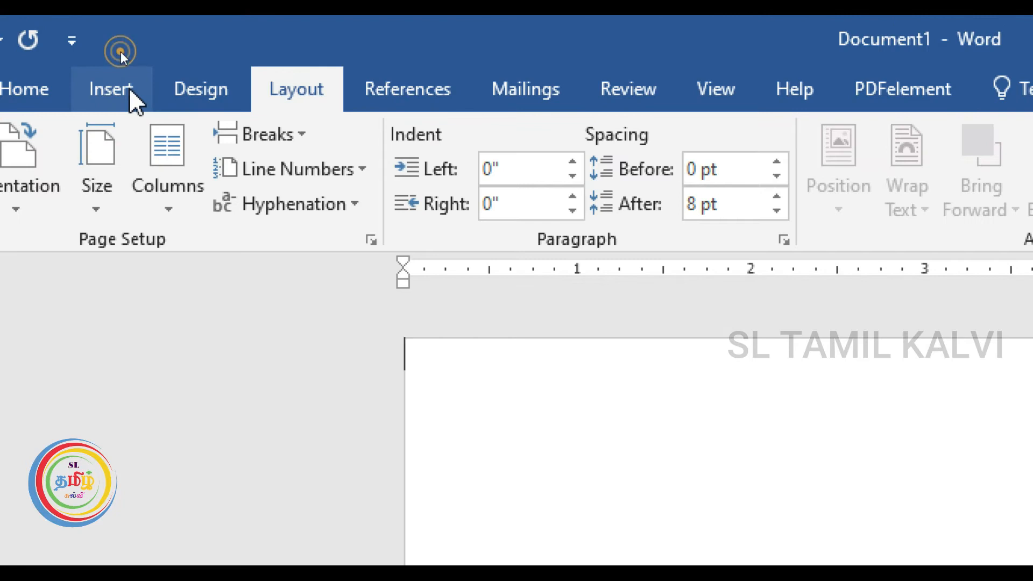
Insert the picture h2.jpg from the 2022 folder on the desktop.
{"action": "left_click", "coordinate": [122, 57]}
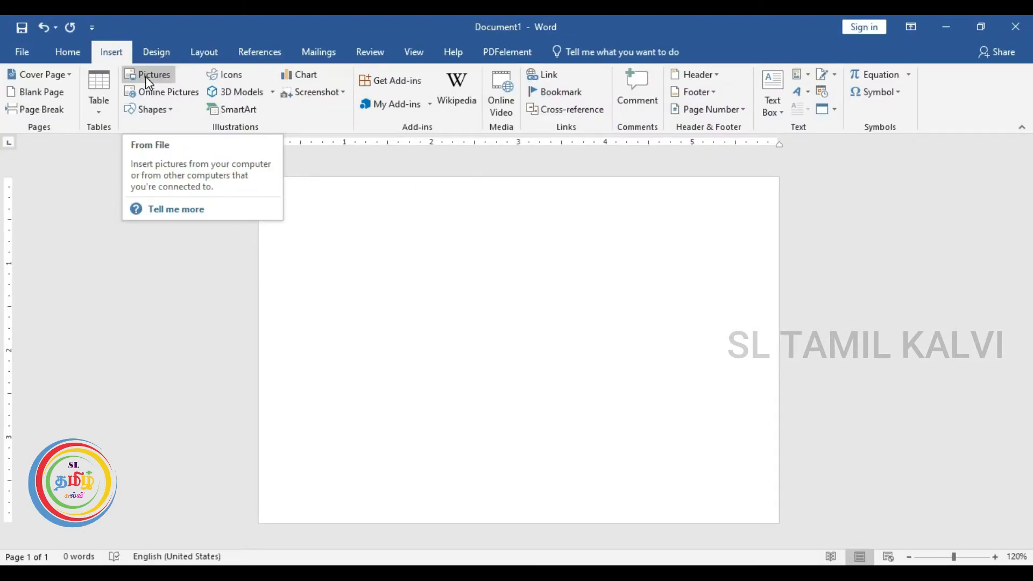
{"action": "left_click", "coordinate": [180, 138]}
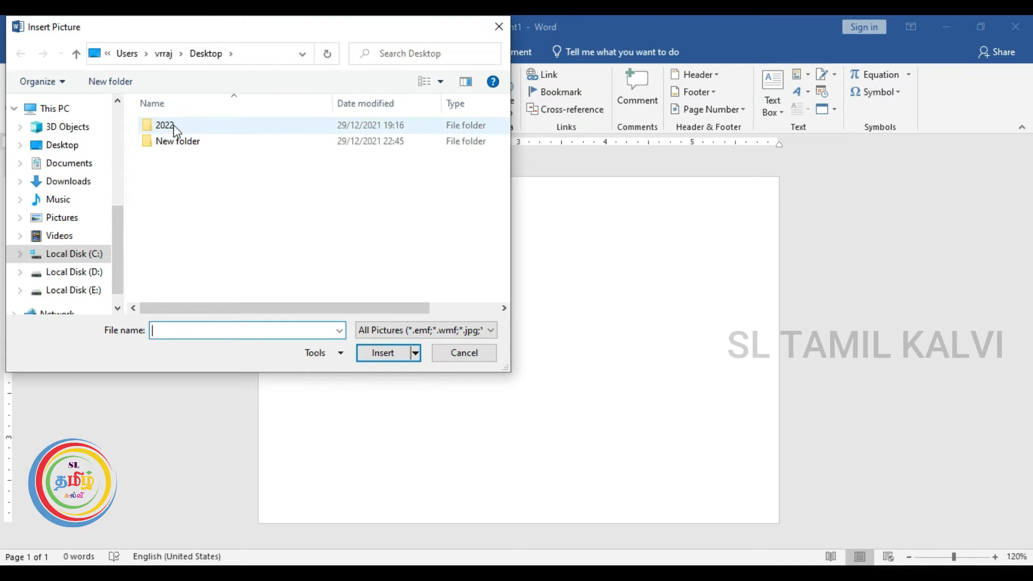
{"action": "mouse_move", "coordinate": [174, 130]}
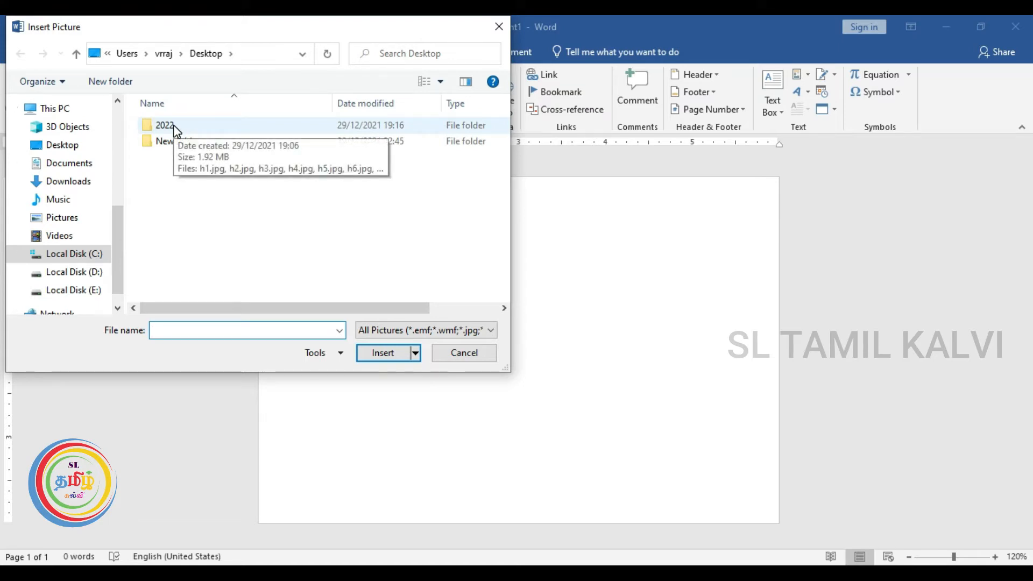
{"action": "double_click", "coordinate": [174, 126]}
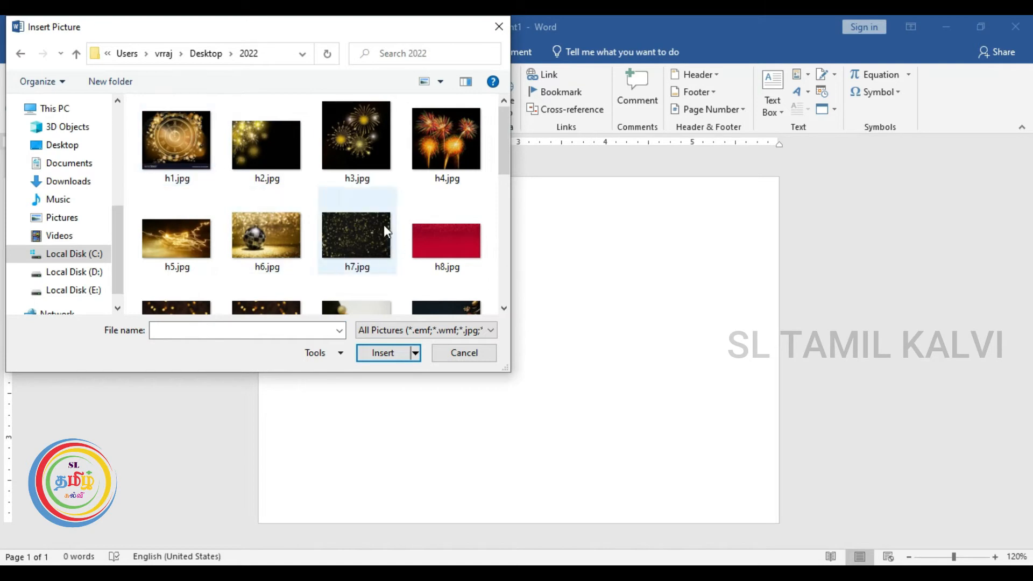
{"action": "scroll", "coordinate": [276, 204], "scroll_direction": "down", "scroll_amount": 5}
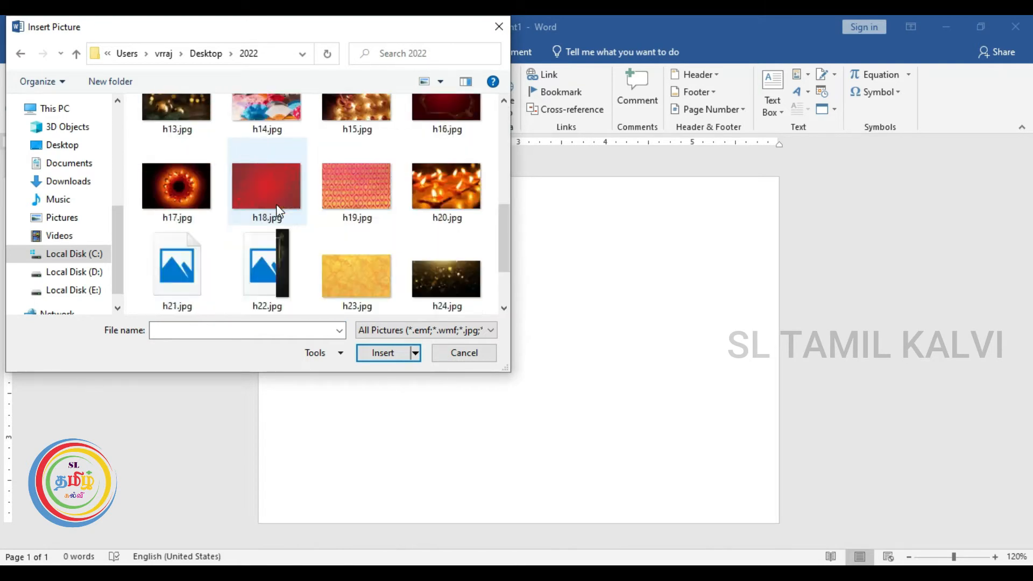
{"action": "scroll", "coordinate": [276, 210], "scroll_direction": "up", "scroll_amount": 5}
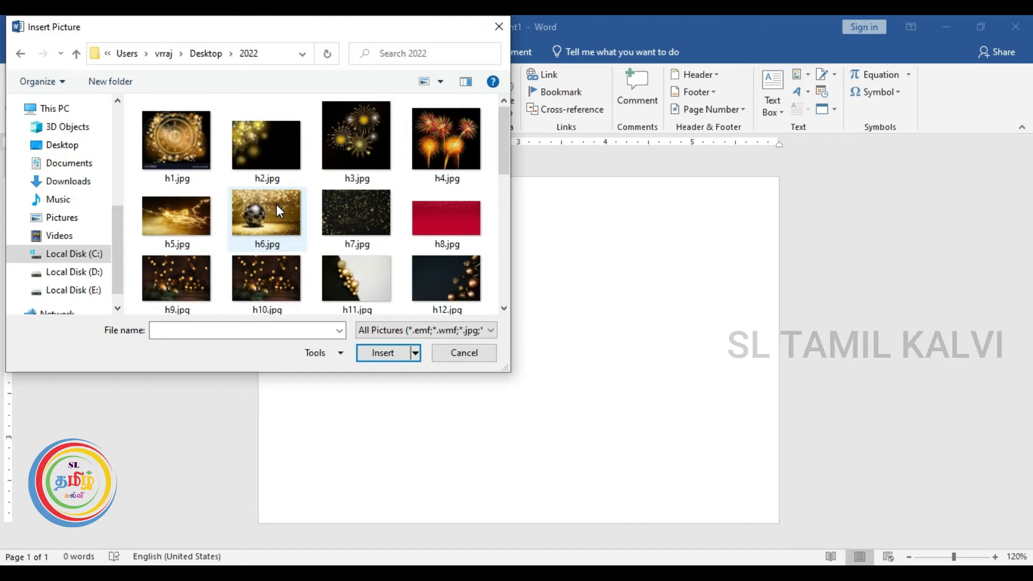
{"action": "left_click", "coordinate": [272, 146]}
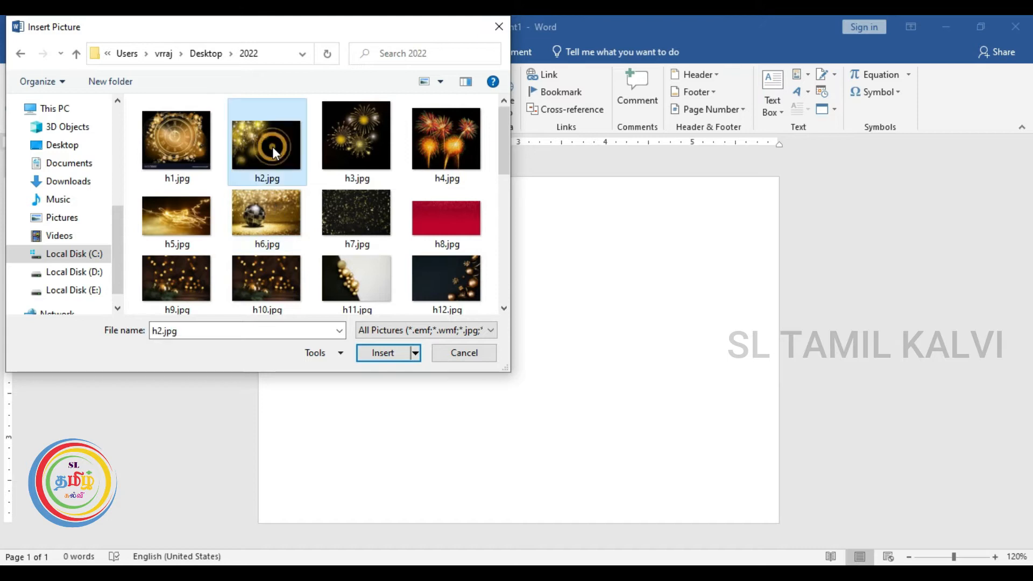
{"action": "left_click", "coordinate": [393, 354]}
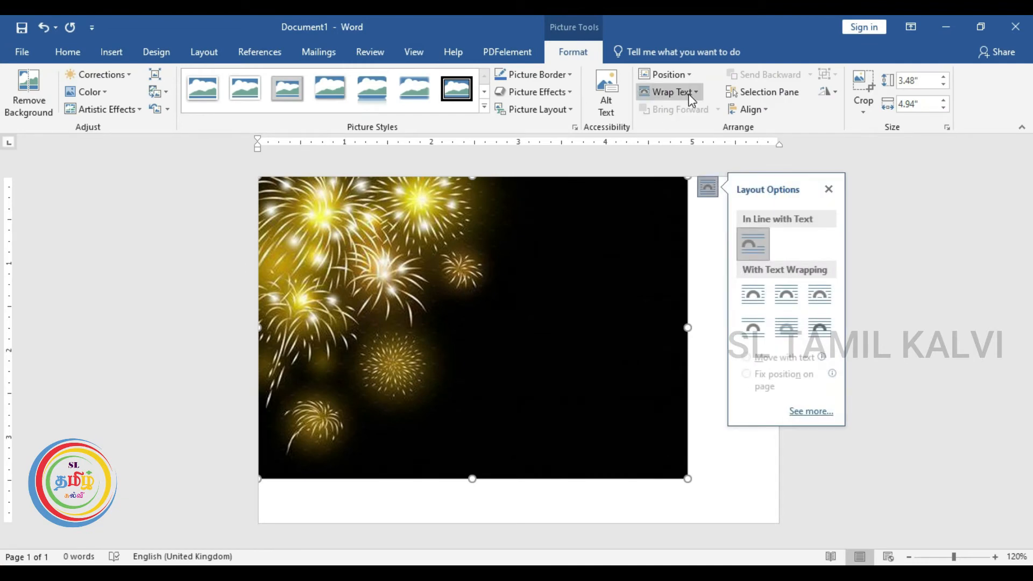
Wrap the fireworks picture Behind Text and enlarge it to about 6.02 by 4.24 inches so it covers the whole page.
{"action": "left_click", "coordinate": [690, 97]}
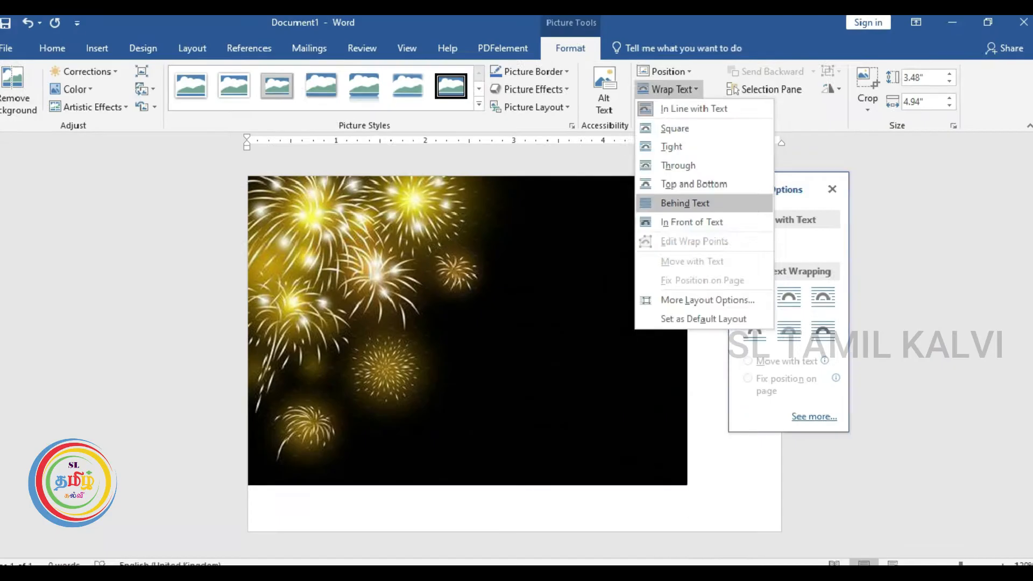
{"action": "key", "text": "Escape"}
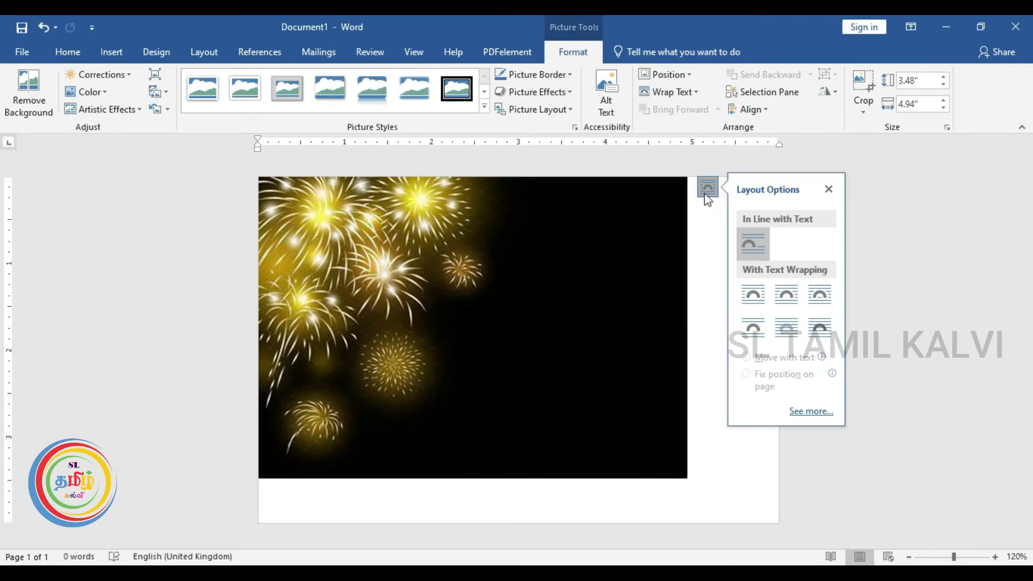
{"action": "left_click", "coordinate": [679, 91]}
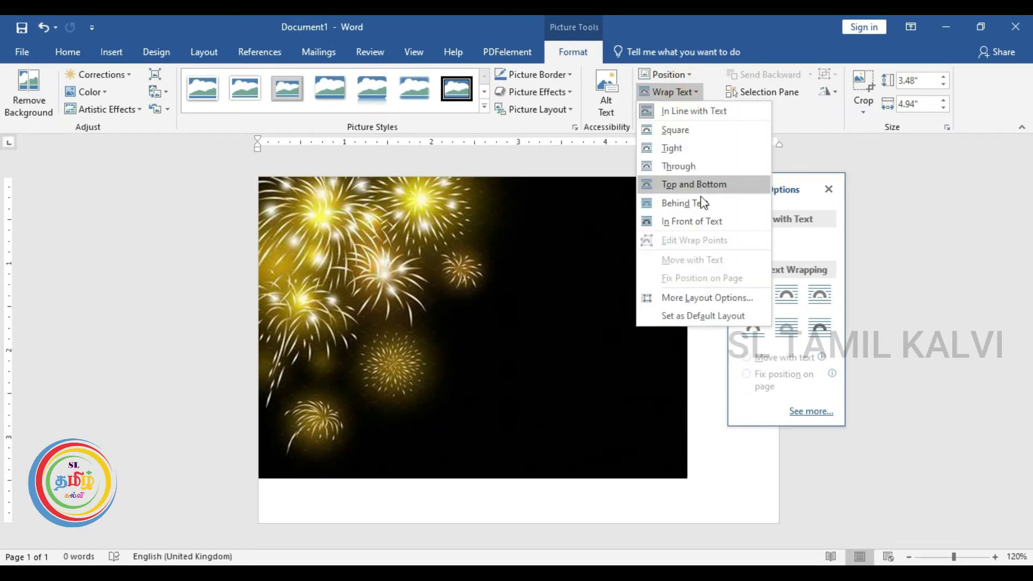
{"action": "left_click", "coordinate": [670, 201]}
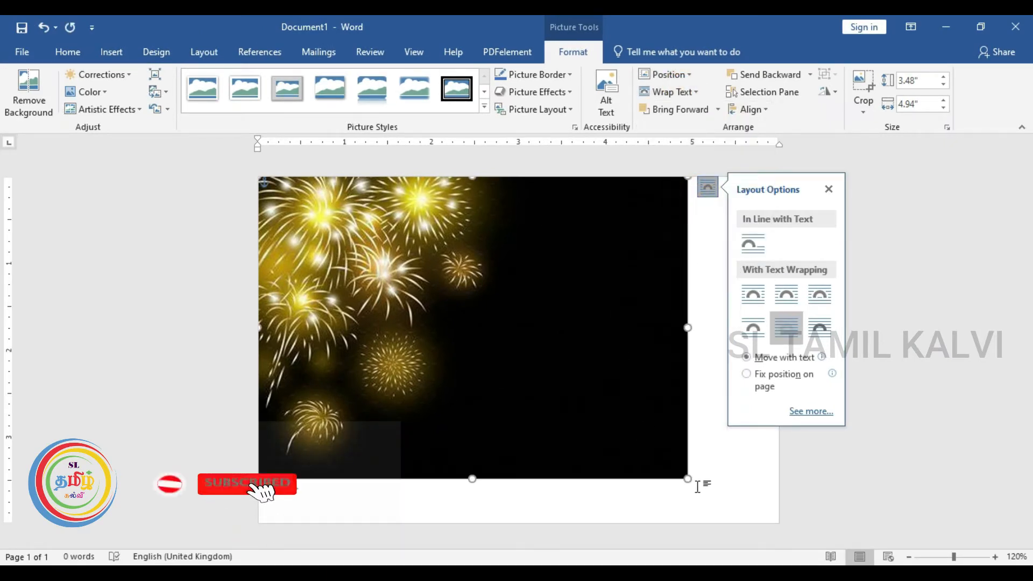
{"action": "left_click", "coordinate": [829, 189]}
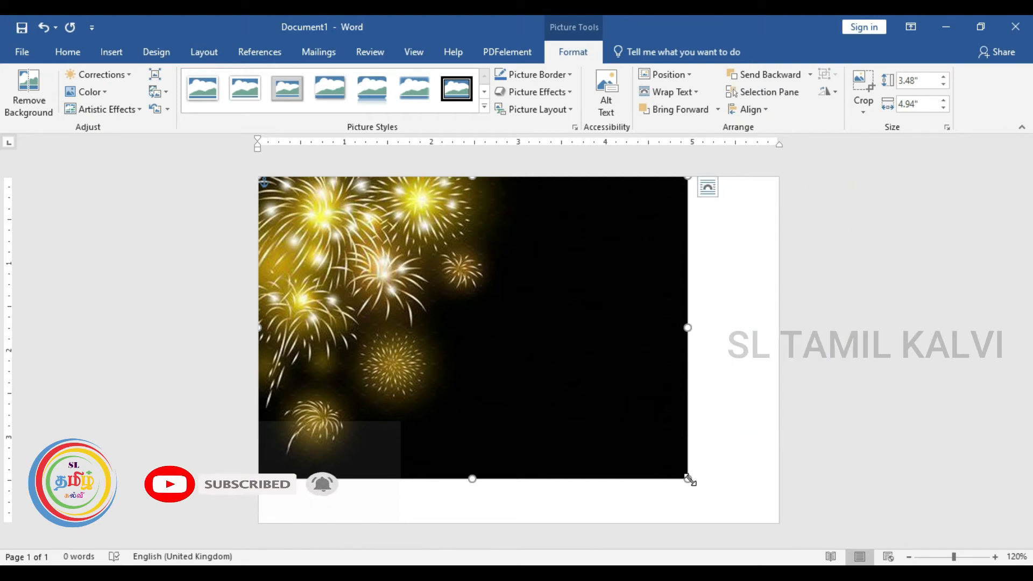
{"action": "left_click_drag", "start_coordinate": [690, 480], "coordinate": [779, 501]}
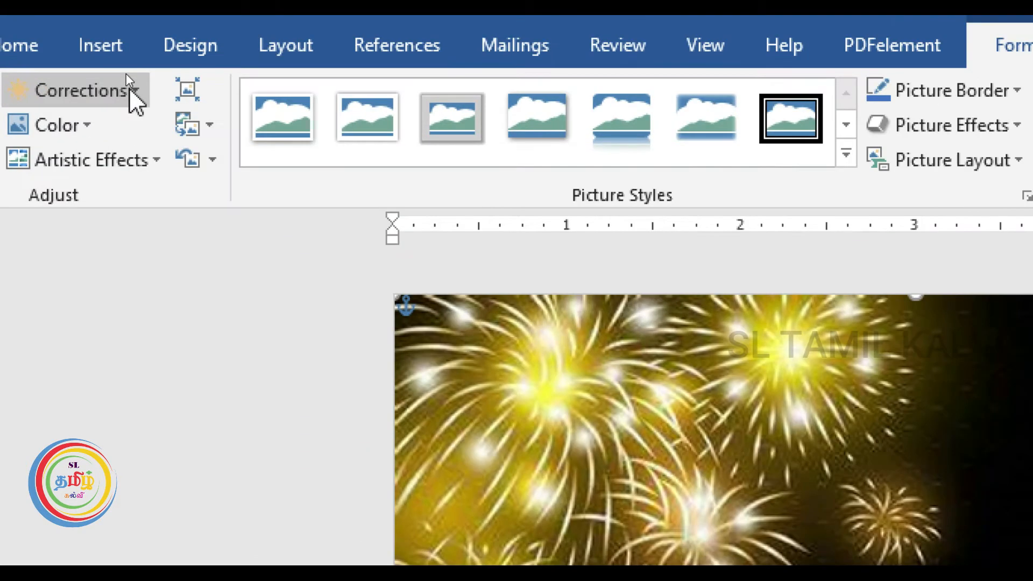
Darken the fireworks picture with the correction preset Brightness: -20% Contrast: 0% (Normal).
{"action": "left_click", "coordinate": [126, 75]}
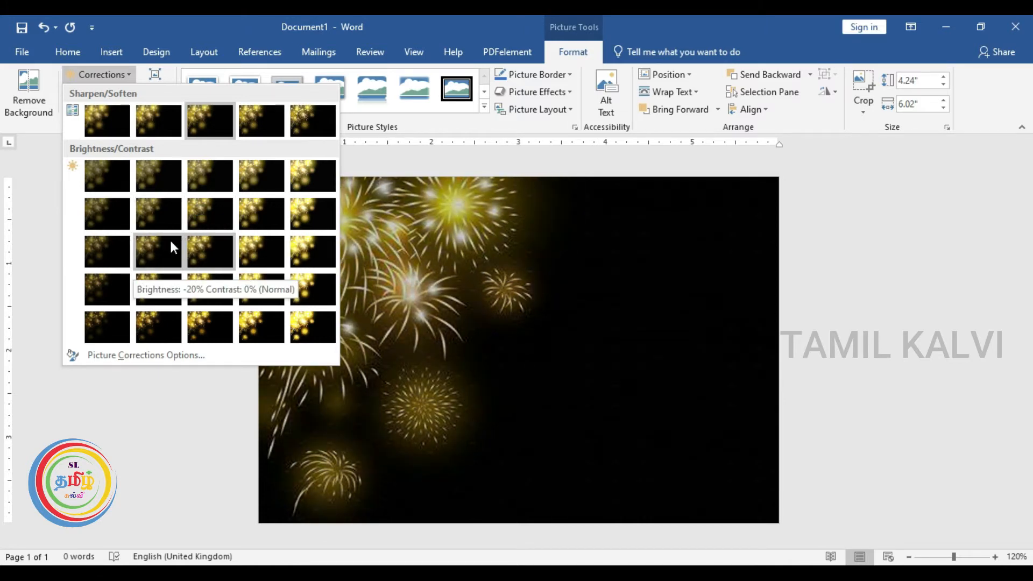
{"action": "left_click", "coordinate": [170, 241]}
{"action": "left_click", "coordinate": [644, 312]}
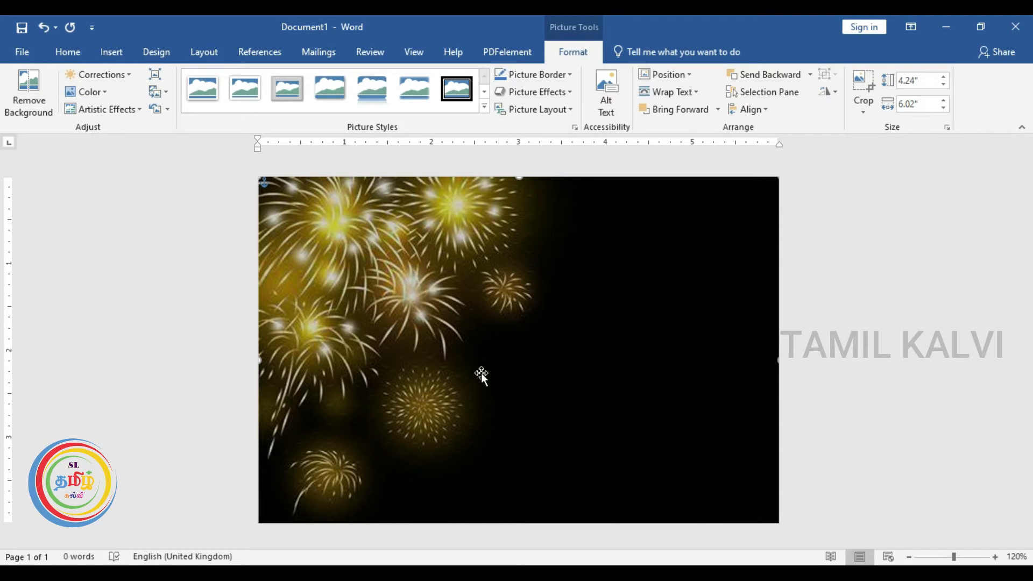
Draw a circle about 1.45 inches in diameter over the picture and position it near the page's lower-left corner.
{"action": "left_click", "coordinate": [109, 53]}
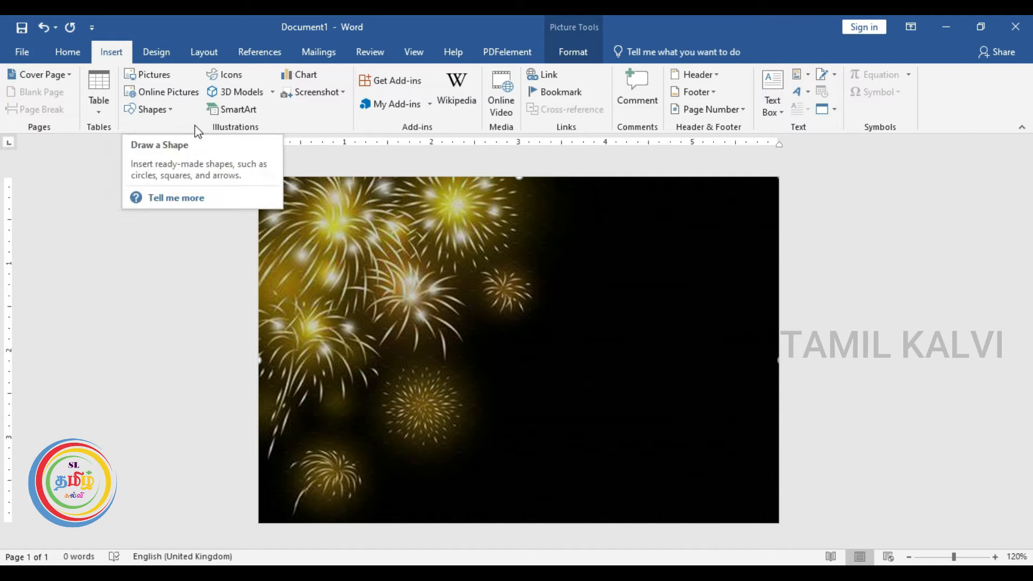
{"action": "left_click", "coordinate": [169, 109]}
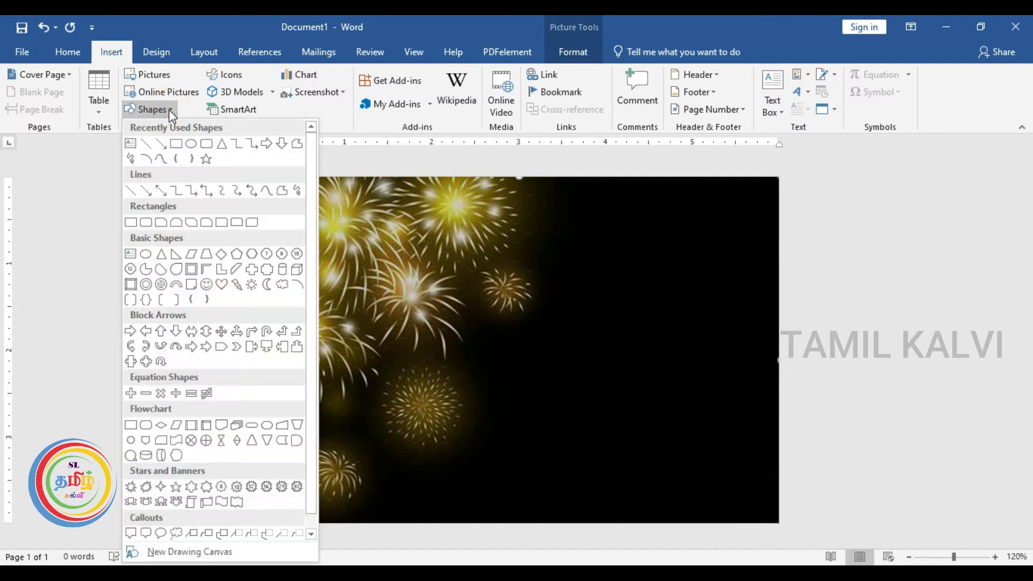
{"action": "left_click", "coordinate": [191, 144]}
{"action": "scroll", "coordinate": [341, 459], "scroll_direction": "up", "scroll_amount": 5, "text": "ctrl"}
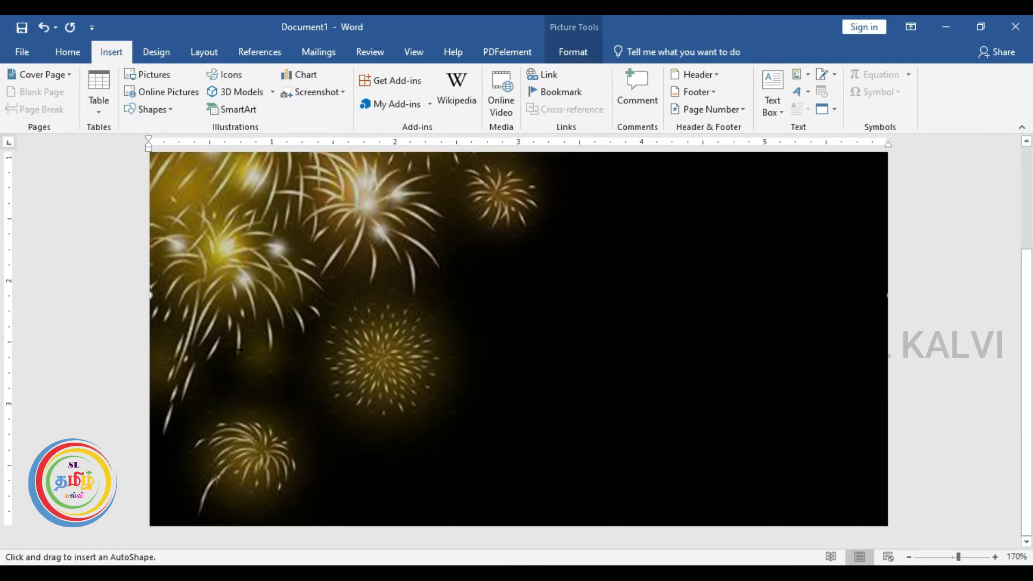
{"action": "mouse_move", "coordinate": [196, 336]}
{"action": "left_mouse_down"}
{"action": "mouse_move", "coordinate": [289, 404]}
{"action": "mouse_move", "coordinate": [376, 516]}
{"action": "left_mouse_up"}
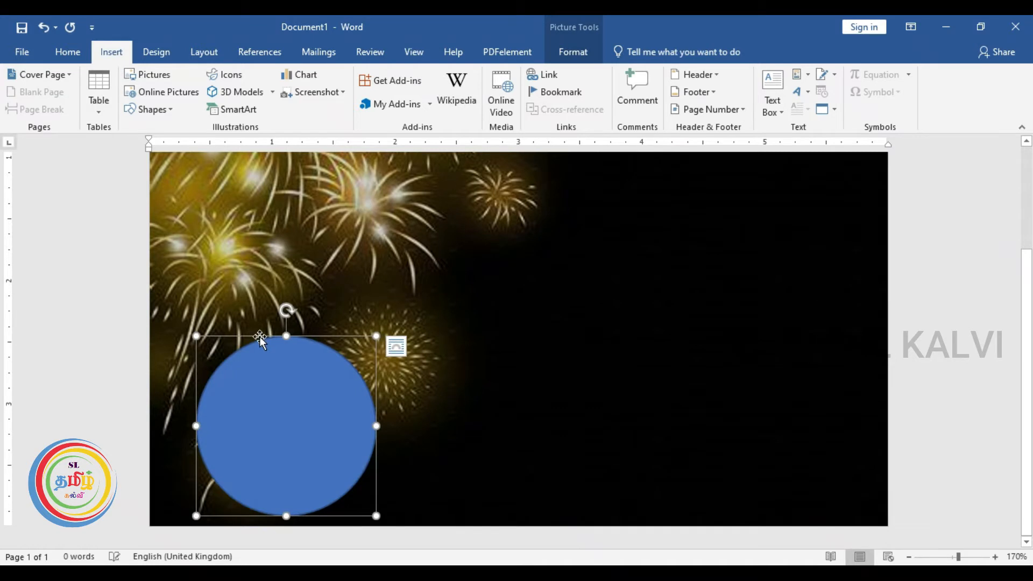
{"action": "left_click_drag", "start_coordinate": [260, 337], "coordinate": [239, 328]}
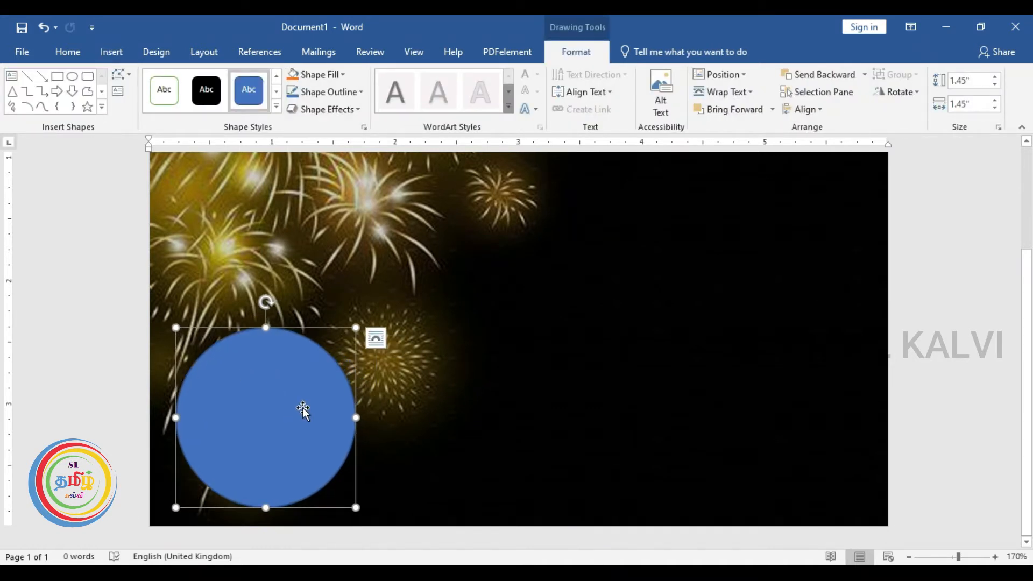
Remove the circle's fill and set its outline weight to 3 pt.
{"action": "left_click", "coordinate": [345, 76]}
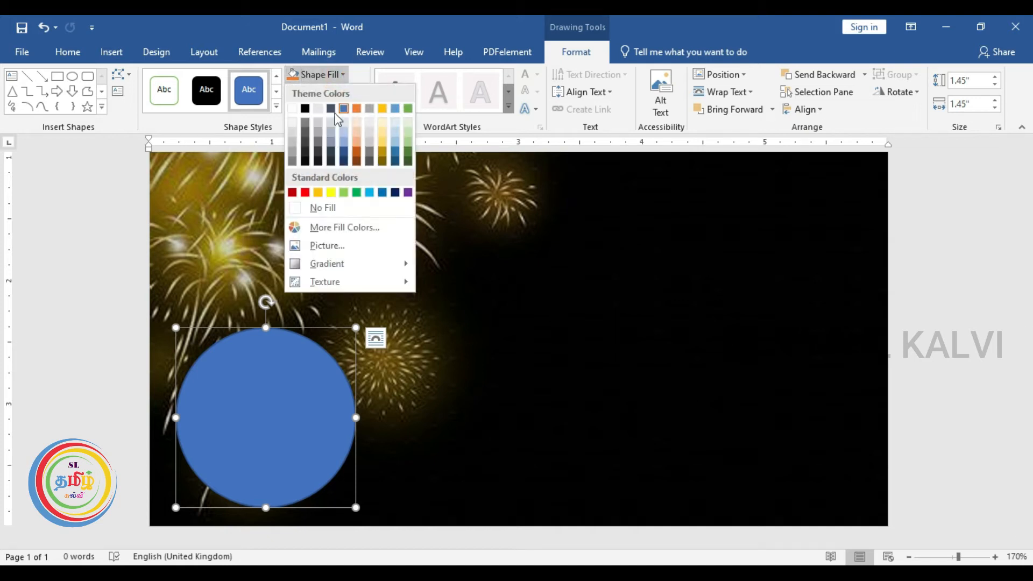
{"action": "left_click", "coordinate": [294, 211]}
{"action": "left_click", "coordinate": [360, 93]}
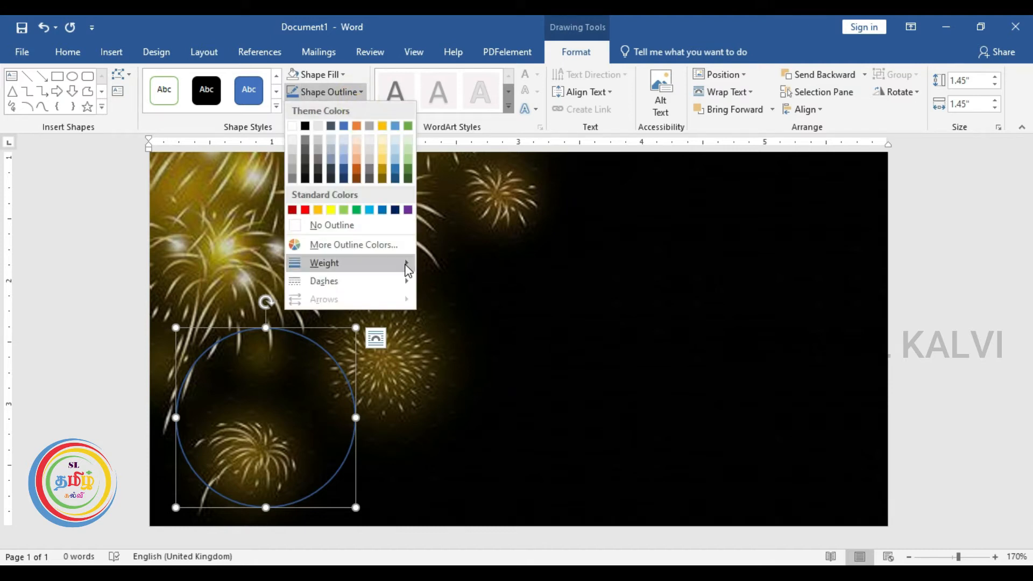
{"action": "mouse_move", "coordinate": [405, 264]}
{"action": "left_click", "coordinate": [466, 364]}
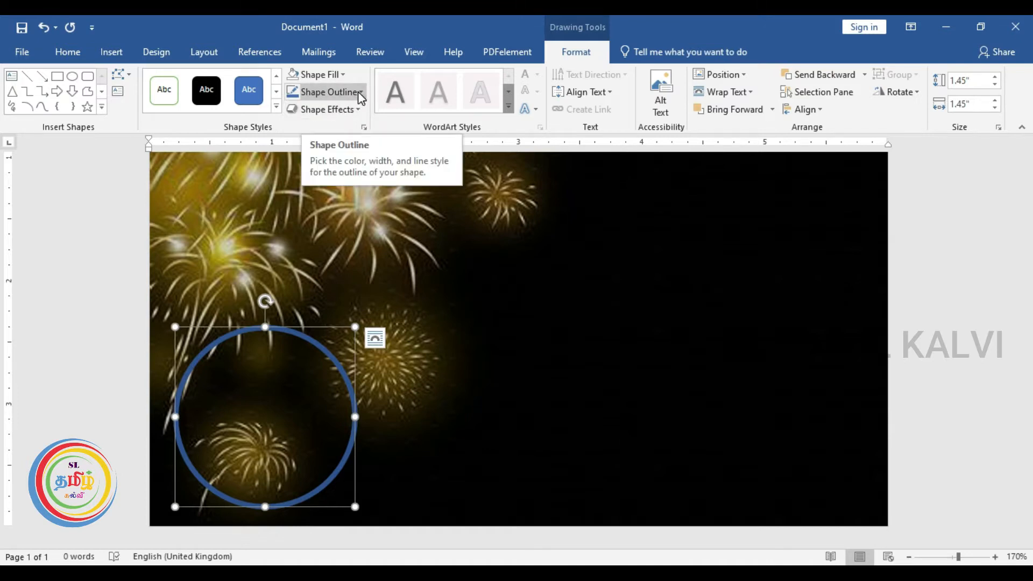
Change the circle's outline to a gradient line using the medium gold linear preset gradient with a 270° angle.
{"action": "left_click", "coordinate": [364, 128]}
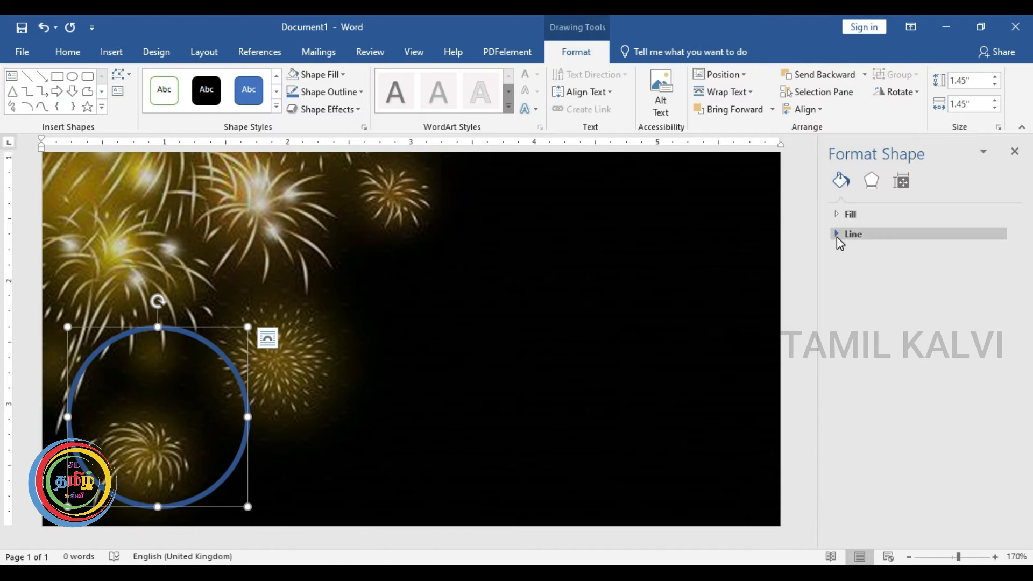
{"action": "left_click", "coordinate": [837, 235]}
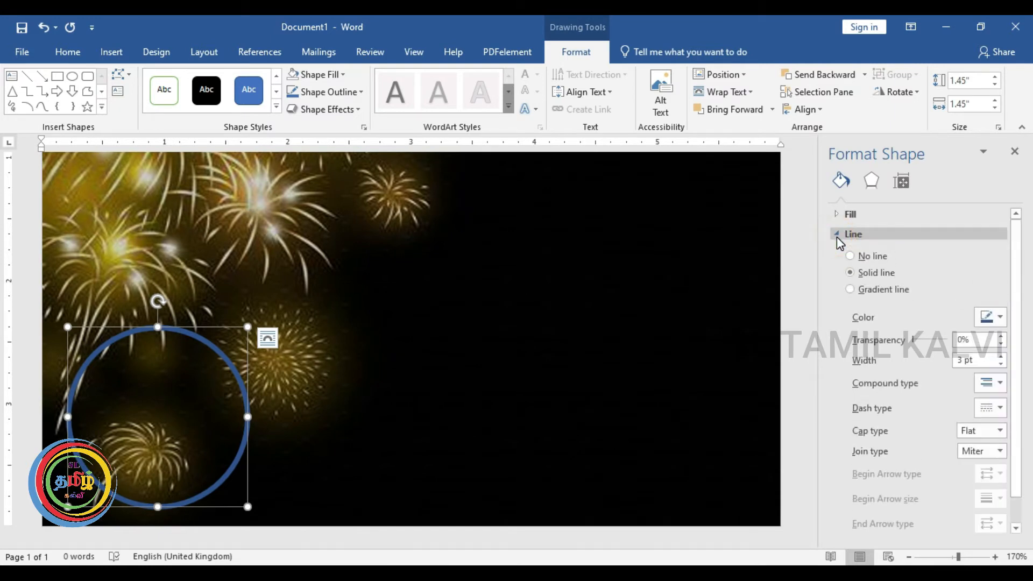
{"action": "left_click", "coordinate": [850, 290]}
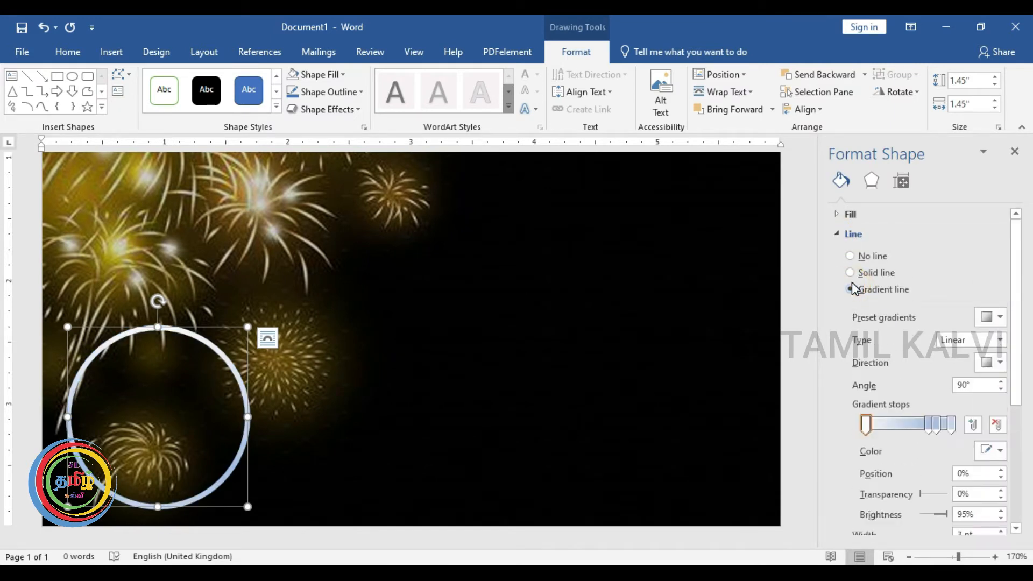
{"action": "left_click", "coordinate": [995, 321]}
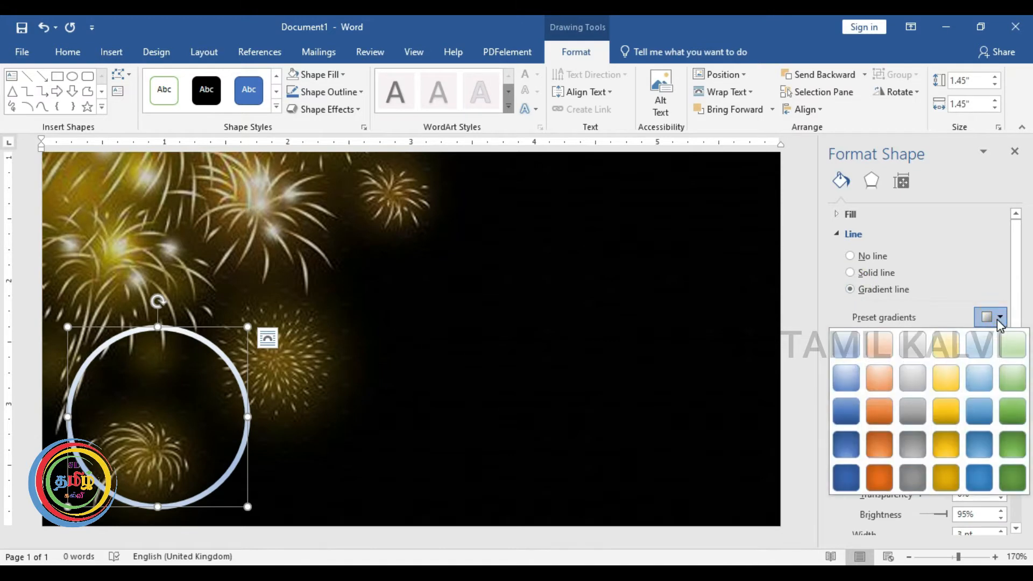
{"action": "left_click", "coordinate": [956, 423]}
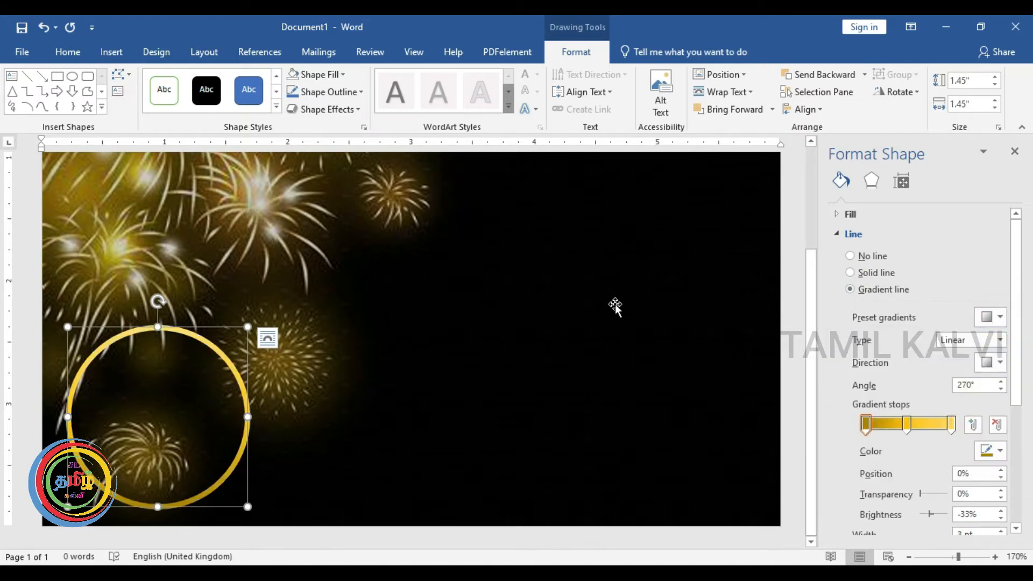
Darken the outline's gradient stops, setting the first to about -77% brightness and the last to about -29%.
{"action": "left_click_drag", "start_coordinate": [866, 426], "coordinate": [883, 425]}
{"action": "key", "text": "Left"}
{"action": "key", "text": "Left"}
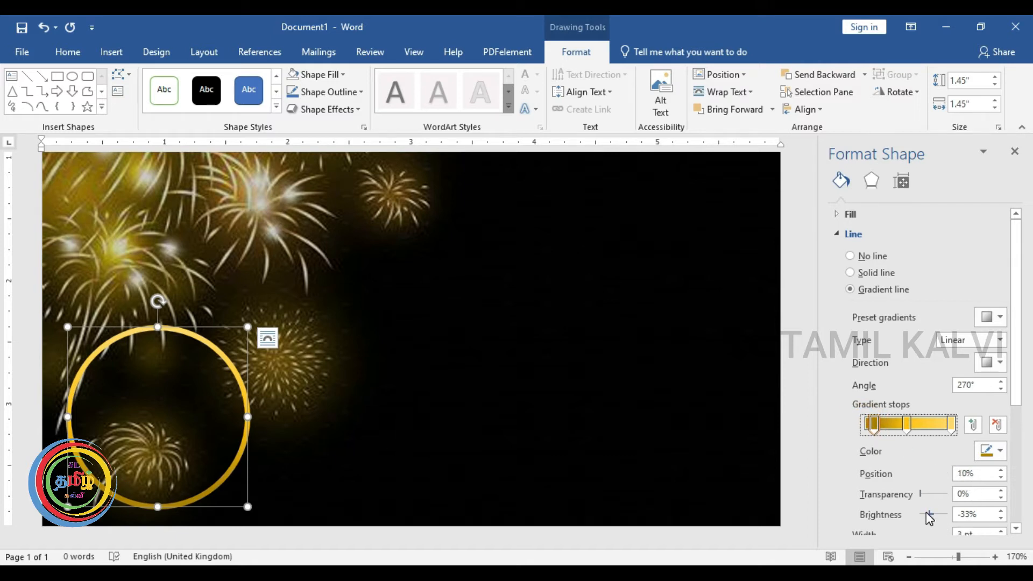
{"action": "left_click_drag", "start_coordinate": [927, 513], "coordinate": [925, 516]}
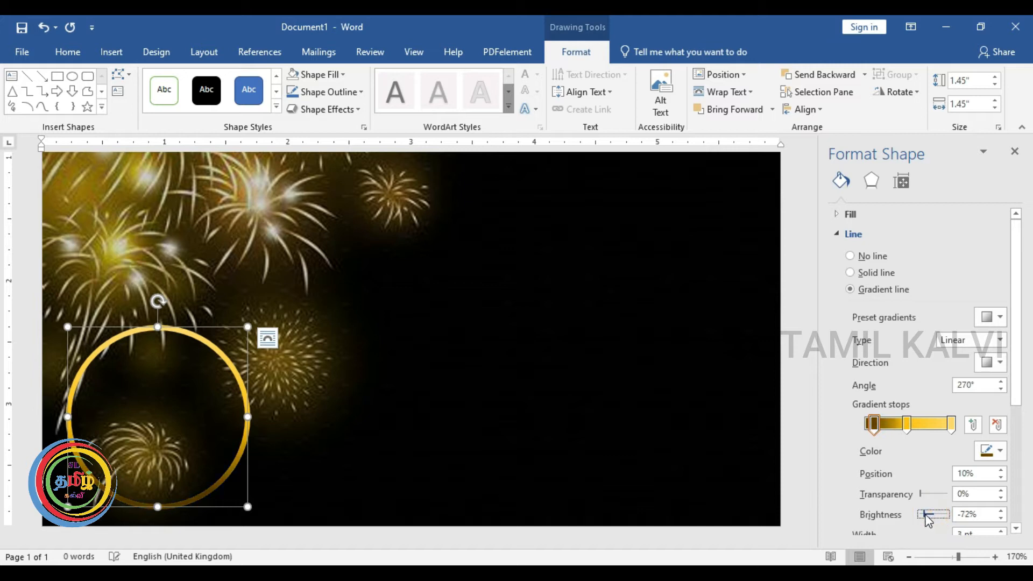
{"action": "left_click", "coordinate": [948, 424]}
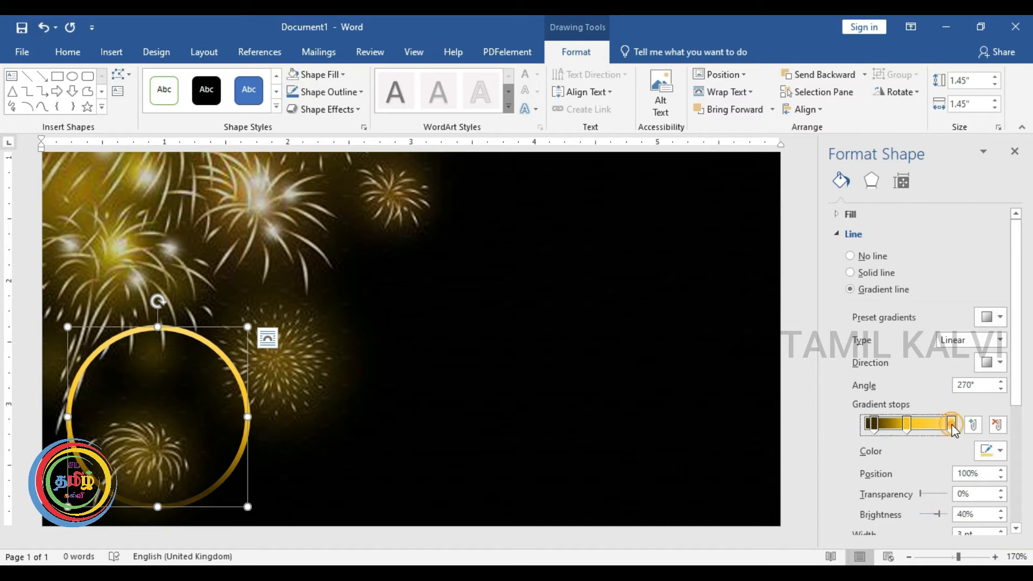
{"action": "left_click_drag", "start_coordinate": [939, 516], "coordinate": [933, 518]}
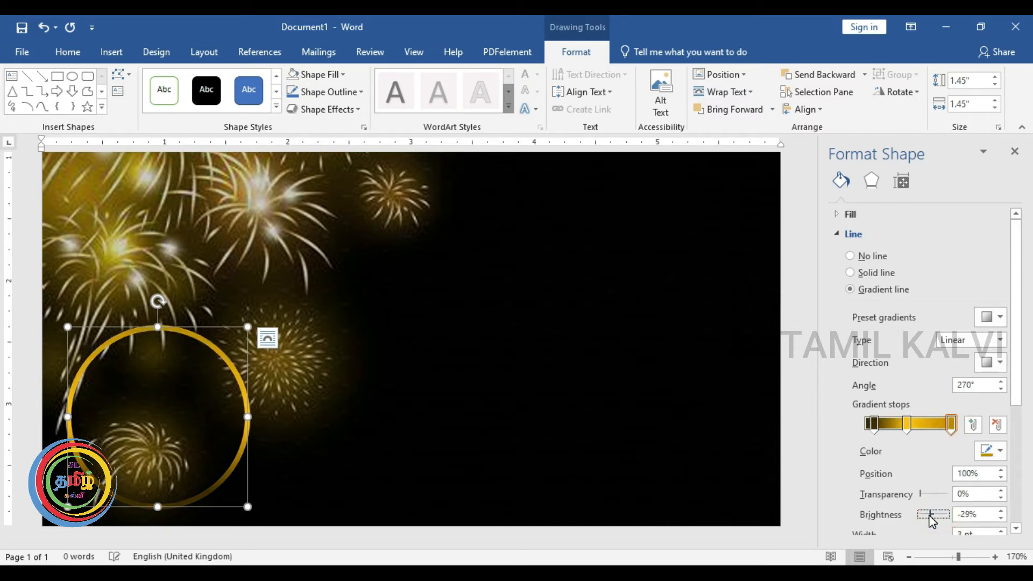
Reposition the outline's gradient stops, with the first at about 4%, the middle just past centre and the last near 87%.
{"action": "left_click_drag", "start_coordinate": [912, 429], "coordinate": [927, 429]}
{"action": "left_click", "coordinate": [872, 424]}
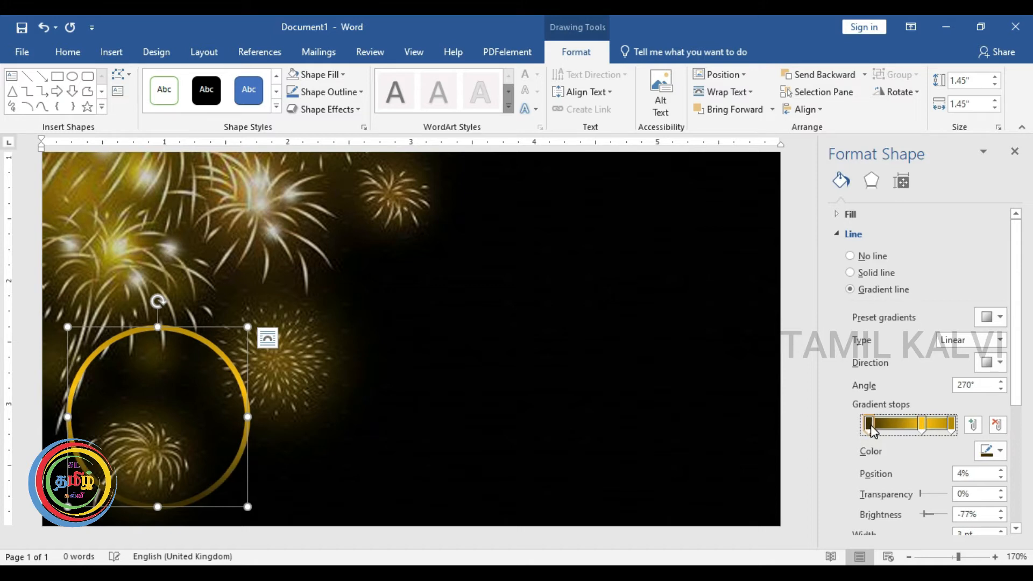
{"action": "left_click_drag", "start_coordinate": [923, 429], "coordinate": [945, 426]}
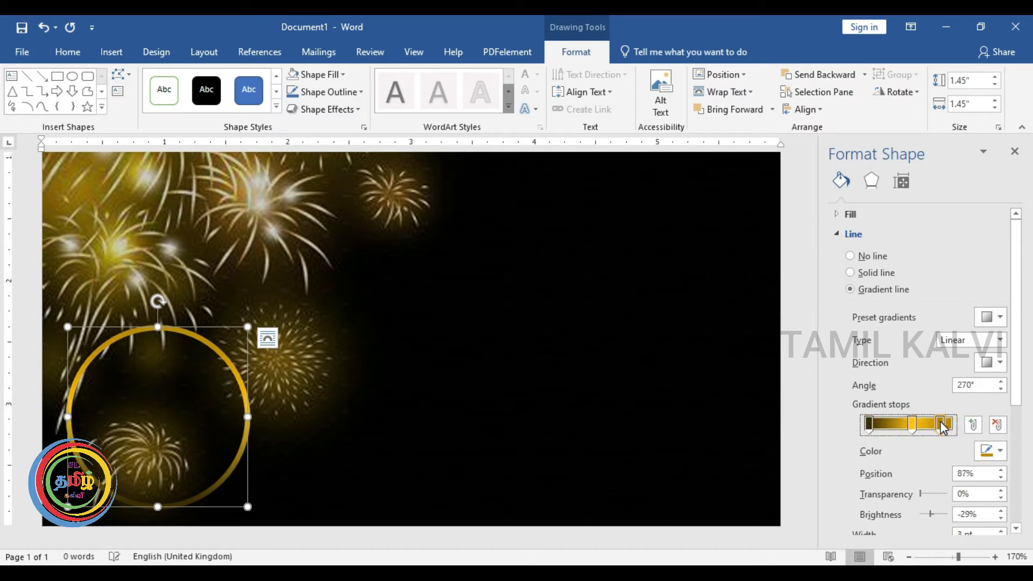
Deselect the circle and examine its gold gradient outline against the fireworks background, close up and at page scale.
{"action": "left_click", "coordinate": [308, 360]}
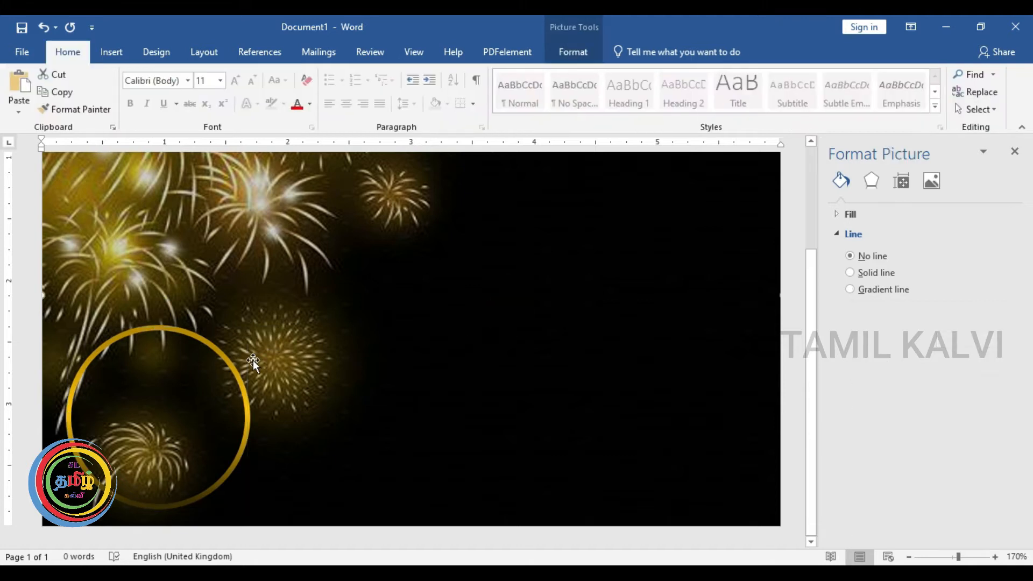
{"action": "scroll", "coordinate": [252, 360], "scroll_direction": "up", "scroll_amount": 5, "text": "ctrl"}
{"action": "scroll", "coordinate": [517, 398], "scroll_direction": "down", "scroll_amount": 5, "text": "ctrl"}
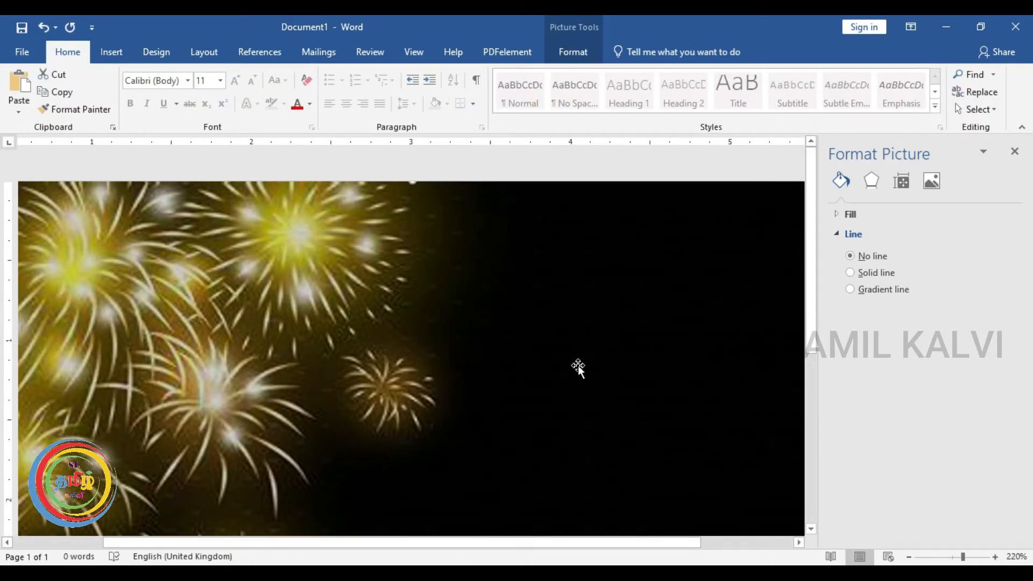
{"action": "scroll", "coordinate": [408, 369], "scroll_direction": "down", "scroll_amount": 3, "text": "ctrl"}
{"action": "scroll", "coordinate": [250, 412], "scroll_direction": "down", "scroll_amount": 1}
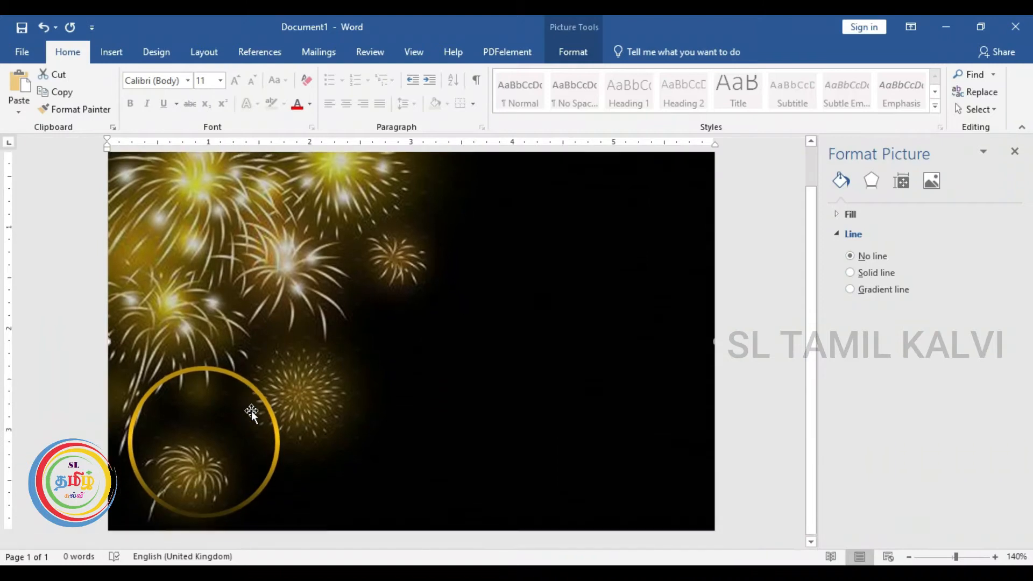
{"action": "scroll", "coordinate": [221, 428], "scroll_direction": "up", "scroll_amount": 6, "text": "ctrl"}
{"action": "scroll", "coordinate": [233, 417], "scroll_direction": "down", "scroll_amount": 2}
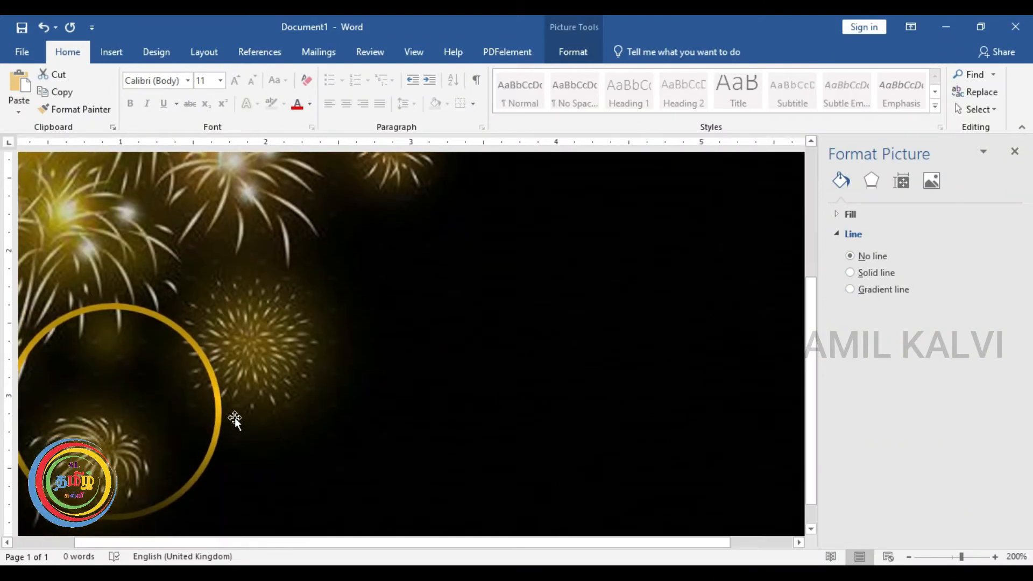
{"action": "left_click_drag", "start_coordinate": [649, 544], "coordinate": [503, 554]}
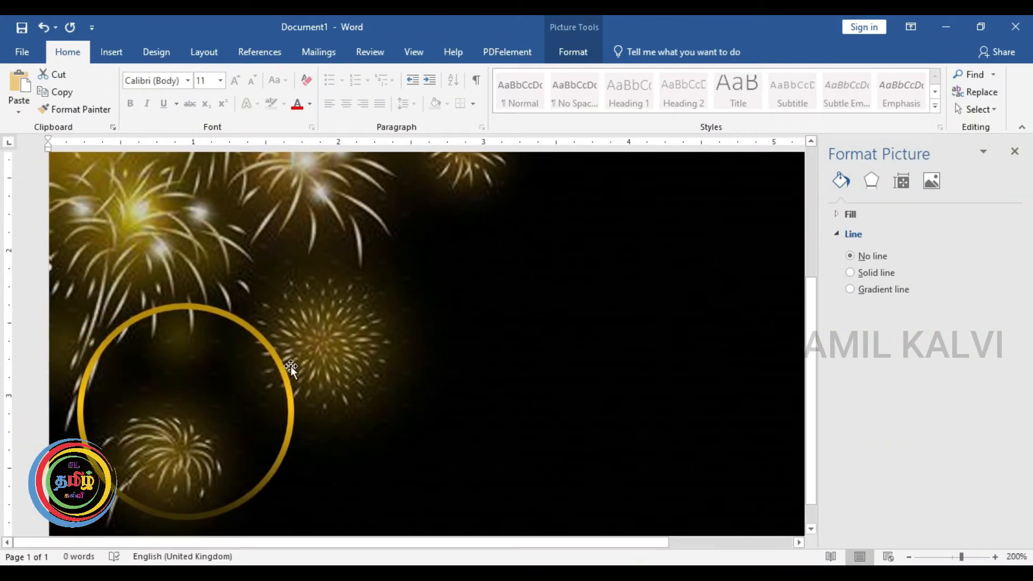
Insert the SL Tamil Kalvi logo picture from the 2022 folder on the desktop.
{"action": "left_click", "coordinate": [111, 52]}
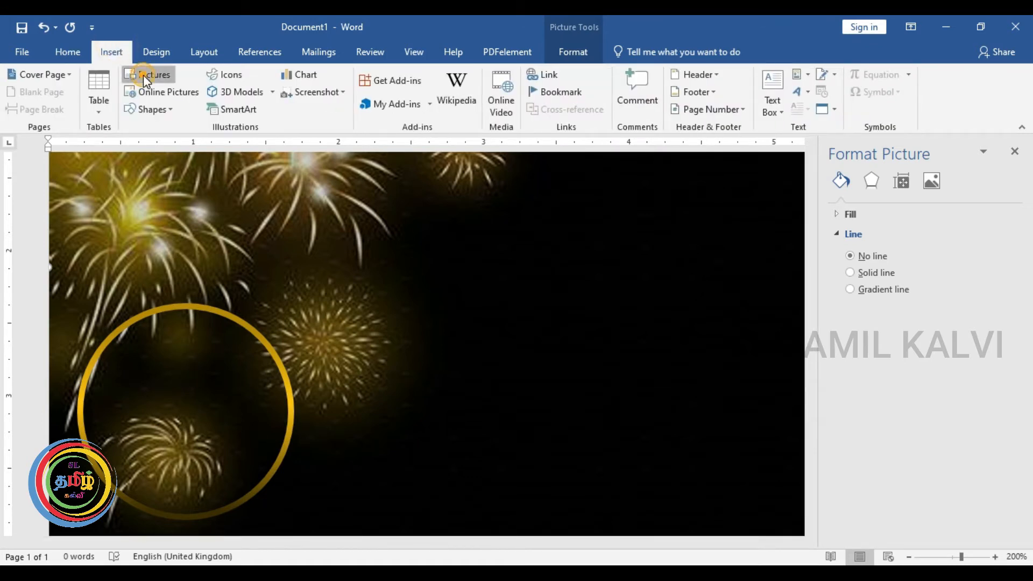
{"action": "left_click", "coordinate": [149, 75]}
{"action": "scroll", "coordinate": [238, 242], "scroll_direction": "down", "scroll_amount": 5}
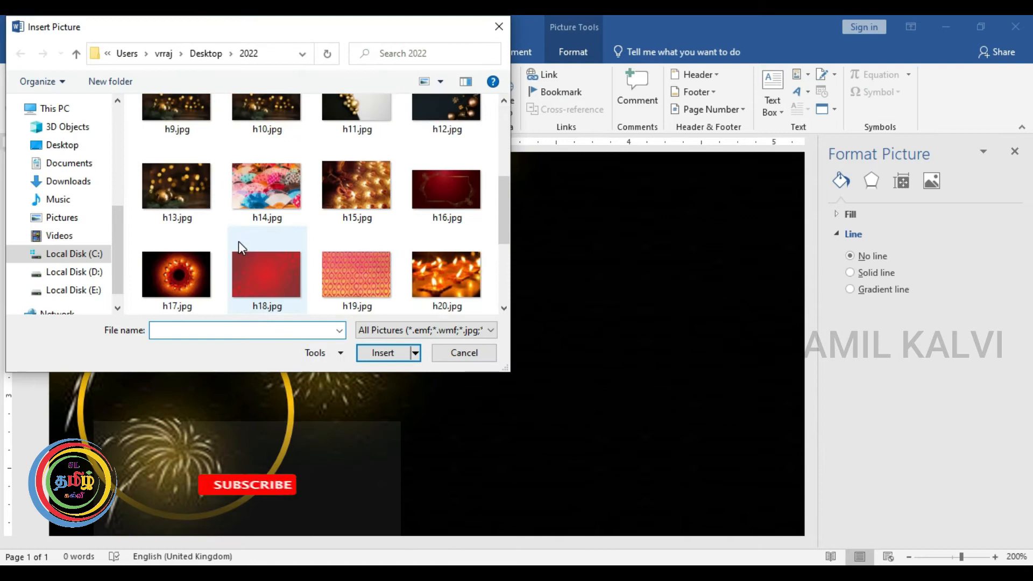
{"action": "left_click", "coordinate": [356, 264]}
{"action": "left_click", "coordinate": [379, 355]}
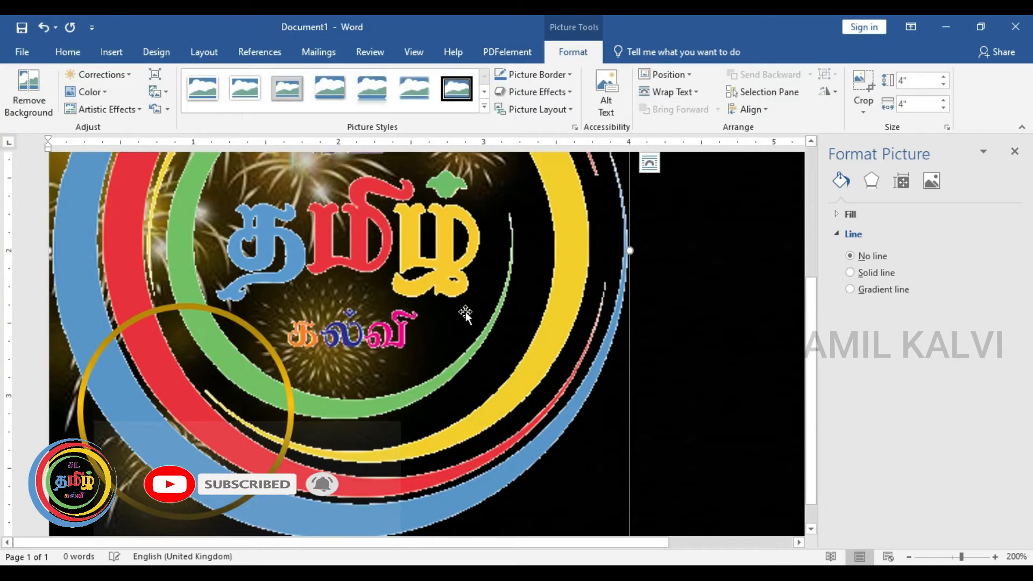
Wrap the logo picture In Front of Text and shrink it to about 1.24 by 1.24 inches near the page's lower-left corner.
{"action": "scroll", "coordinate": [466, 309], "scroll_direction": "down", "scroll_amount": 10}
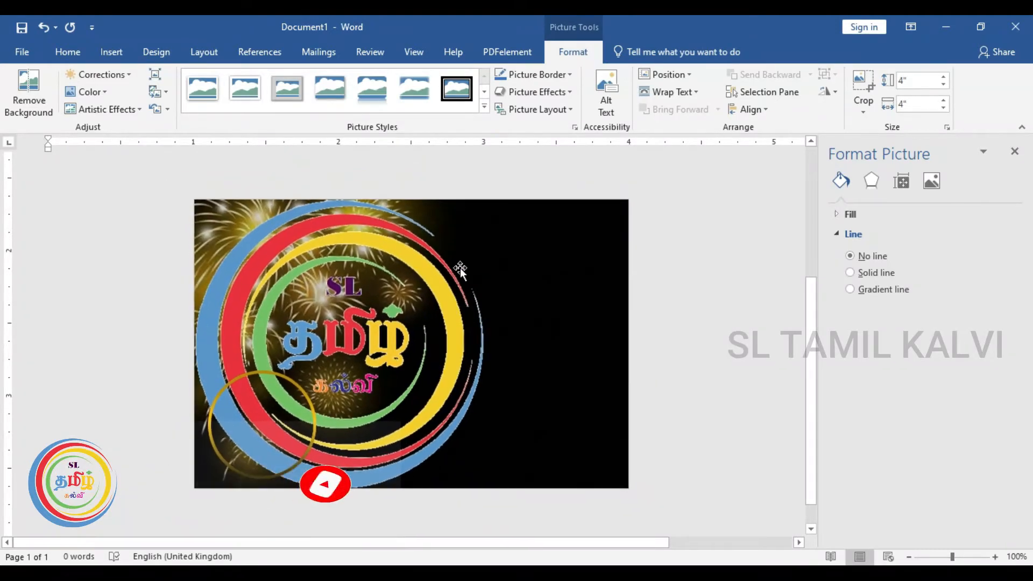
{"action": "left_click", "coordinate": [670, 93]}
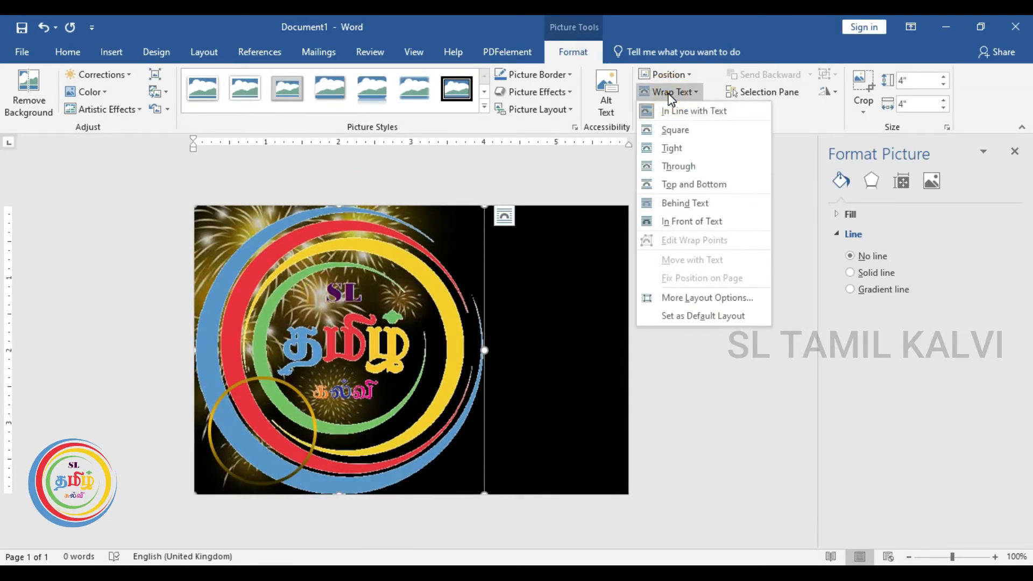
{"action": "left_click", "coordinate": [700, 221]}
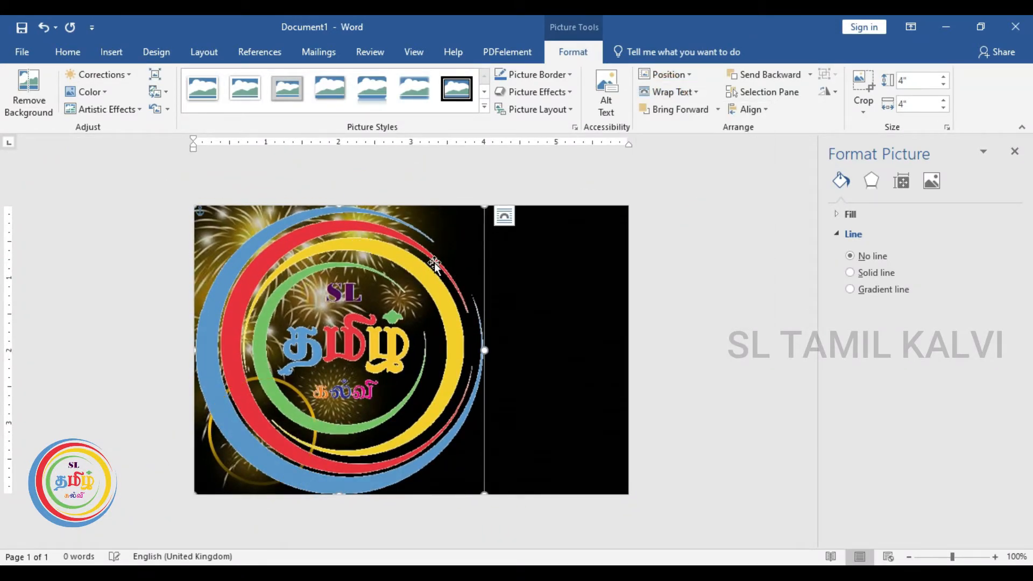
{"action": "left_click_drag", "start_coordinate": [484, 205], "coordinate": [285, 404]}
Move the logo inside the gold ring and enlarge it to about 1.32 by 1.32 inches so it sits centred there.
{"action": "scroll", "coordinate": [238, 382], "scroll_direction": "up", "scroll_amount": 9}
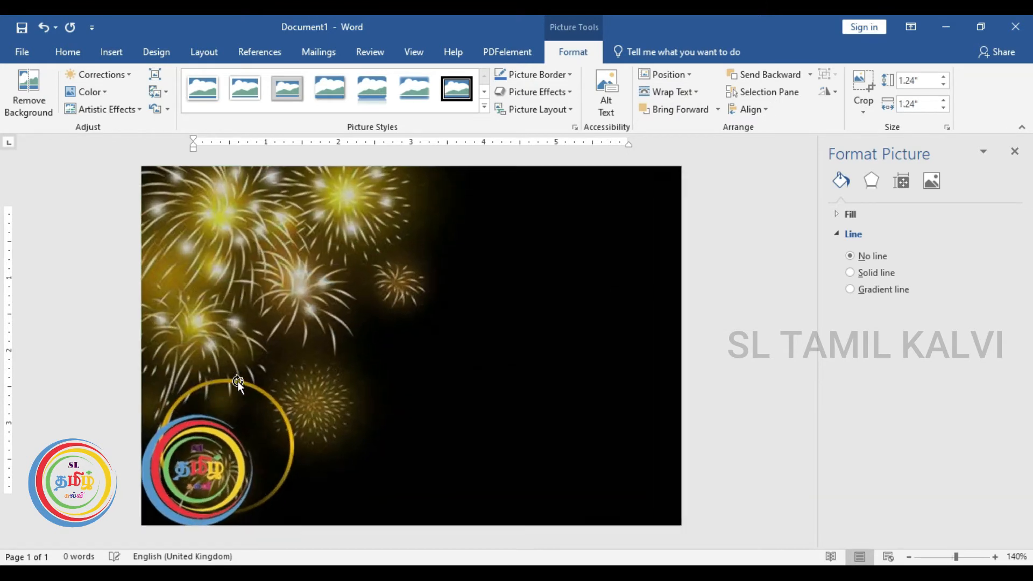
{"action": "scroll", "coordinate": [227, 372], "scroll_direction": "up", "scroll_amount": 1}
{"action": "left_click", "coordinate": [152, 410]}
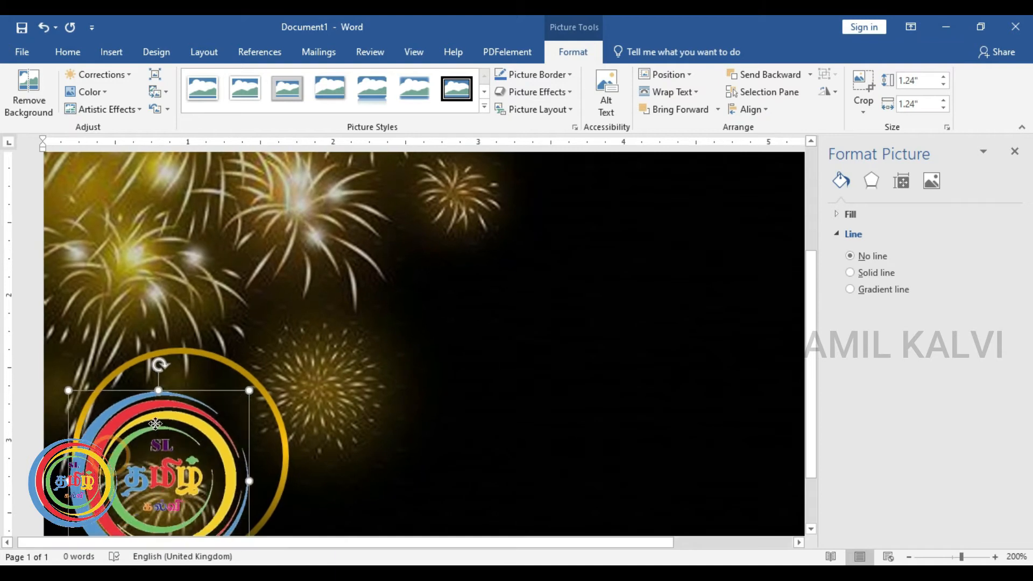
{"action": "scroll", "coordinate": [153, 409], "scroll_direction": "up", "scroll_amount": 7}
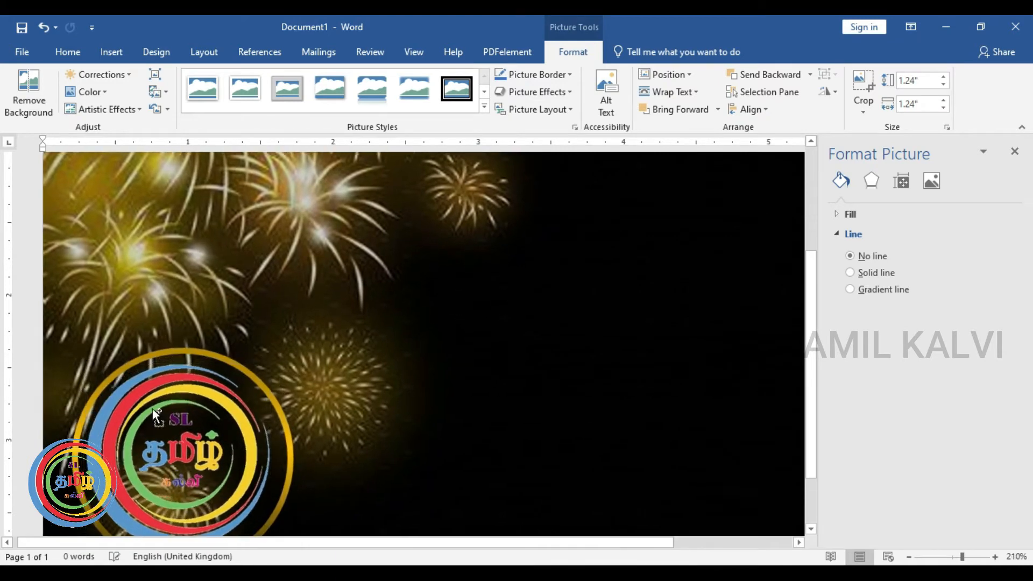
{"action": "scroll", "coordinate": [424, 297], "scroll_direction": "down", "scroll_amount": 1}
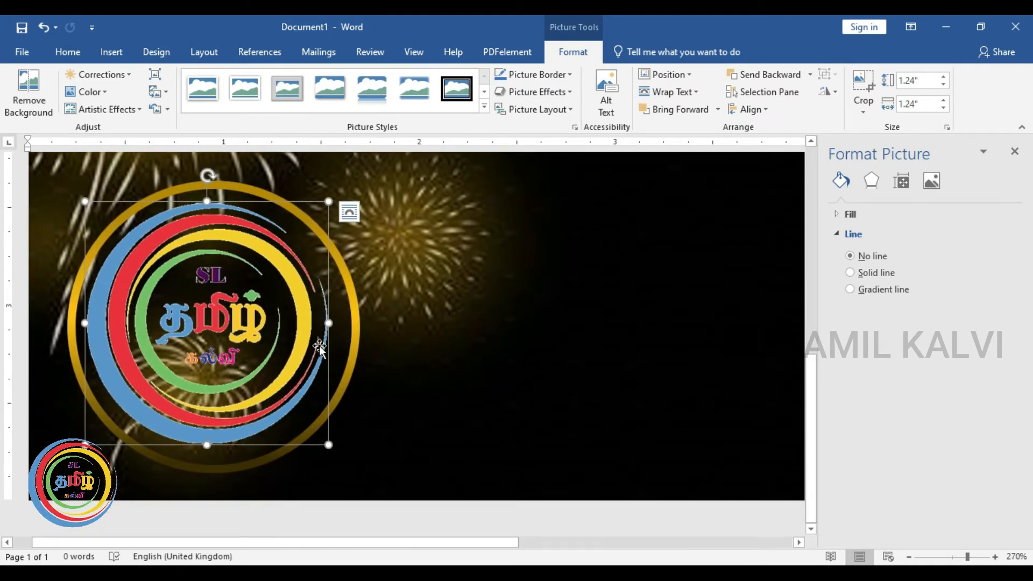
{"action": "left_click_drag", "start_coordinate": [330, 445], "coordinate": [339, 456]}
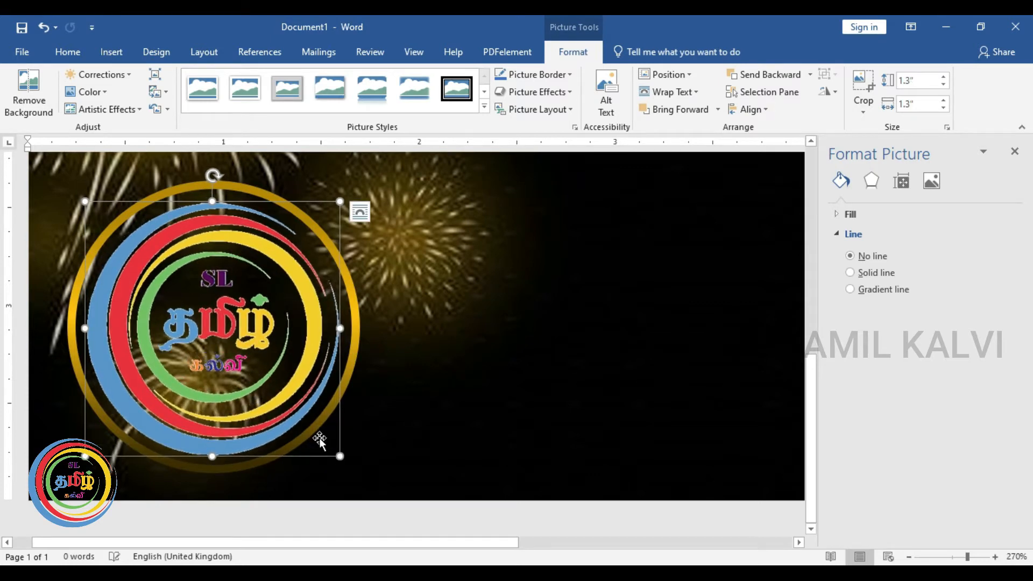
{"action": "left_click_drag", "start_coordinate": [212, 201], "coordinate": [212, 198]}
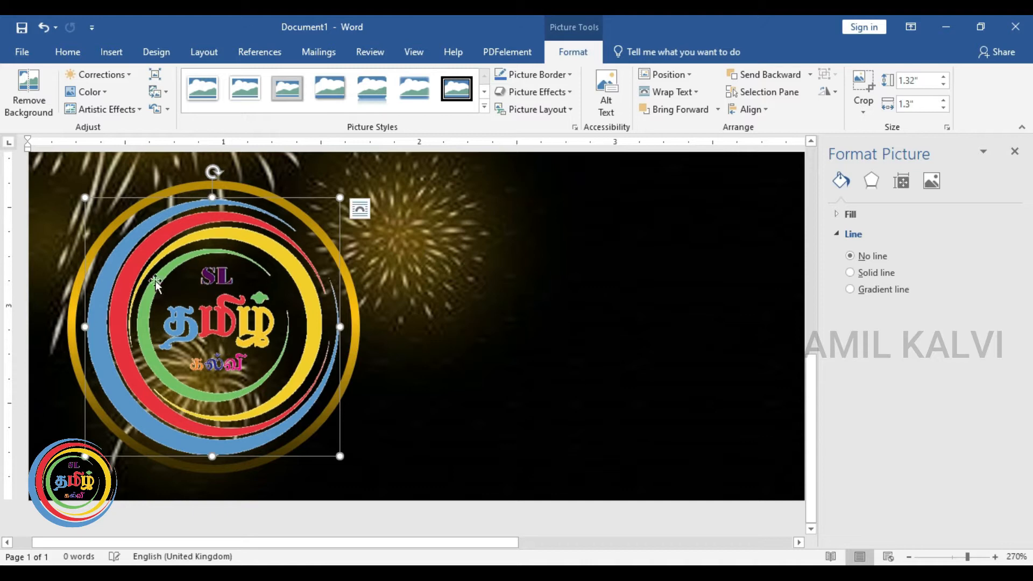
{"action": "left_click_drag", "start_coordinate": [83, 327], "coordinate": [80, 328]}
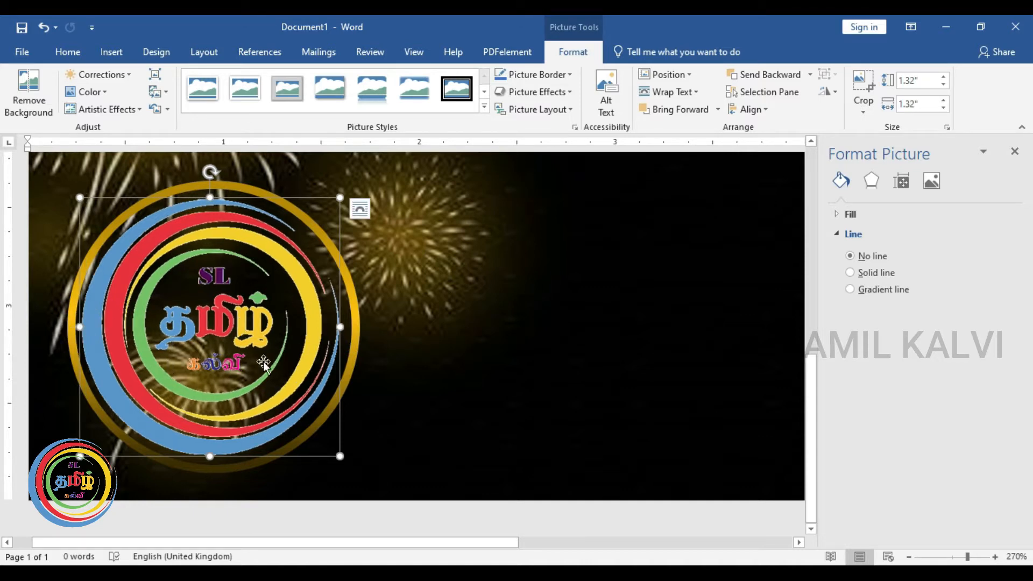
{"action": "left_click", "coordinate": [375, 311]}
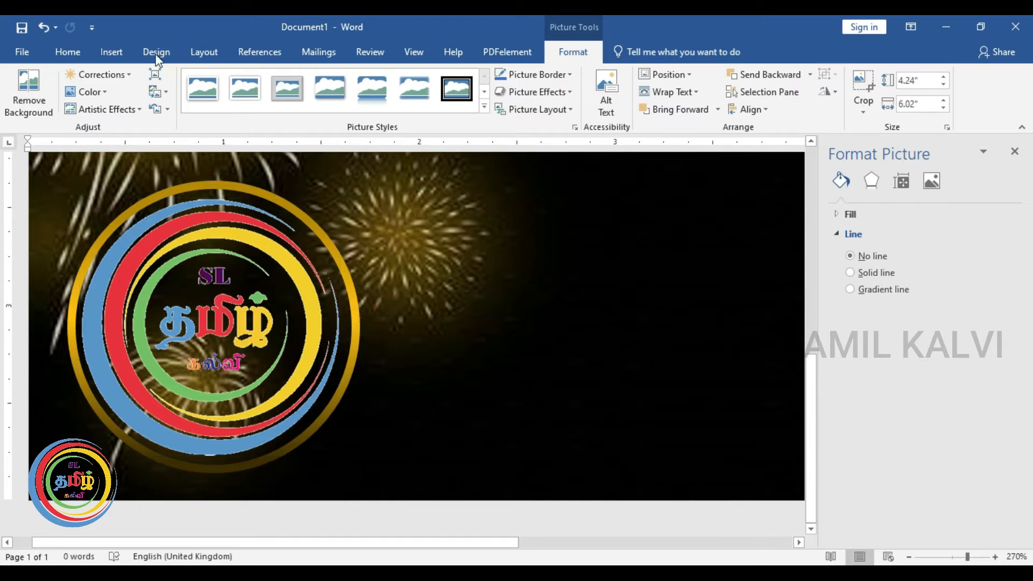
Draw a circle over the logo inside the gold ring and size it to about 1.29 by 1.29 inches, covering the logo.
{"action": "left_click", "coordinate": [75, 56]}
{"action": "left_click", "coordinate": [104, 53]}
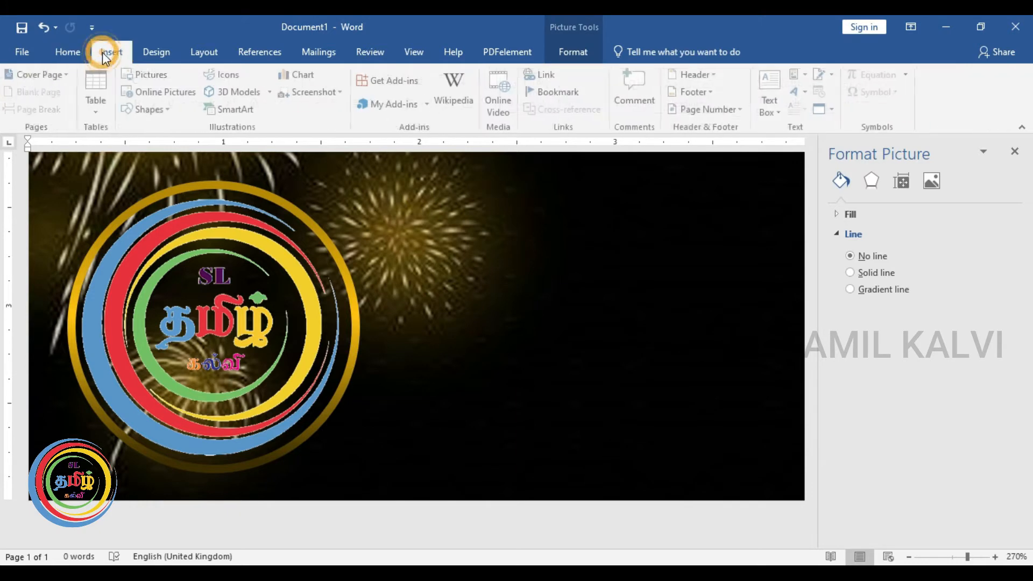
{"action": "left_click", "coordinate": [167, 111]}
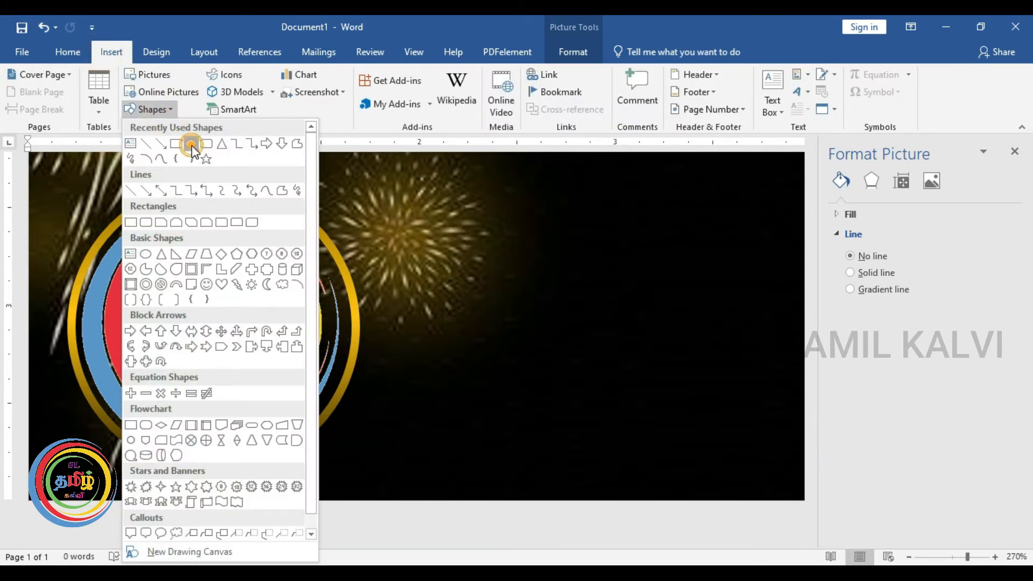
{"action": "left_click", "coordinate": [191, 144]}
{"action": "mouse_move", "coordinate": [114, 240]}
{"action": "left_mouse_down"}
{"action": "mouse_move", "coordinate": [241, 386]}
{"action": "mouse_move", "coordinate": [298, 411]}
{"action": "mouse_move", "coordinate": [326, 445]}
{"action": "left_mouse_up"}
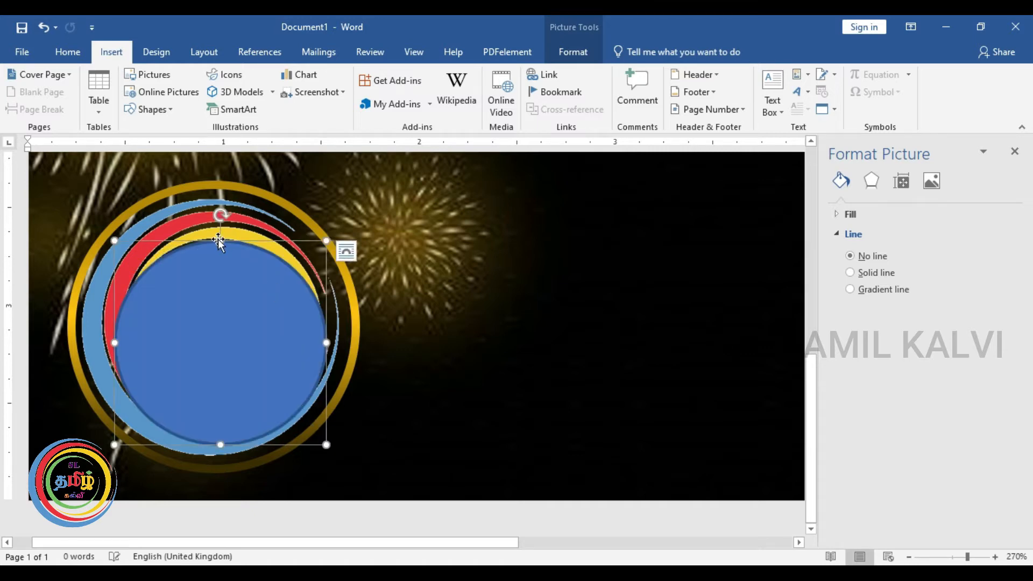
{"action": "left_click_drag", "start_coordinate": [220, 241], "coordinate": [217, 202]}
{"action": "left_click_drag", "start_coordinate": [113, 321], "coordinate": [85, 323]}
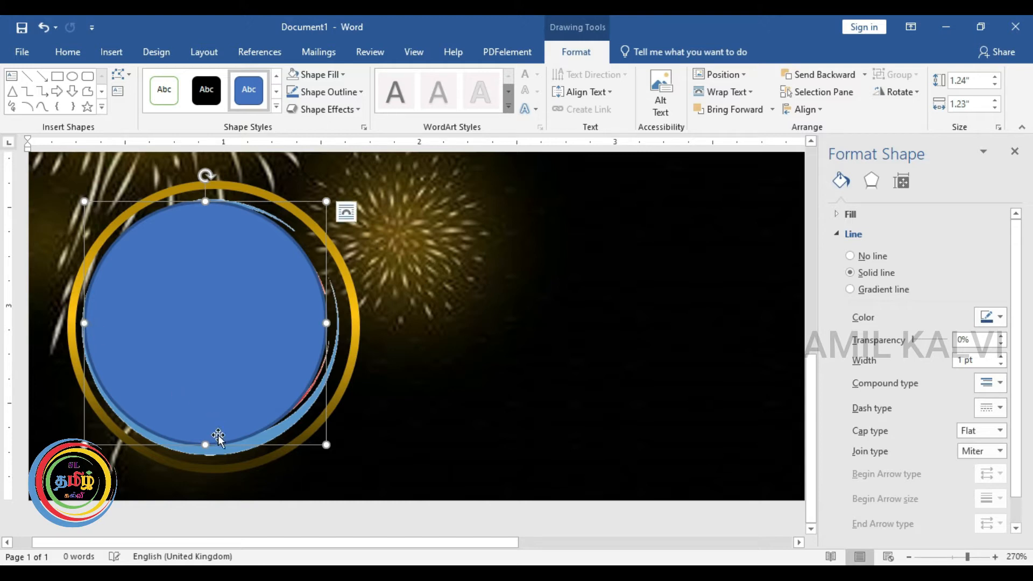
{"action": "left_click_drag", "start_coordinate": [205, 447], "coordinate": [205, 455]}
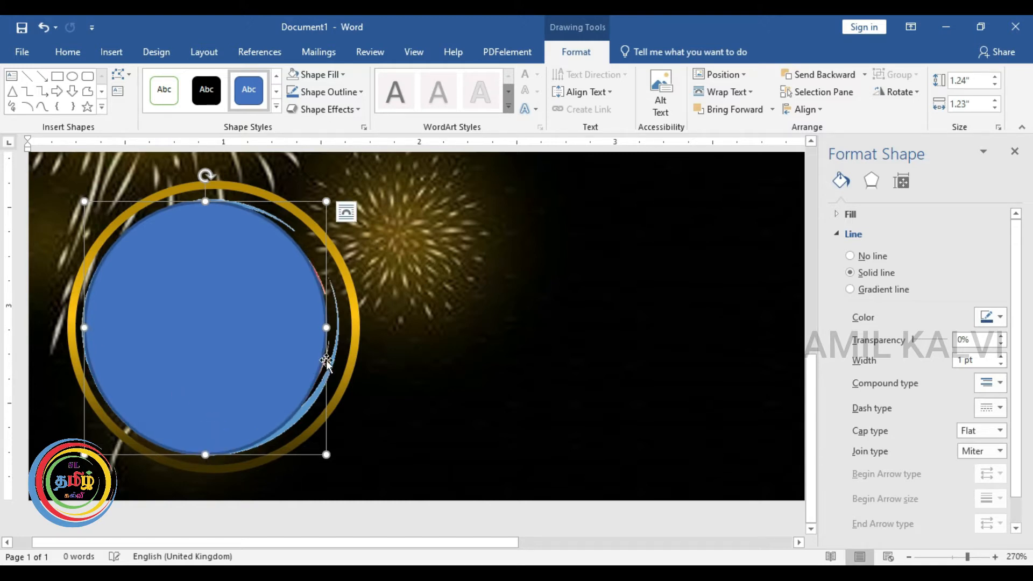
{"action": "left_click_drag", "start_coordinate": [327, 329], "coordinate": [338, 328]}
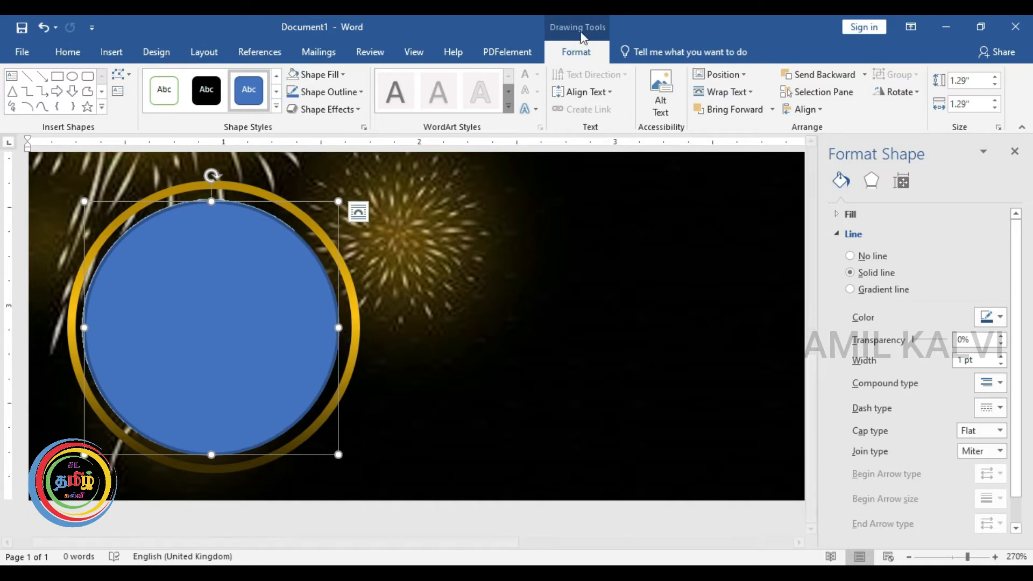
Close the shape formatting pane, fill the new circle with white and remove its outline.
{"action": "left_click", "coordinate": [1016, 155]}
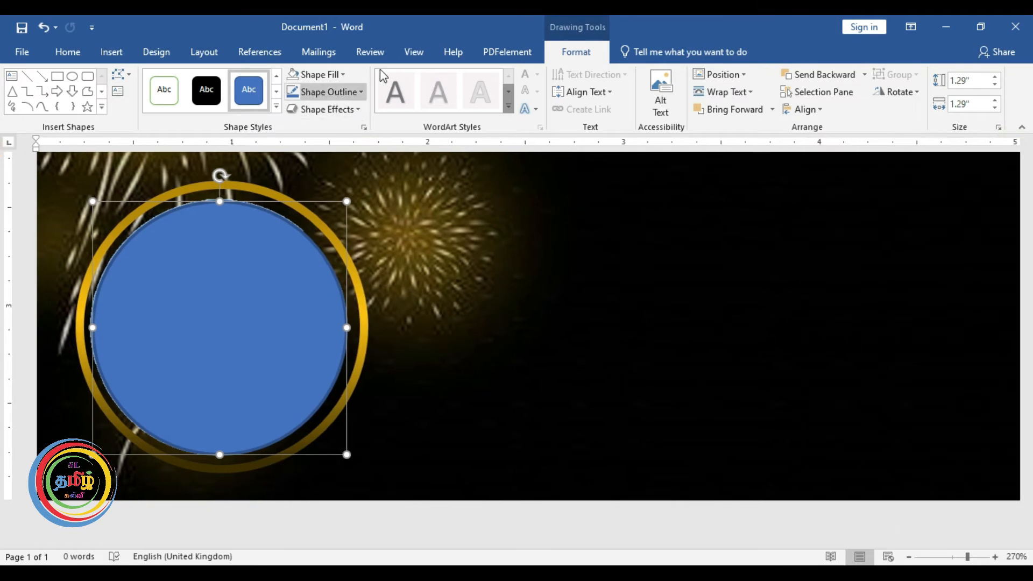
{"action": "left_click", "coordinate": [345, 75]}
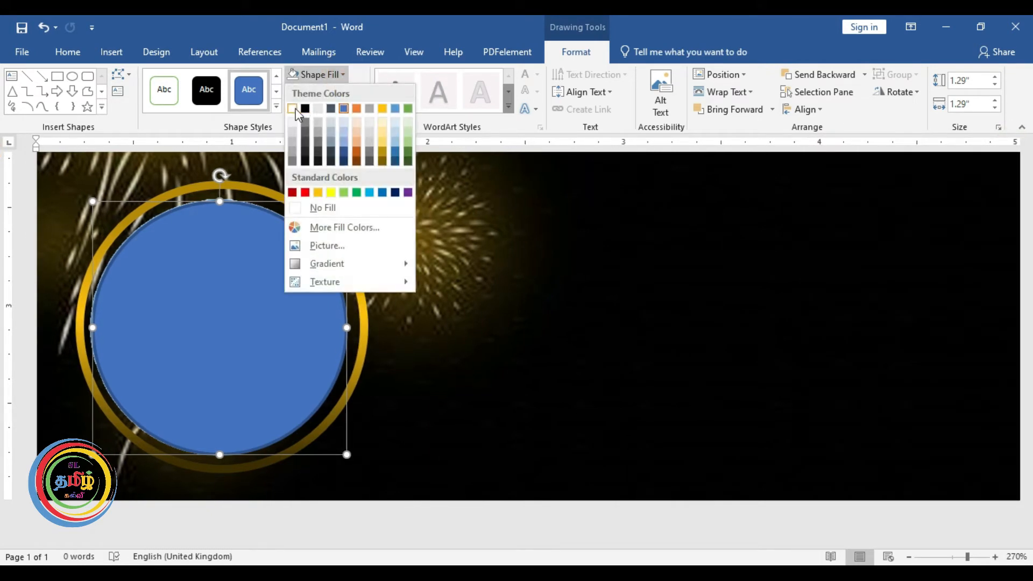
{"action": "left_click", "coordinate": [294, 108]}
{"action": "left_click", "coordinate": [359, 92]}
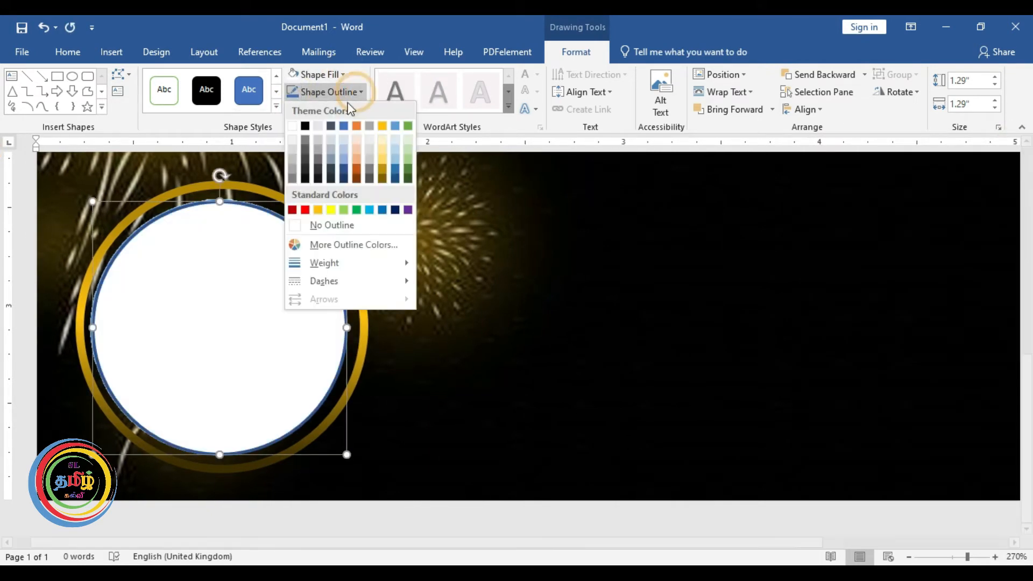
{"action": "left_click", "coordinate": [302, 226]}
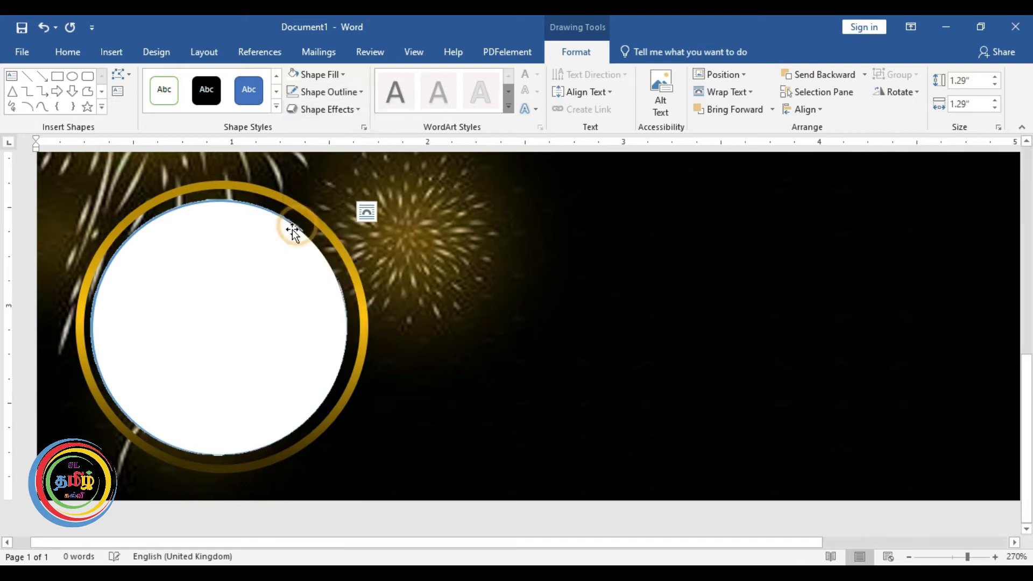
Send the white circle backward one level so it sits behind the logo picture.
{"action": "right_click", "coordinate": [239, 280]}
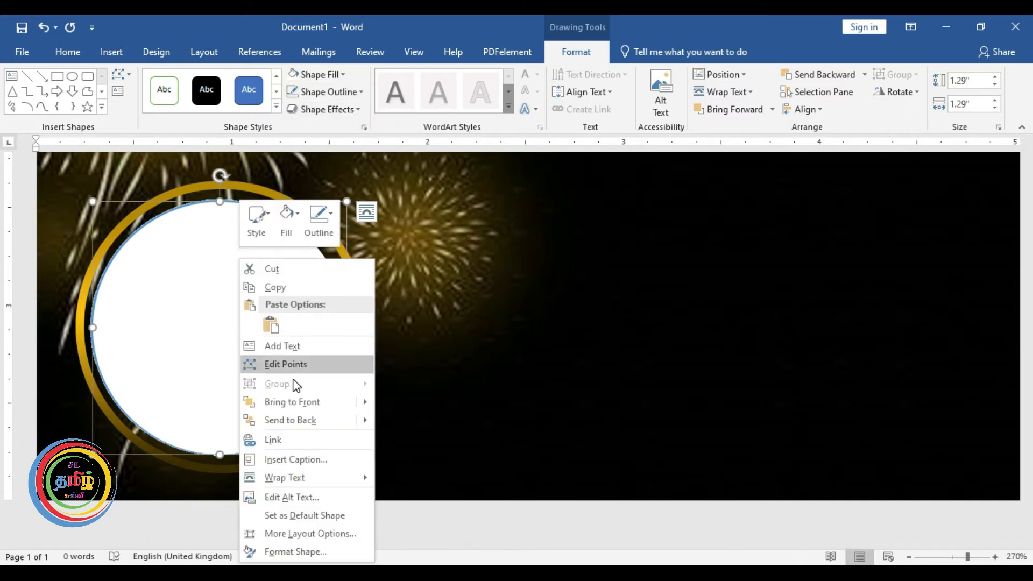
{"action": "left_click", "coordinate": [363, 420]}
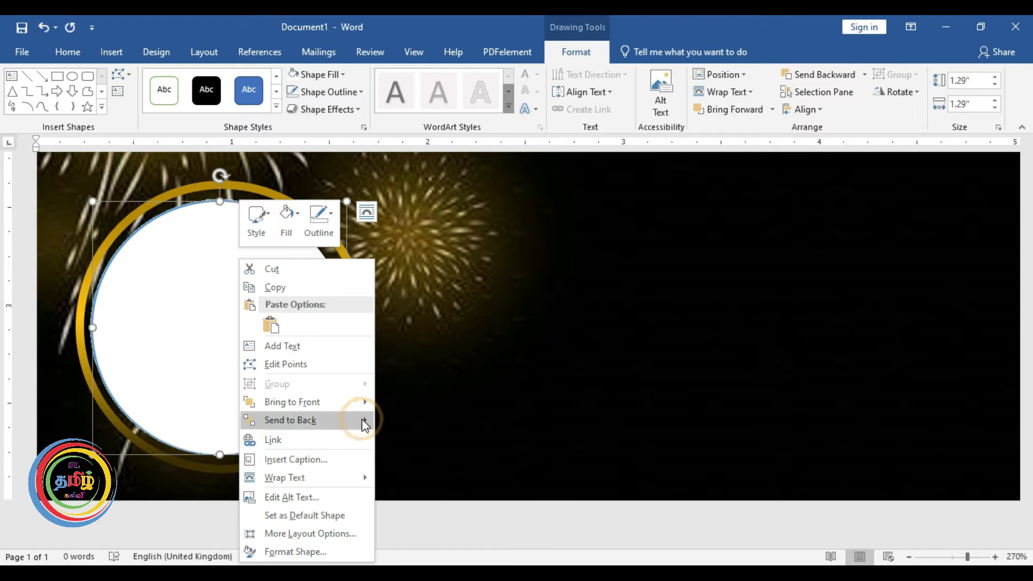
{"action": "left_click", "coordinate": [363, 420]}
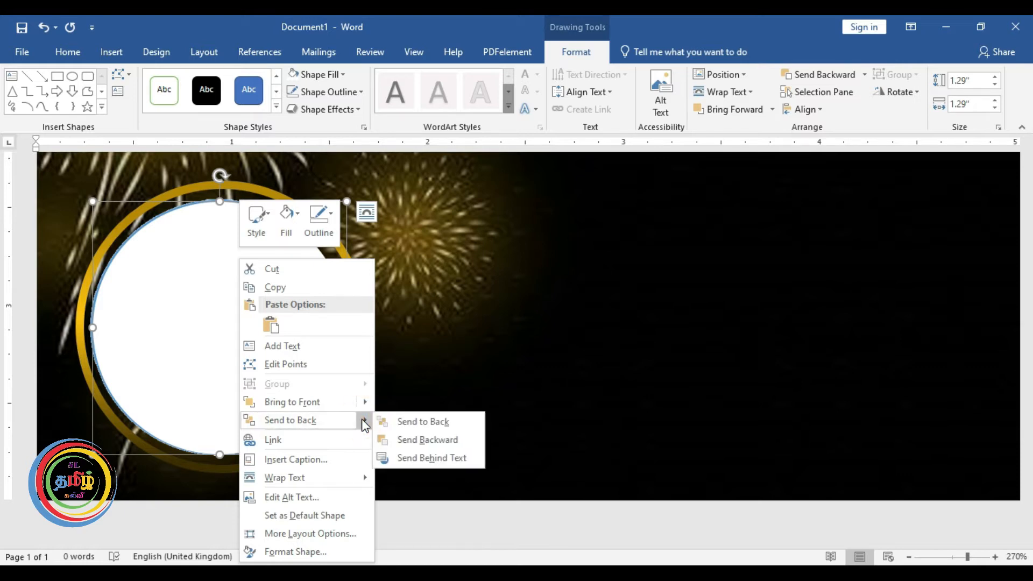
{"action": "left_click", "coordinate": [408, 439]}
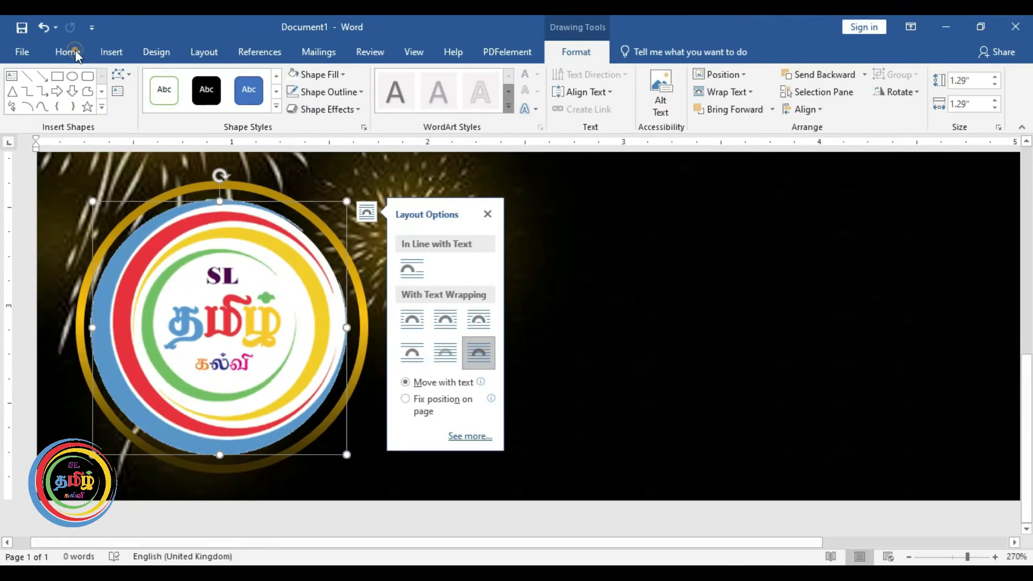
Show the list of objects on the page, select Picture 3 and Oval 4 together, and group them.
{"action": "left_click", "coordinate": [114, 89]}
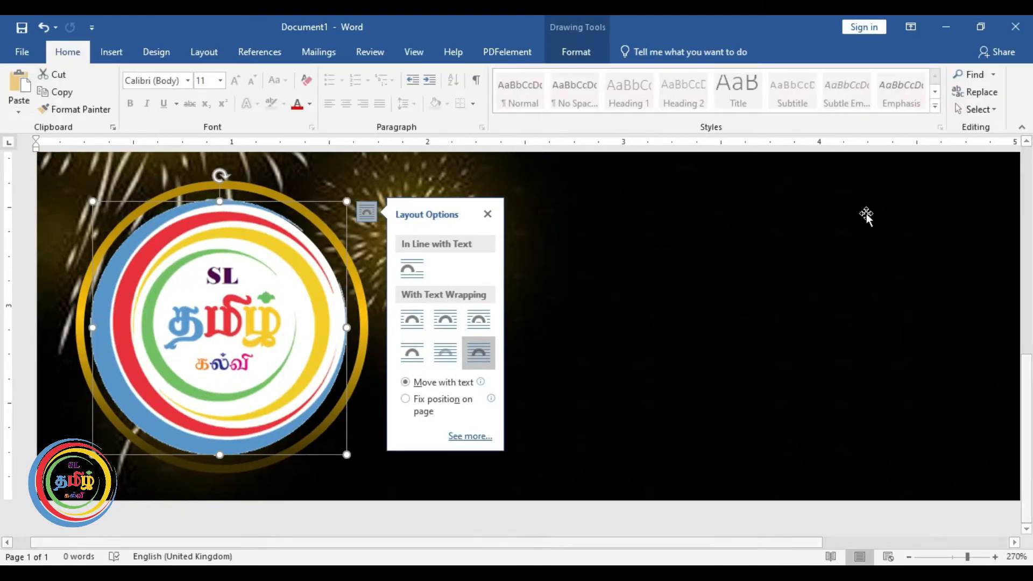
{"action": "left_click", "coordinate": [989, 111]}
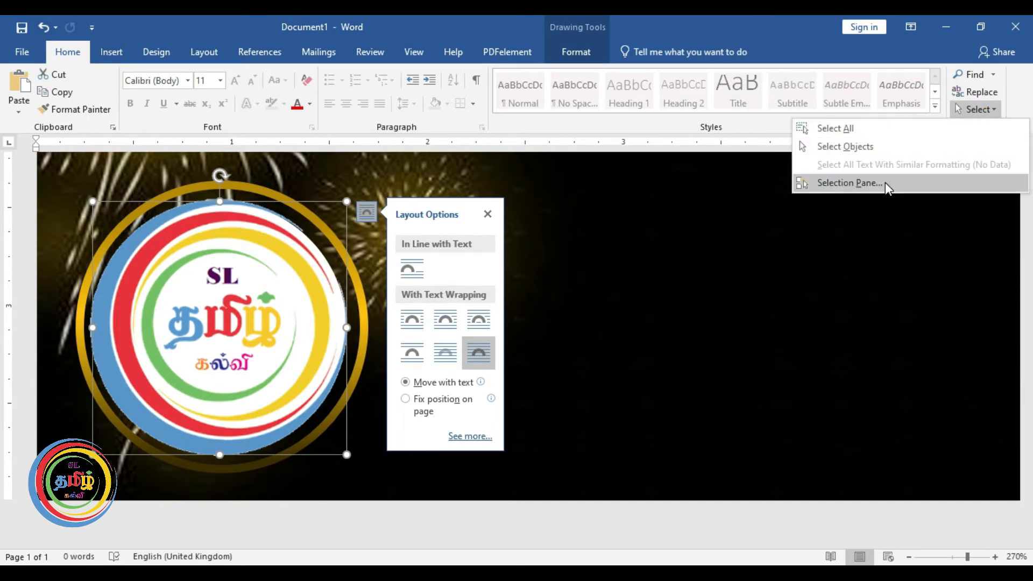
{"action": "left_click", "coordinate": [887, 184]}
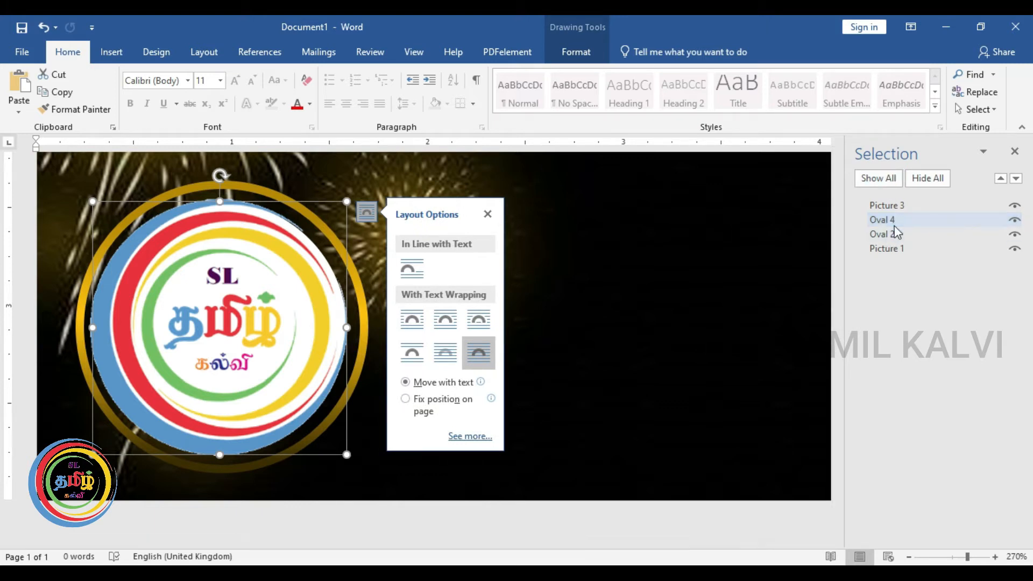
{"action": "left_click", "coordinate": [899, 208]}
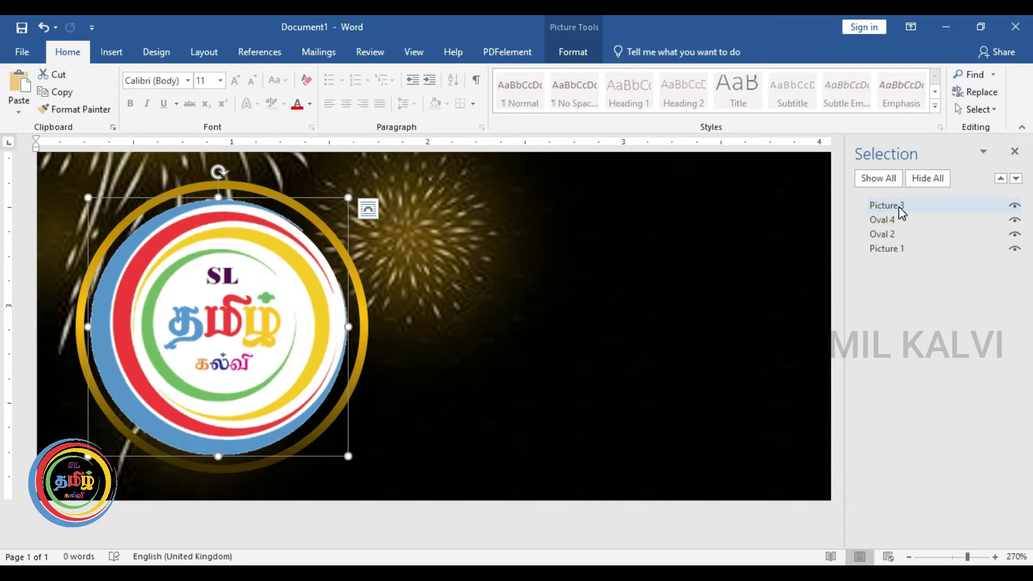
{"action": "left_click", "coordinate": [894, 221], "text": "ctrl"}
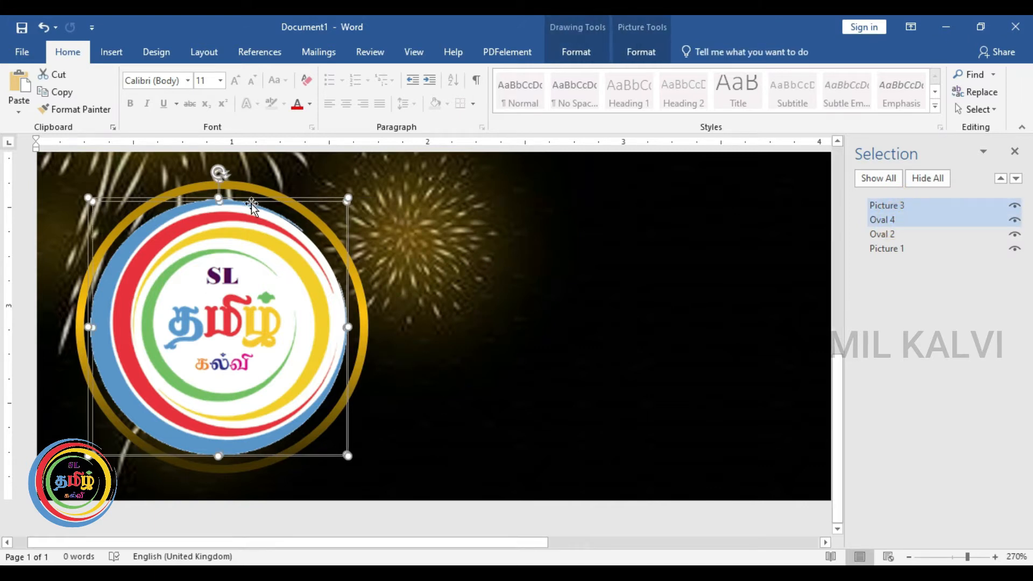
{"action": "left_click", "coordinate": [641, 53]}
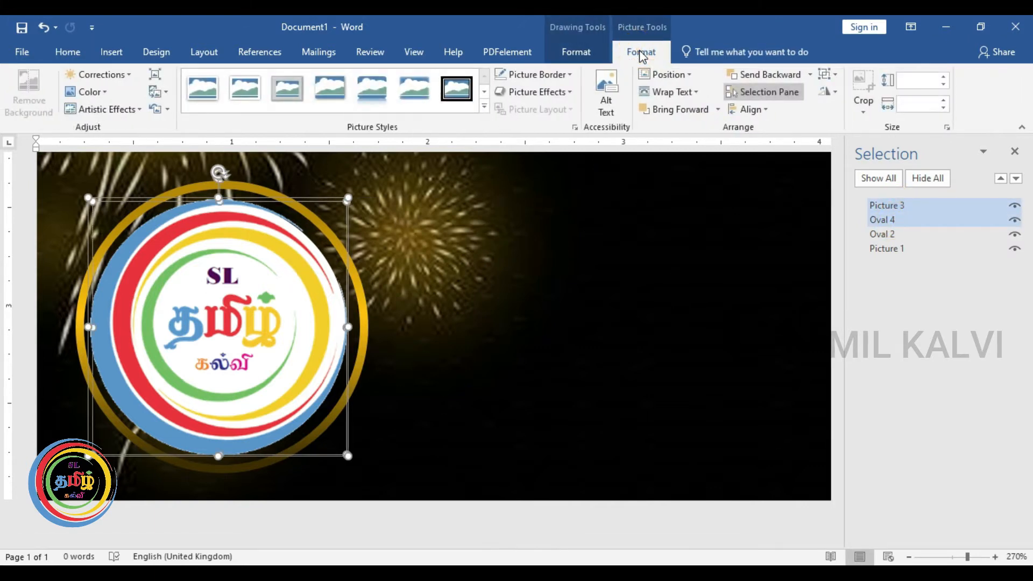
{"action": "left_click", "coordinate": [828, 74]}
{"action": "left_click", "coordinate": [844, 94]}
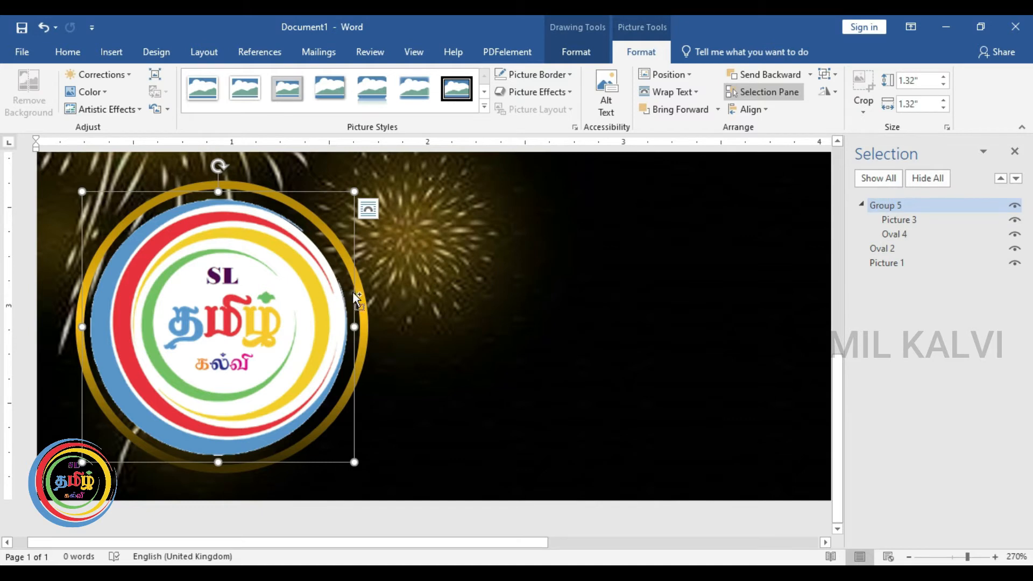
Insert a WordArt text box in the Fill: Black, Text color 1; Shadow style and move it near the card's upper edge.
{"action": "scroll", "coordinate": [353, 292], "scroll_direction": "down", "scroll_amount": 10}
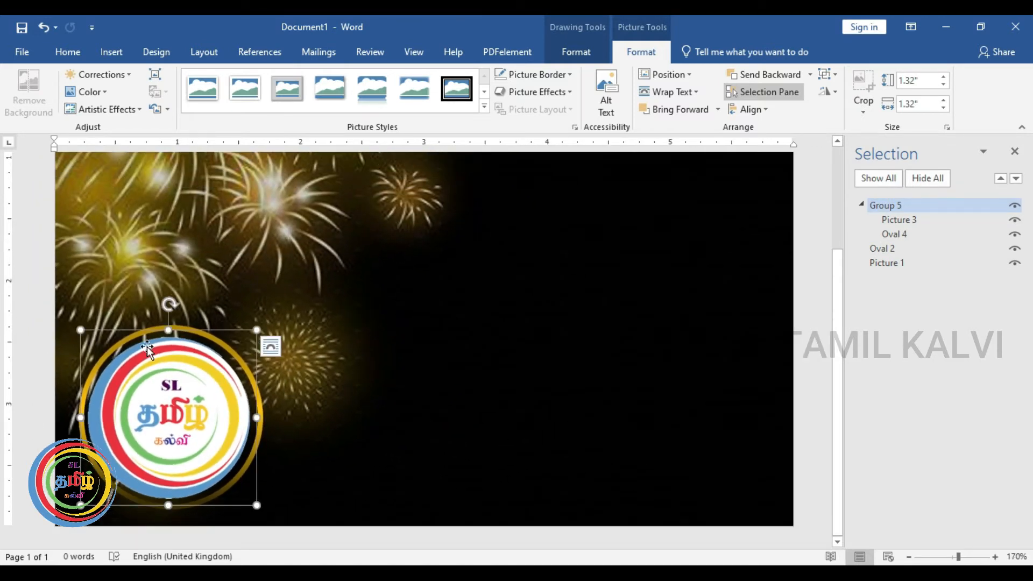
{"action": "scroll", "coordinate": [163, 348], "scroll_direction": "down", "scroll_amount": 3}
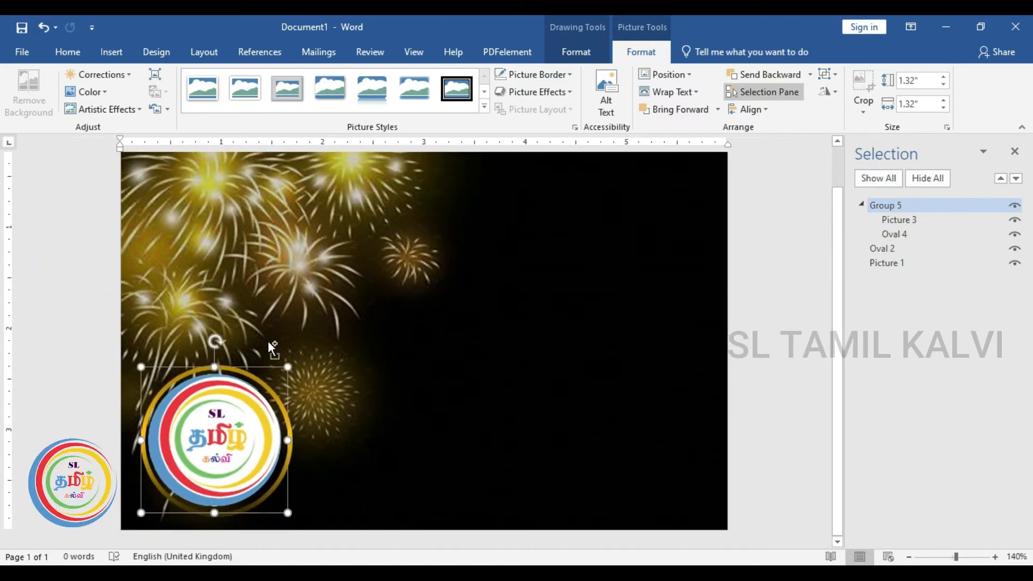
{"action": "scroll", "coordinate": [268, 341], "scroll_direction": "down", "scroll_amount": 1}
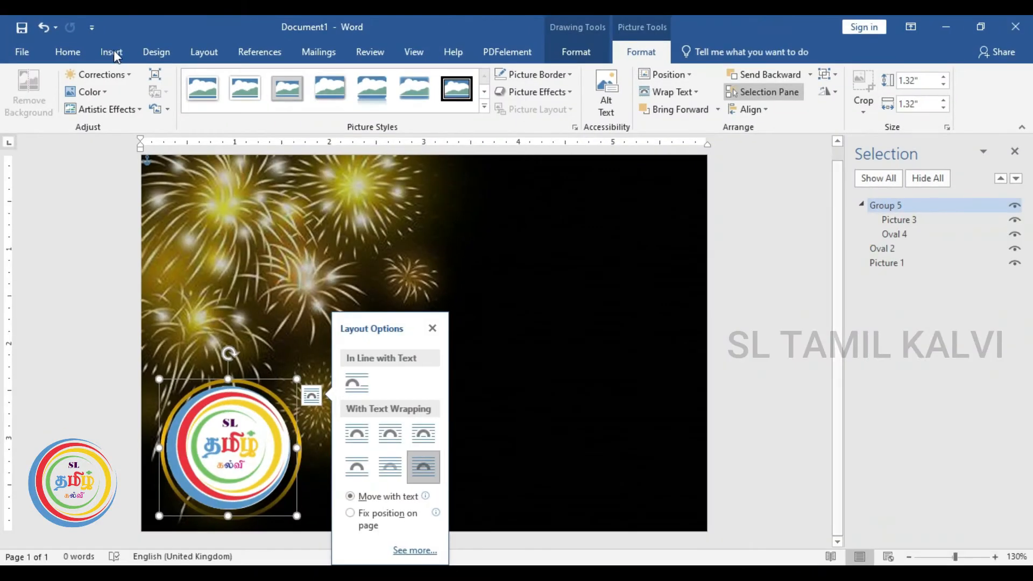
{"action": "left_click", "coordinate": [122, 81]}
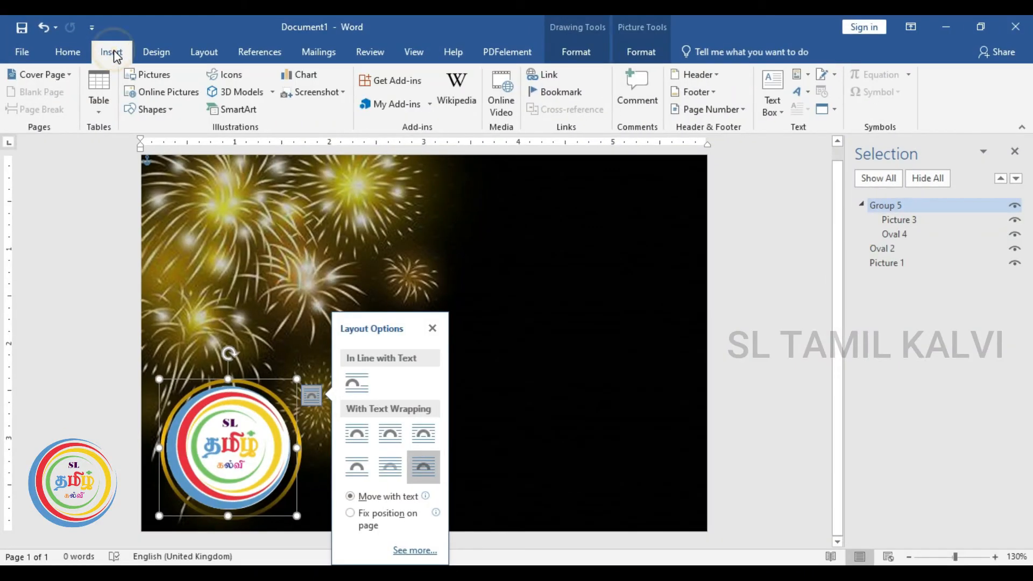
{"action": "left_click", "coordinate": [432, 328]}
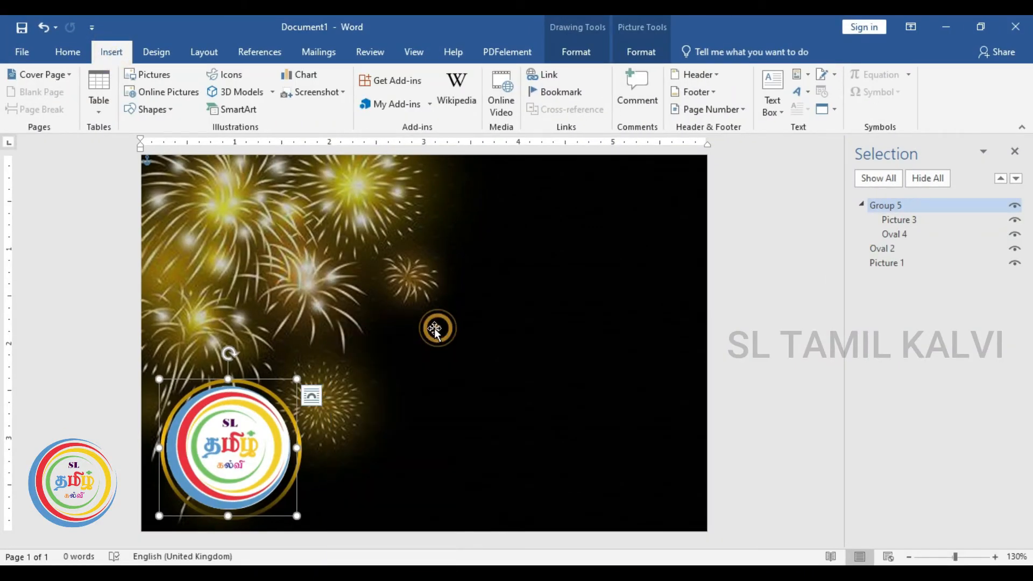
{"action": "left_click", "coordinate": [808, 92]}
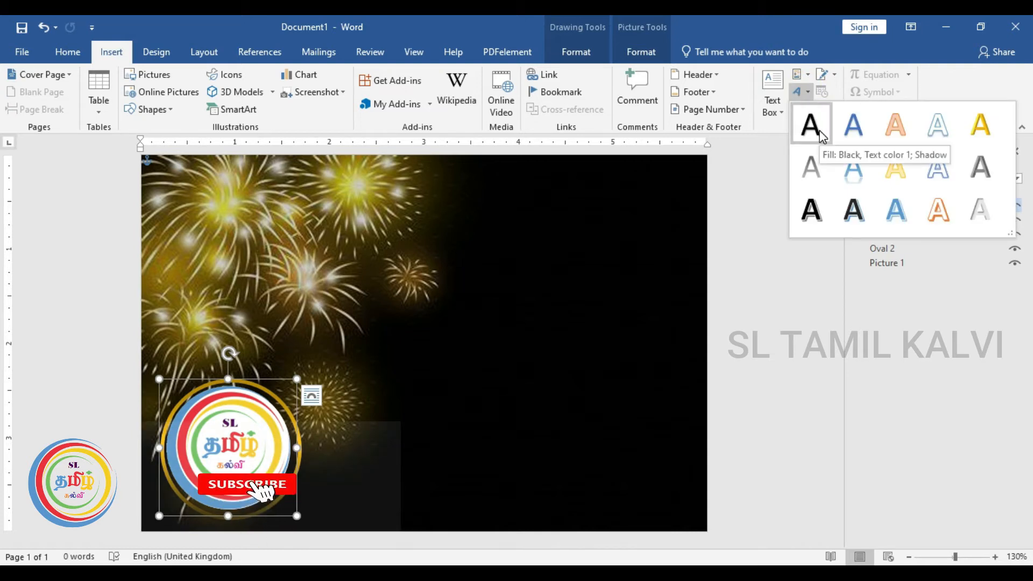
{"action": "left_click", "coordinate": [425, 201]}
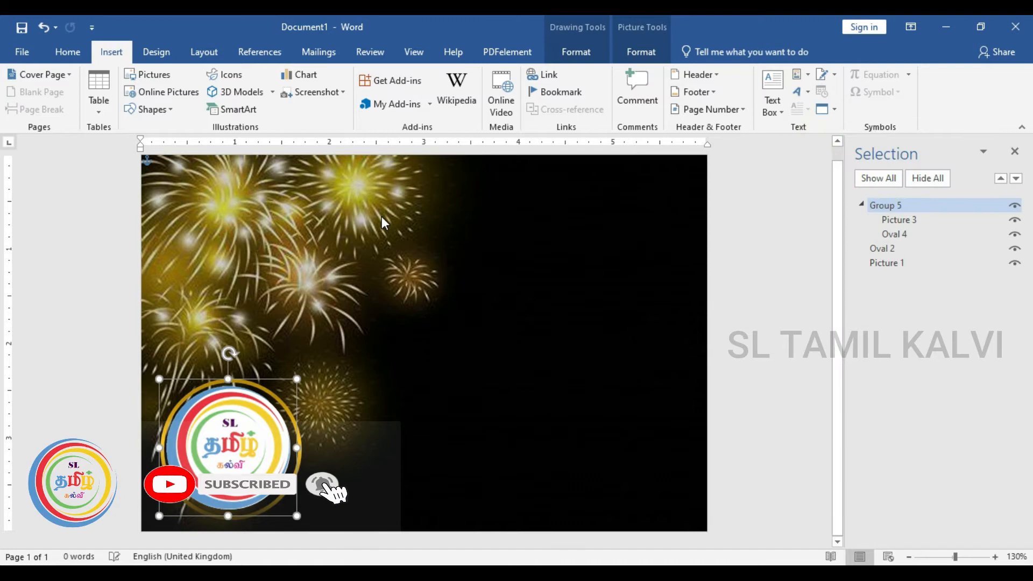
{"action": "left_click_drag", "start_coordinate": [366, 402], "coordinate": [441, 171]}
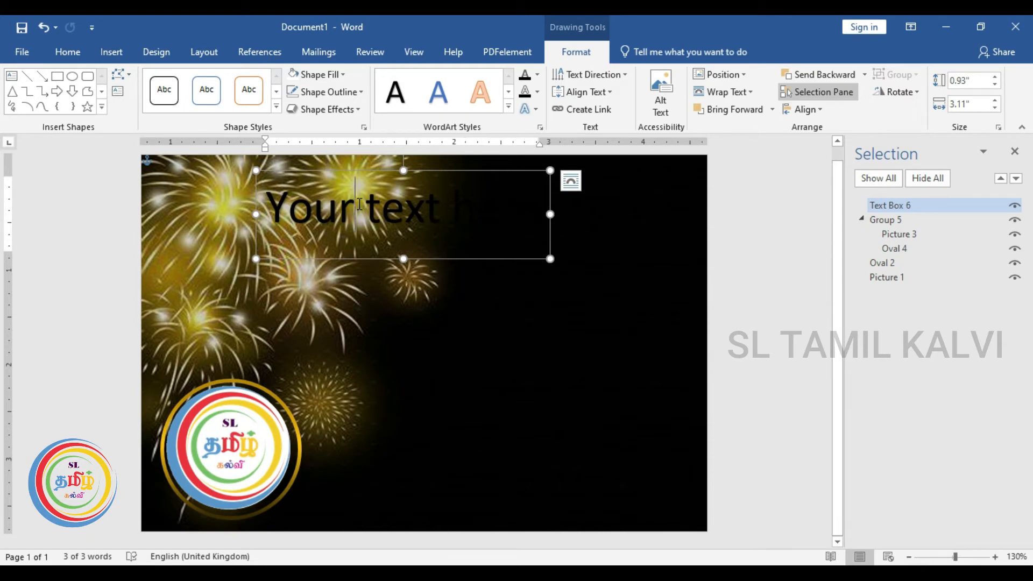
Replace the placeholder text in the WordArt box with HAPPY.
{"action": "left_click", "coordinate": [359, 204]}
{"action": "key", "text": "ctrl+a"}
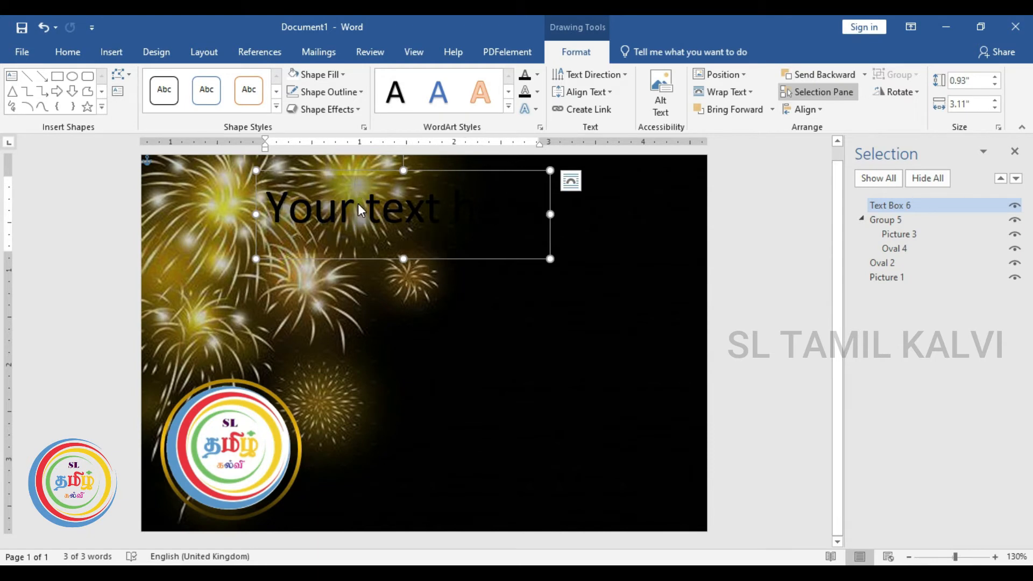
{"action": "left_click", "coordinate": [69, 52]}
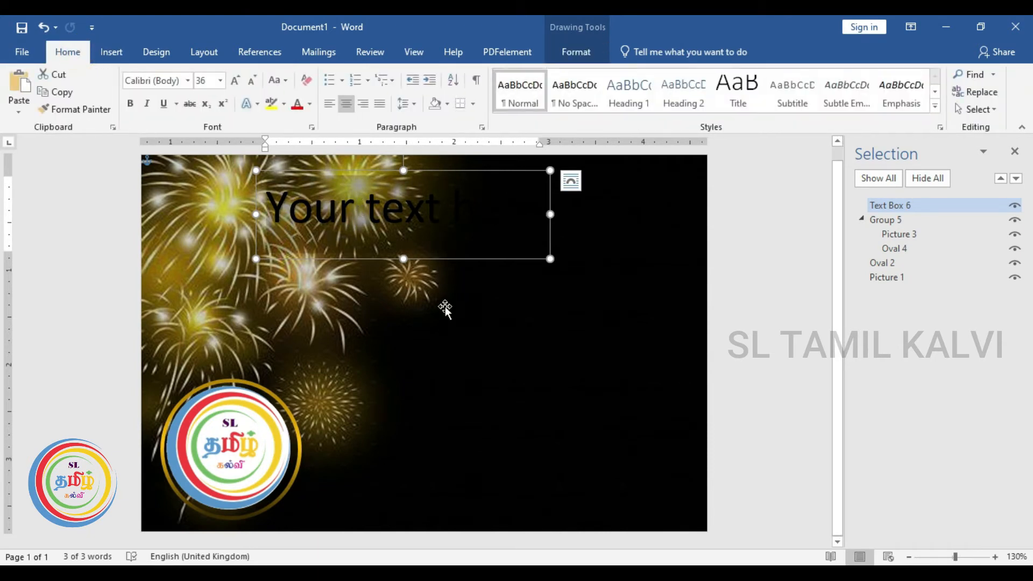
{"action": "key", "text": "BackSpace"}
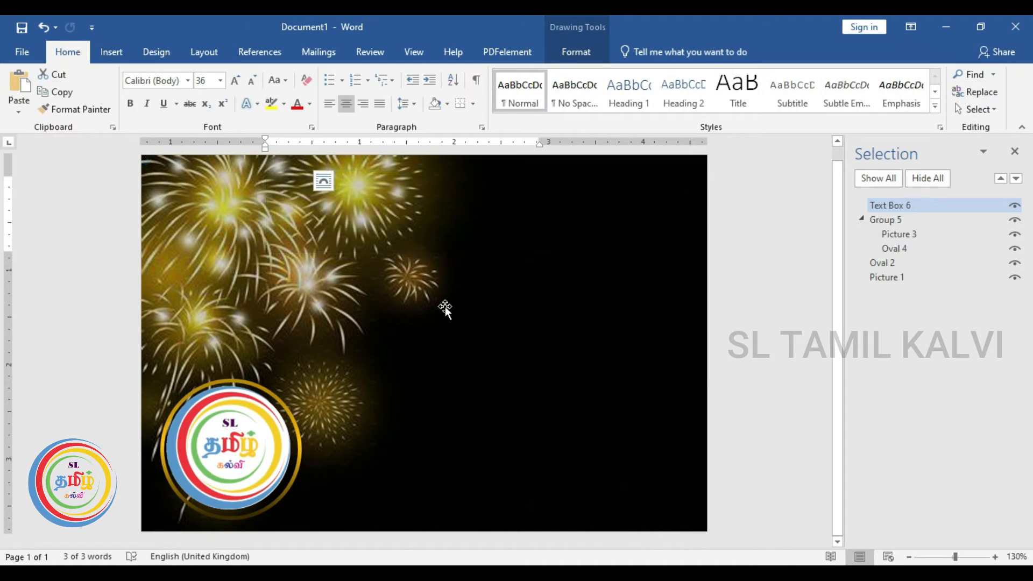
{"action": "type", "text": "HAPPY"}
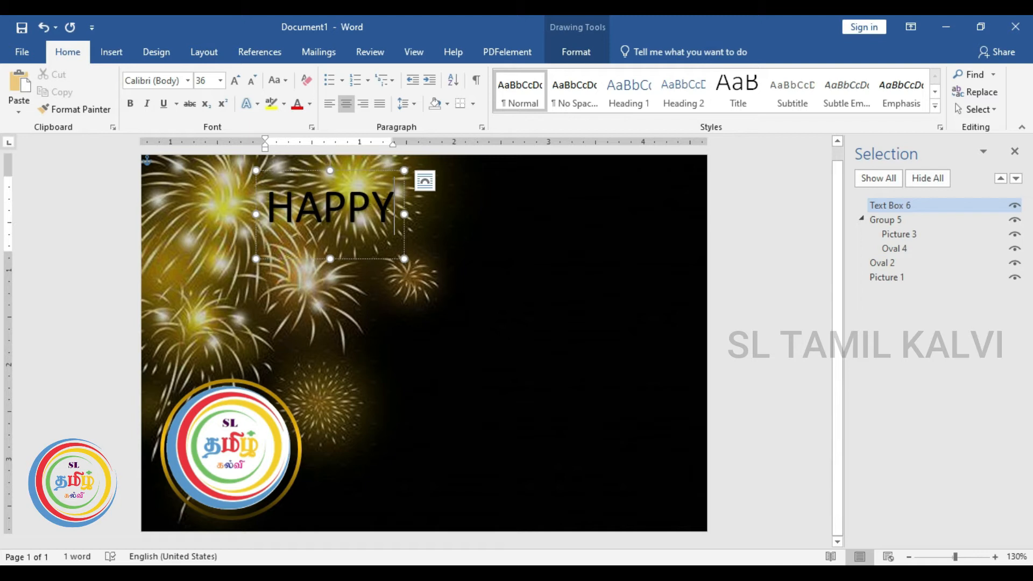
Set the font of HAPPY to Elephant and enlarge the text to 80 pt.
{"action": "left_click_drag", "start_coordinate": [394, 215], "coordinate": [253, 204]}
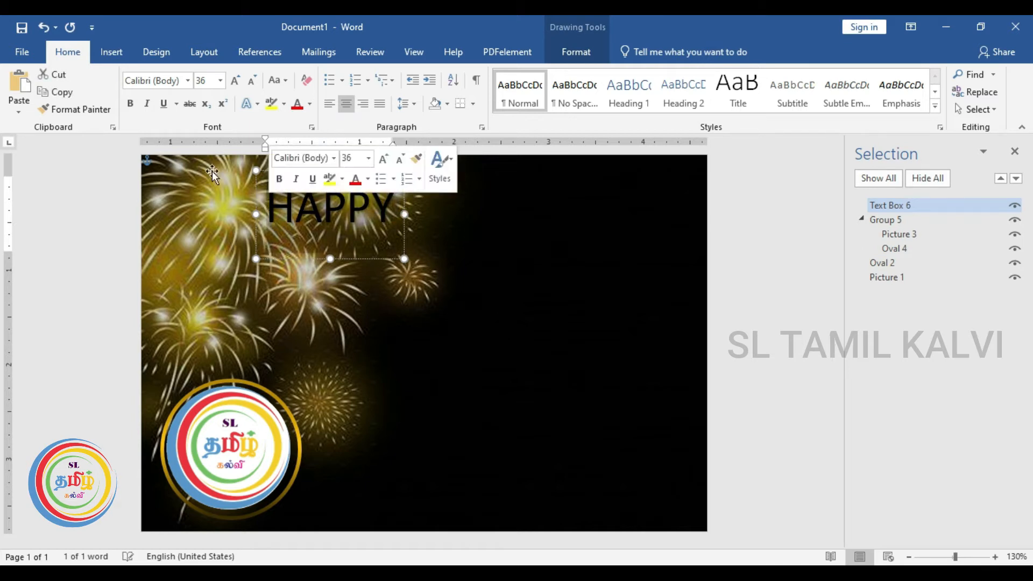
{"action": "left_click", "coordinate": [188, 80]}
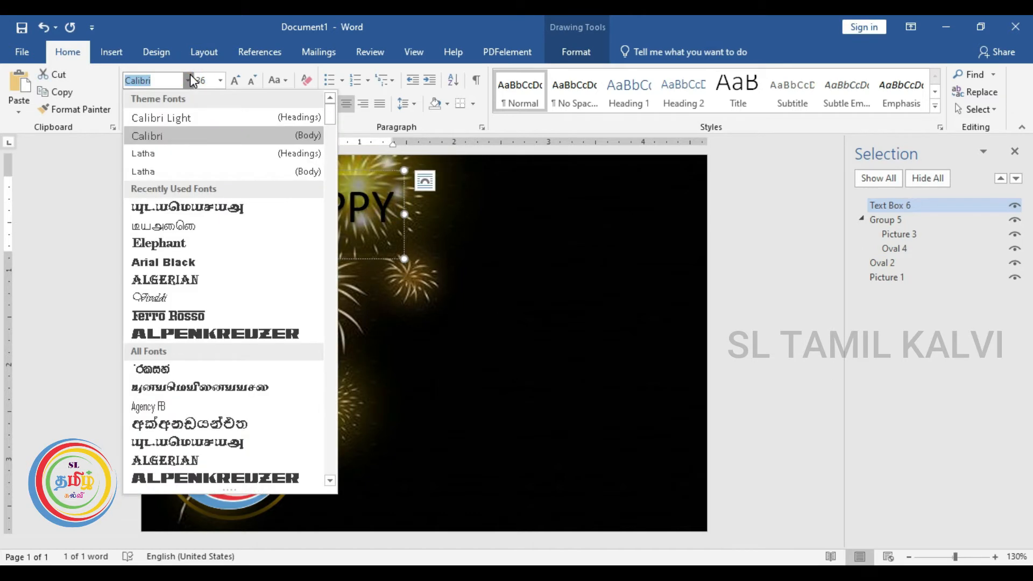
{"action": "left_click", "coordinate": [188, 244]}
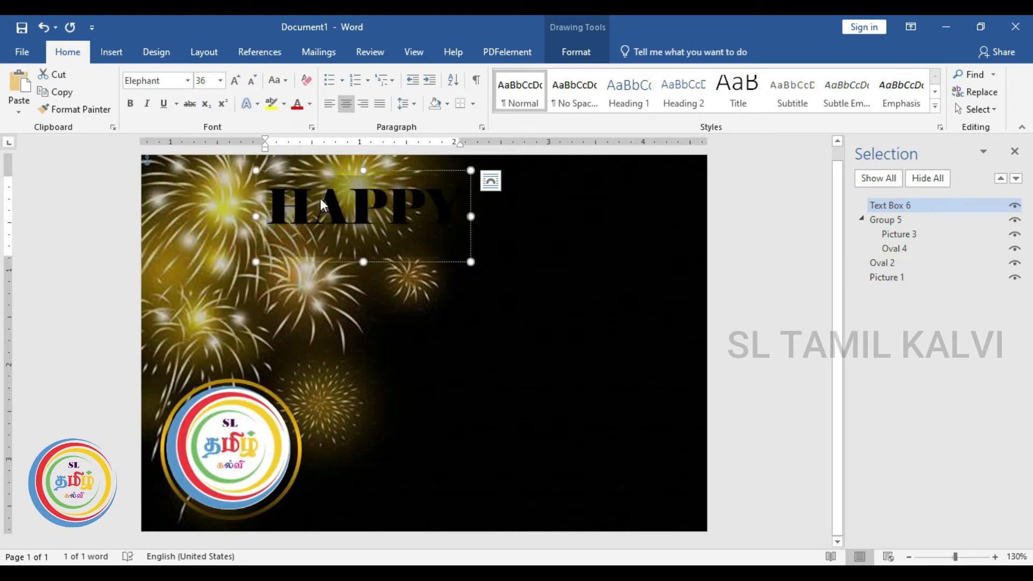
{"action": "left_click", "coordinate": [235, 81]}
{"action": "left_click", "coordinate": [235, 80]}
{"action": "left_click", "coordinate": [235, 81]}
{"action": "left_click", "coordinate": [235, 80]}
{"action": "left_click", "coordinate": [235, 81]}
{"action": "left_click", "coordinate": [235, 80]}
{"action": "left_click", "coordinate": [235, 81]}
{"action": "left_click", "coordinate": [235, 80]}
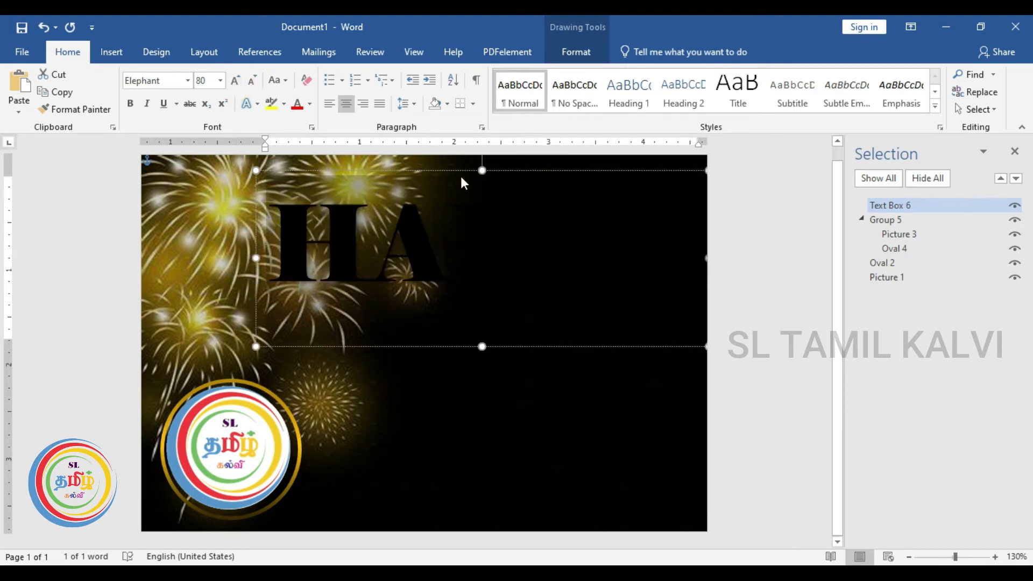
Move the HAPPY text box up and left so the whole word fits on the card, and color its text red.
{"action": "left_click_drag", "start_coordinate": [456, 172], "coordinate": [394, 130]}
{"action": "left_click_drag", "start_coordinate": [424, 184], "coordinate": [379, 148]}
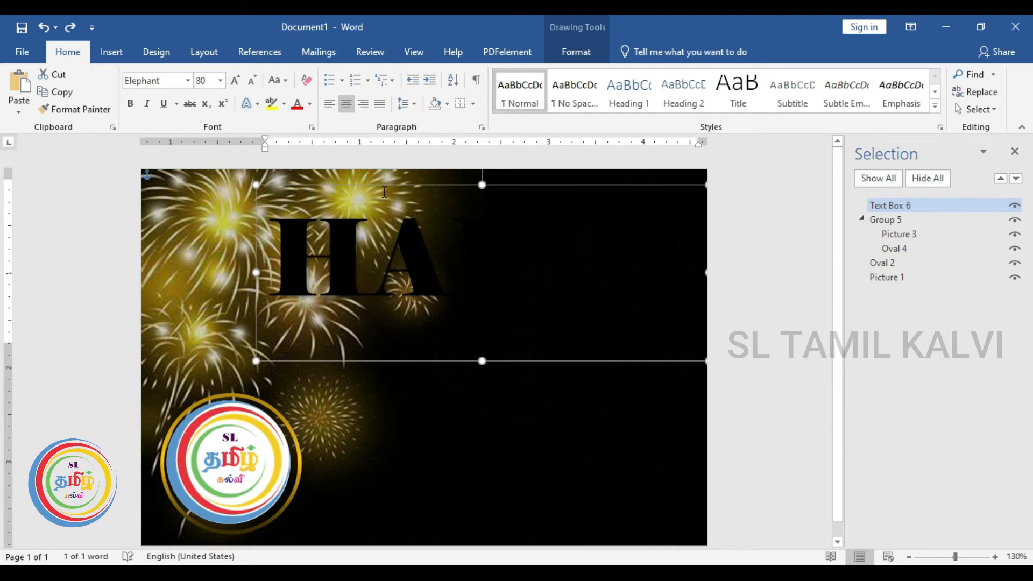
{"action": "left_click_drag", "start_coordinate": [384, 186], "coordinate": [330, 152]}
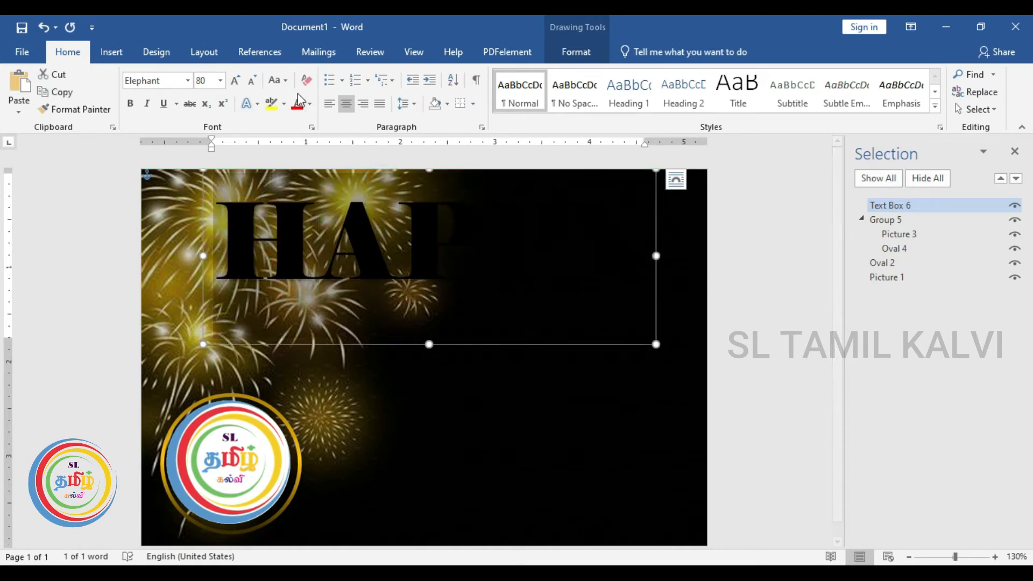
{"action": "left_click", "coordinate": [310, 103]}
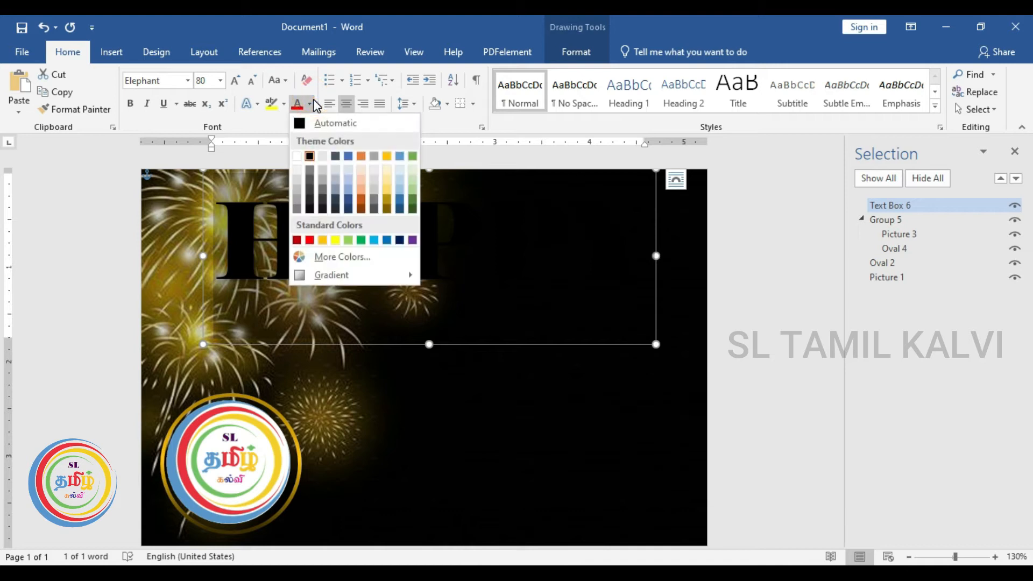
{"action": "left_click", "coordinate": [311, 241]}
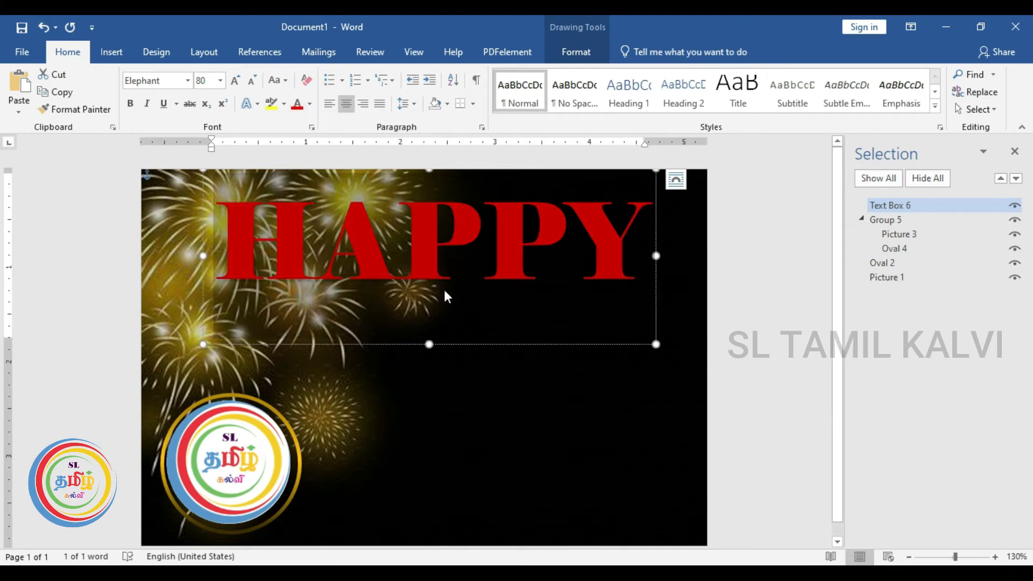
Reduce the height of the HAPPY text box to fit its text and shift it closer to the card's left edge.
{"action": "left_click_drag", "start_coordinate": [429, 344], "coordinate": [430, 293]}
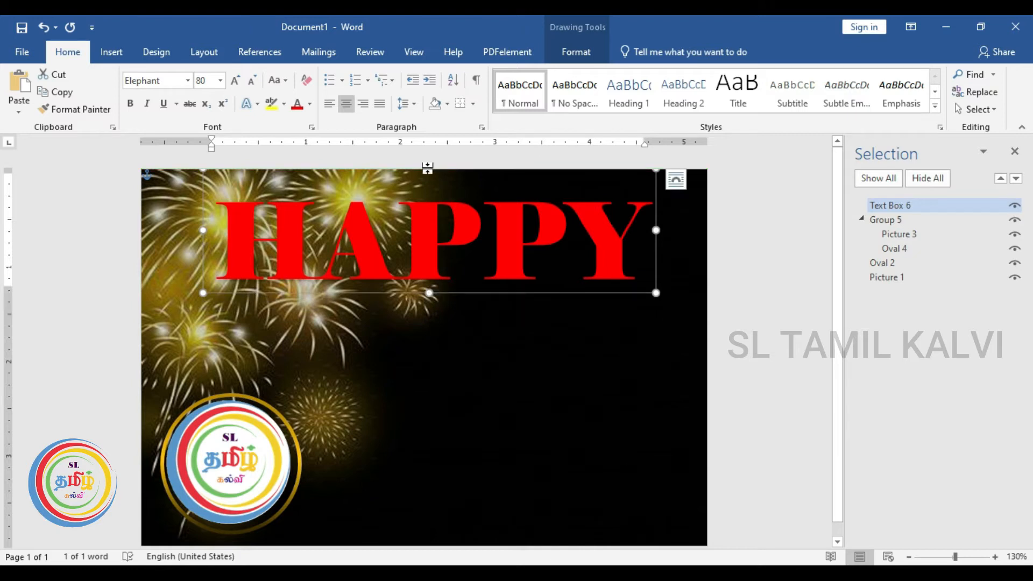
{"action": "mouse_move", "coordinate": [429, 172]}
{"action": "left_mouse_down"}
{"action": "mouse_move", "coordinate": [429, 180]}
{"action": "mouse_move", "coordinate": [434, 159]}
{"action": "left_mouse_up"}
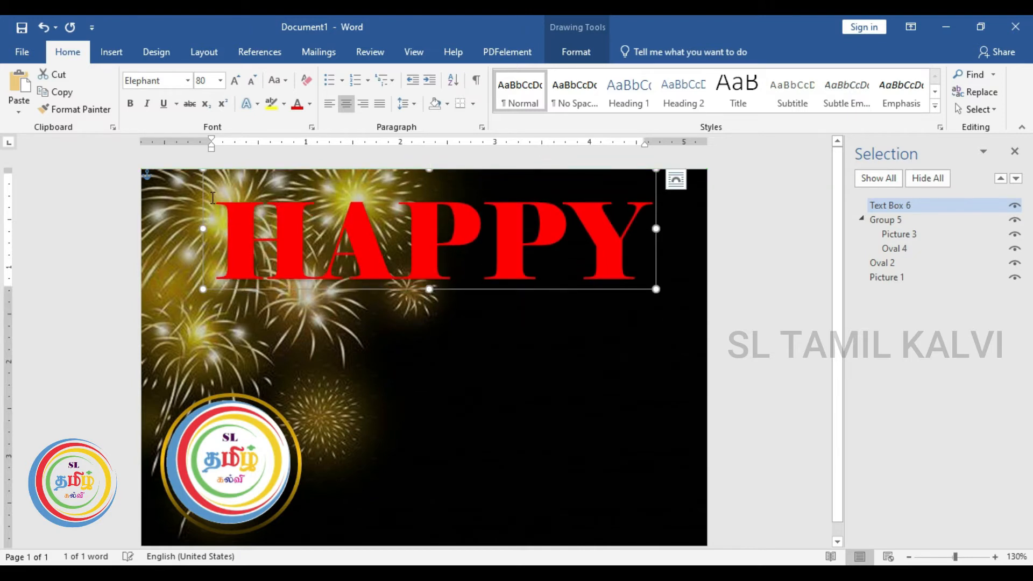
{"action": "left_click_drag", "start_coordinate": [203, 189], "coordinate": [169, 189]}
Add spaces between the letters of HAPPY to span the card's width, and move the box against the card's upper edge.
{"action": "left_click", "coordinate": [288, 231]}
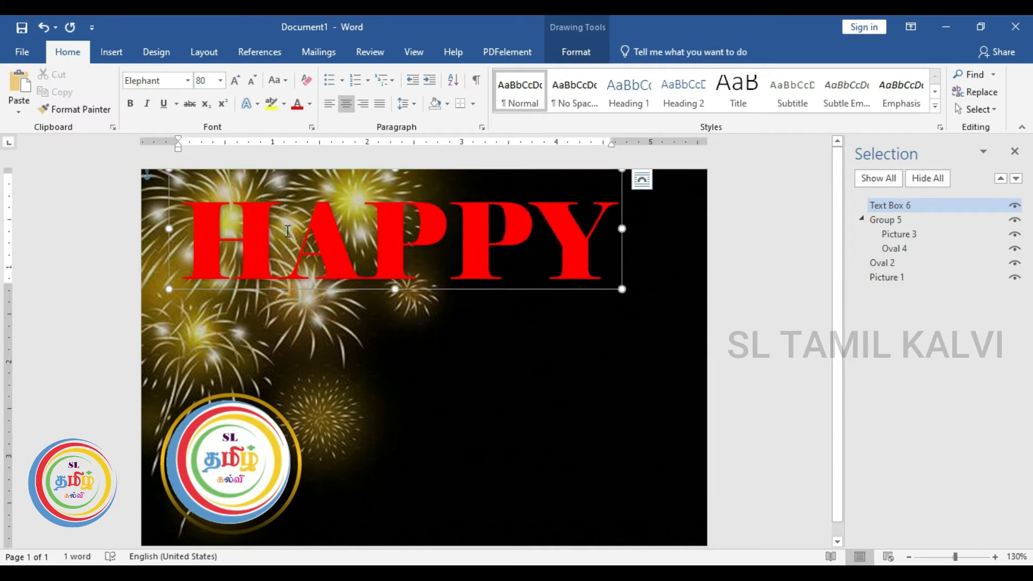
{"action": "left_click", "coordinate": [383, 240]}
{"action": "left_click", "coordinate": [500, 241]}
{"action": "left_click", "coordinate": [619, 241]}
{"action": "left_click_drag", "start_coordinate": [489, 293], "coordinate": [461, 273]}
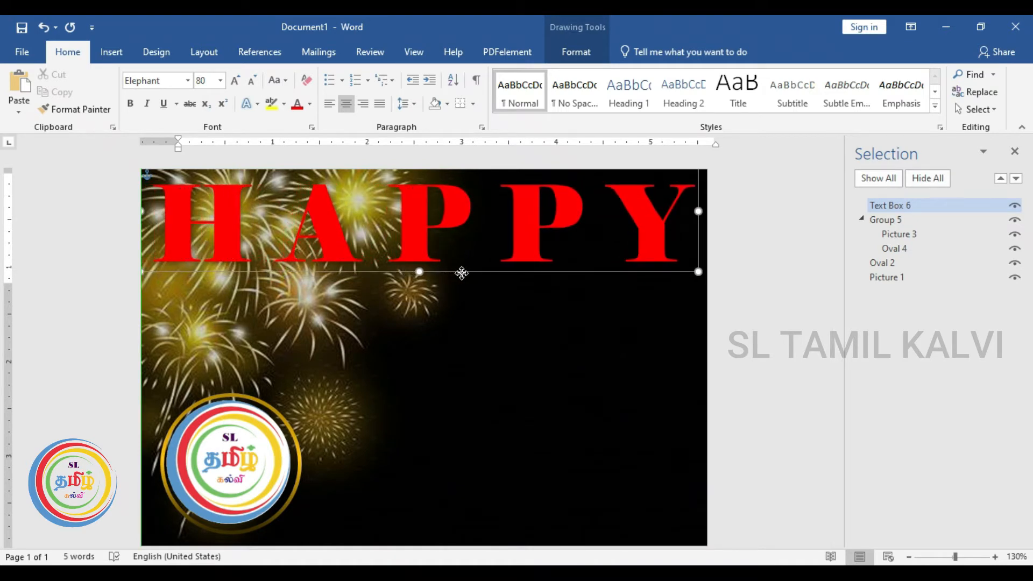
{"action": "left_click", "coordinate": [470, 304]}
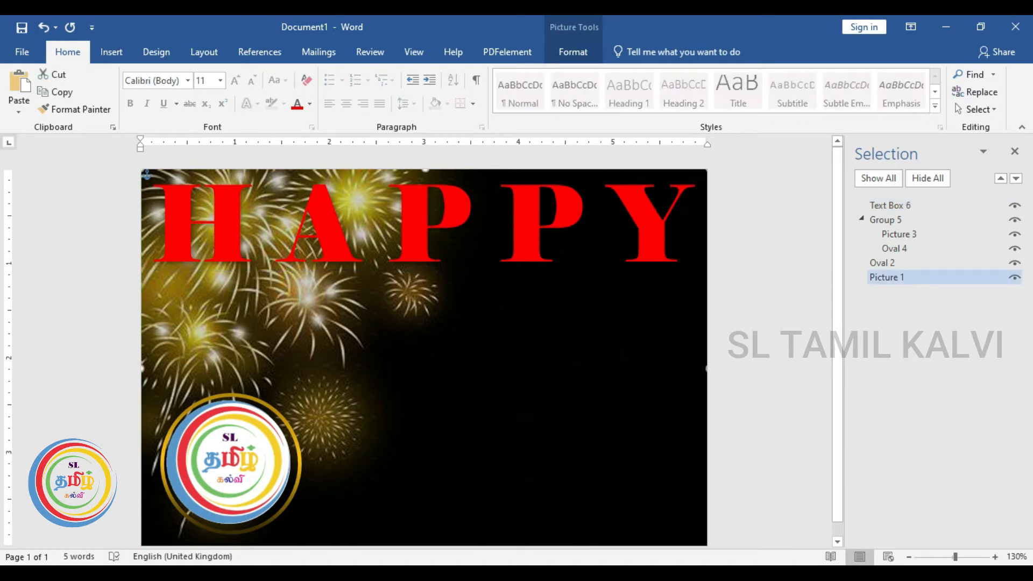
Duplicate the HAPPY text box below the original and replace the copy's text with NEW.
{"action": "left_click", "coordinate": [433, 258]}
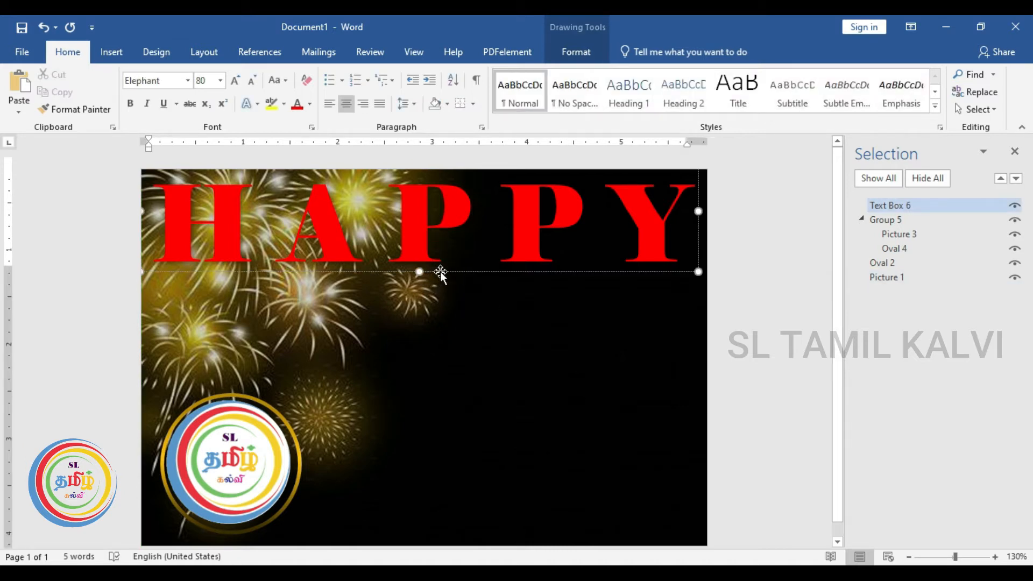
{"action": "left_click_drag", "start_coordinate": [440, 271], "coordinate": [443, 311]}
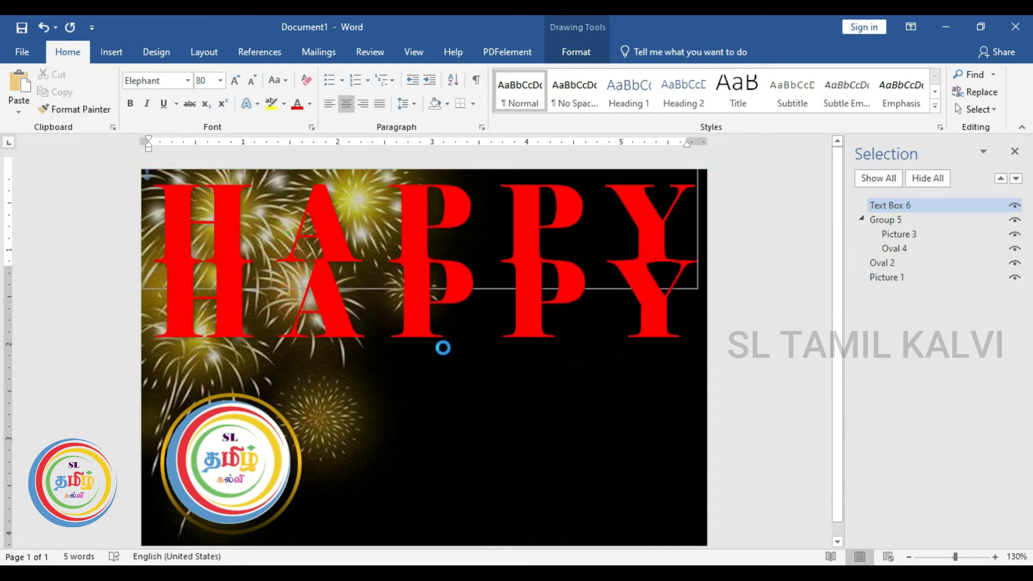
{"action": "left_click", "coordinate": [405, 315]}
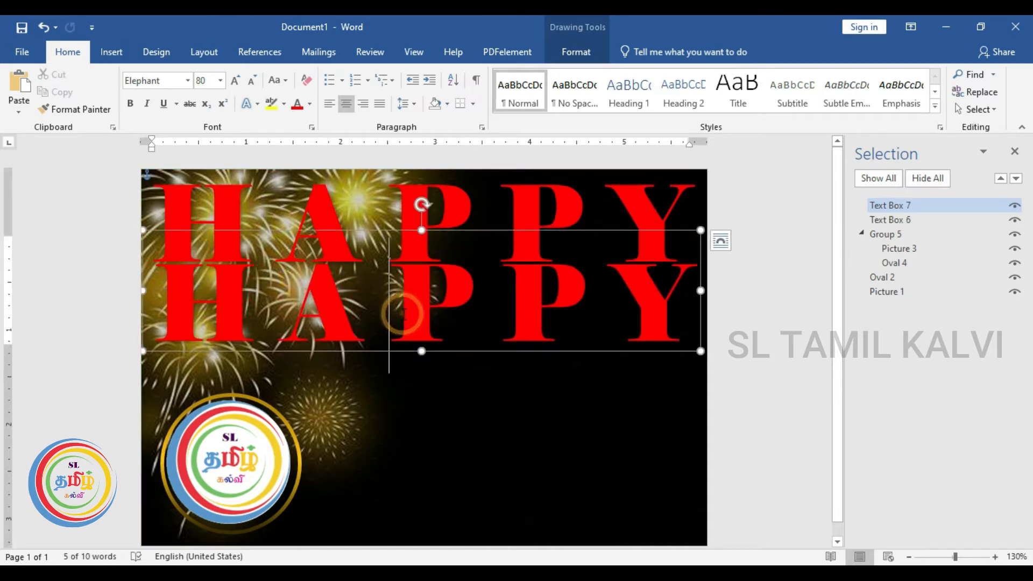
{"action": "key", "text": "ctrl+a"}
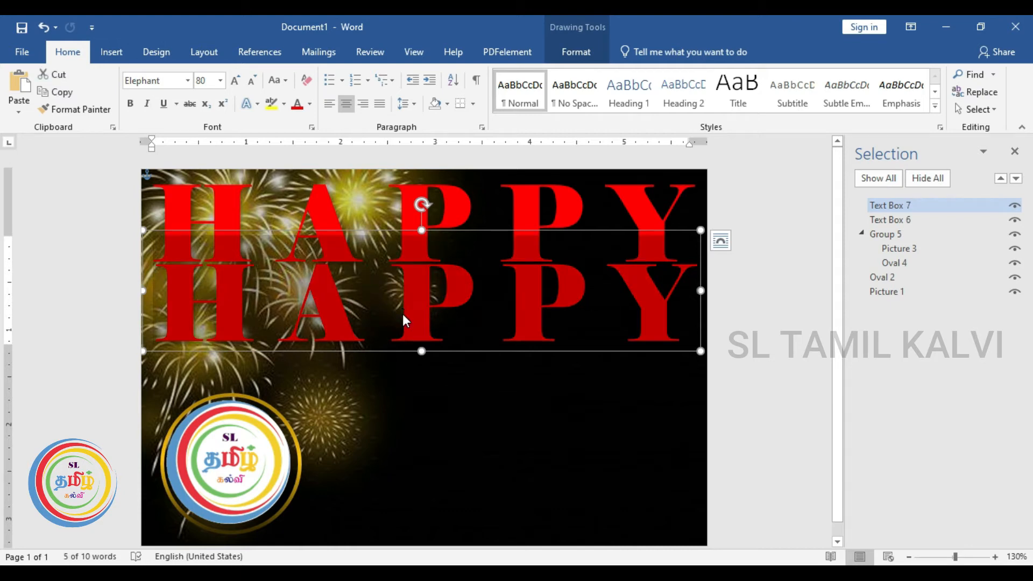
{"action": "type", "text": "NEW"}
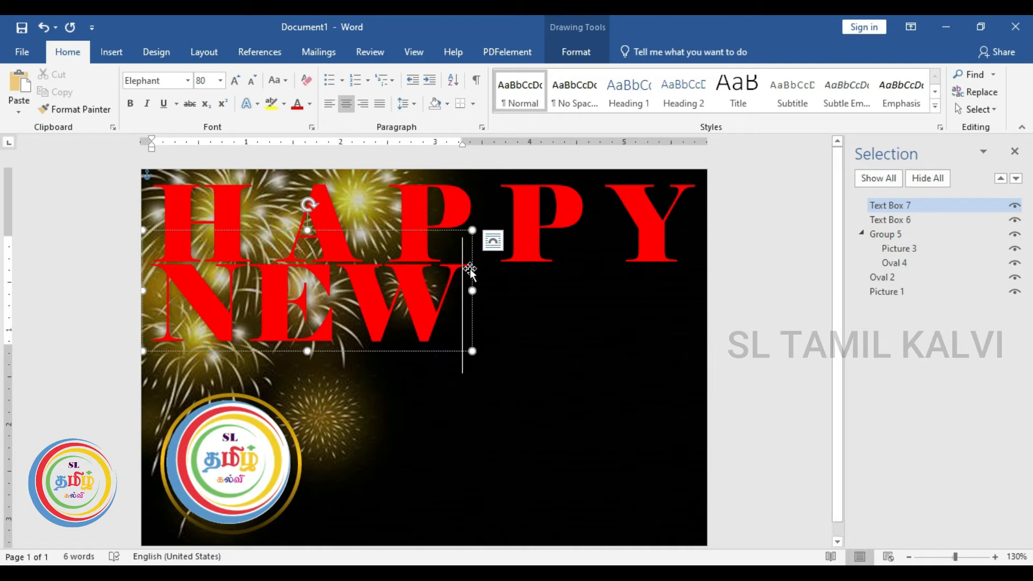
Set the font size of NEW to 55 pt and place its text box just beneath HAPPY on the left.
{"action": "left_click_drag", "start_coordinate": [457, 281], "coordinate": [201, 137]}
{"action": "left_click", "coordinate": [252, 81]}
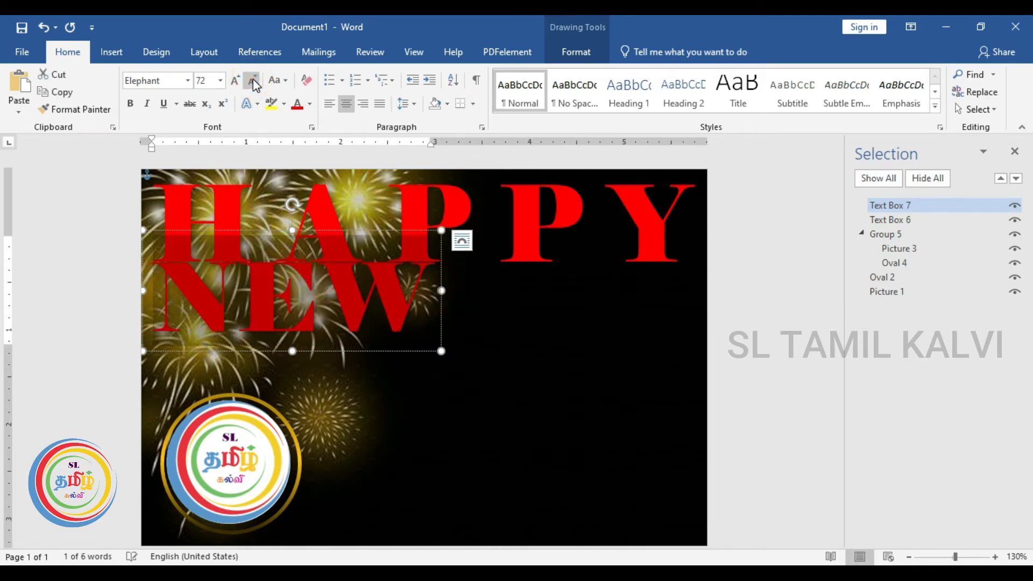
{"action": "left_click", "coordinate": [252, 81]}
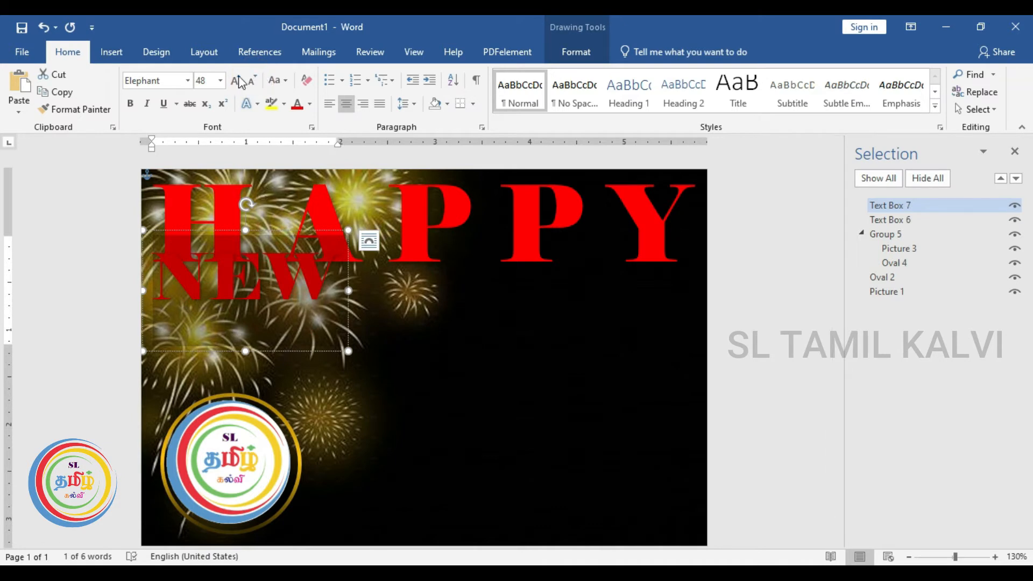
{"action": "left_click", "coordinate": [220, 80]}
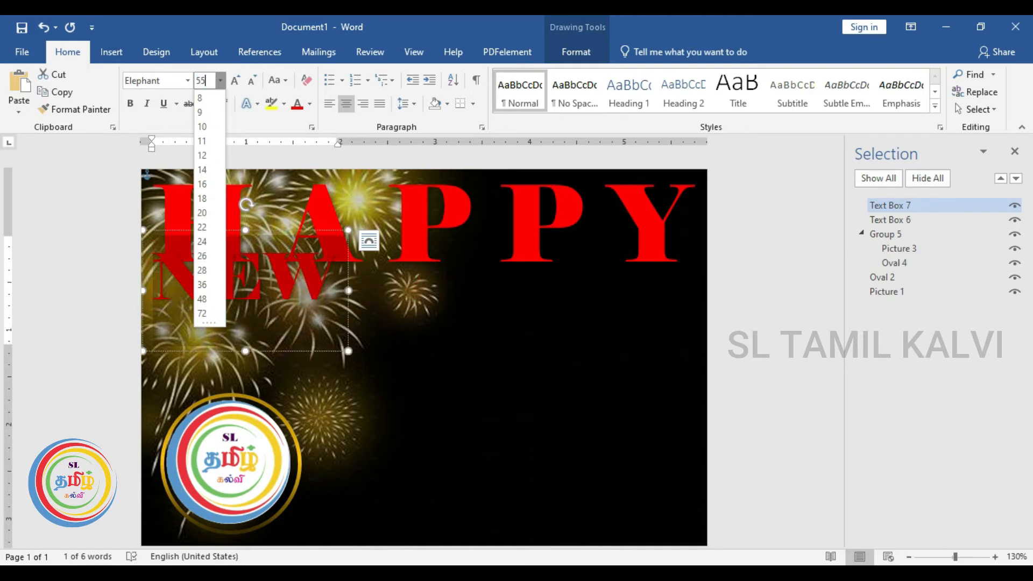
{"action": "key", "text": "Return"}
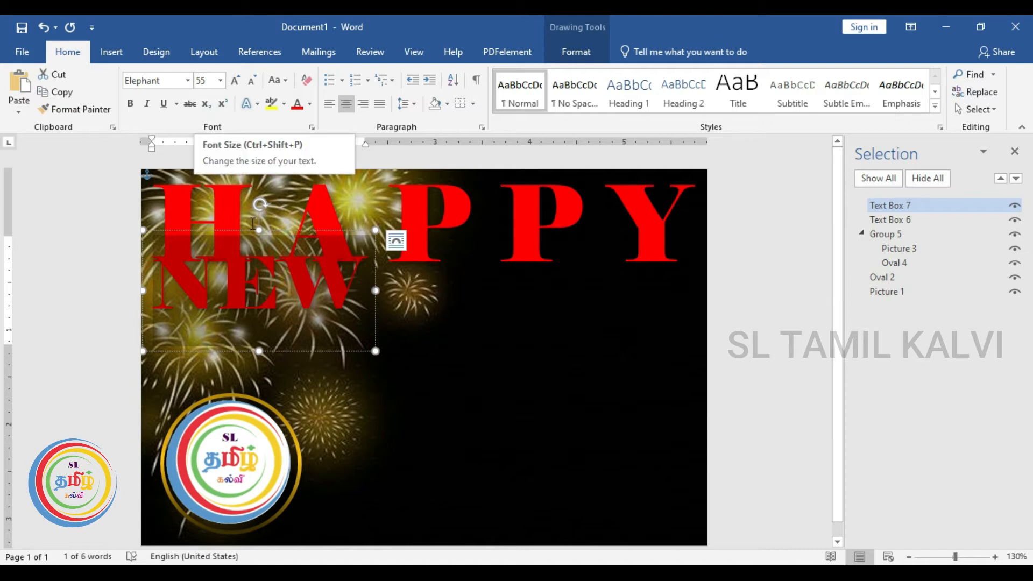
{"action": "left_click_drag", "start_coordinate": [285, 233], "coordinate": [290, 244]}
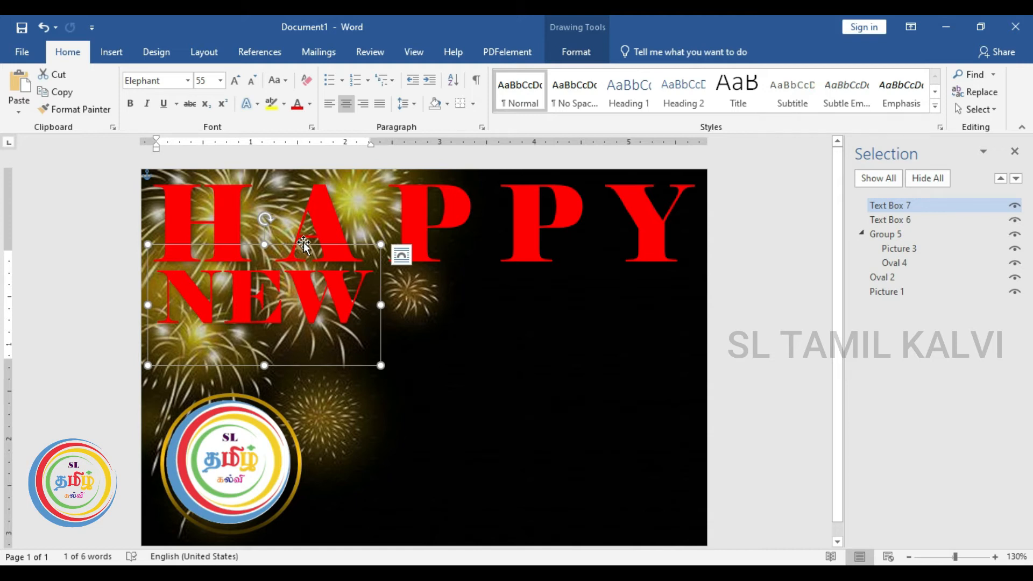
Duplicate the NEW text box beside the original, change the copy's text to YEAR, and move it under the right end of HAPPY.
{"action": "left_click_drag", "start_coordinate": [304, 241], "coordinate": [554, 257]}
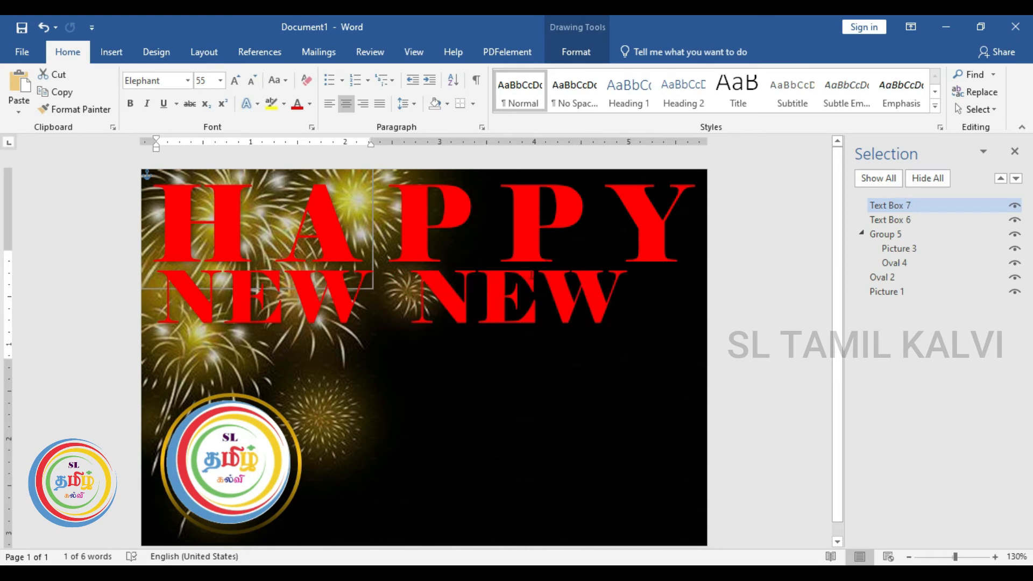
{"action": "double_click", "coordinate": [486, 295]}
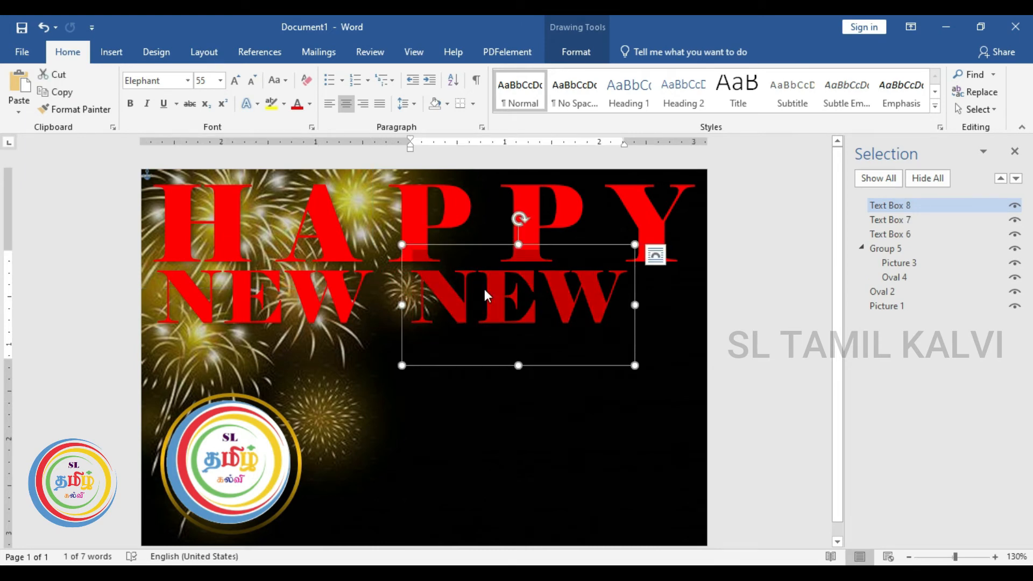
{"action": "type", "text": "YEAR"}
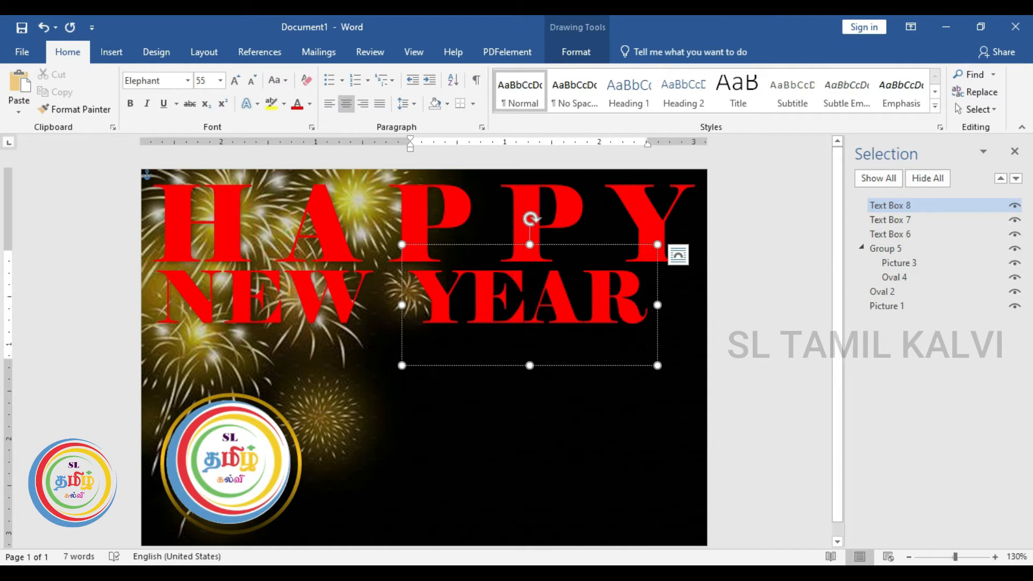
{"action": "left_click_drag", "start_coordinate": [471, 243], "coordinate": [518, 246]}
{"action": "left_click", "coordinate": [329, 277]}
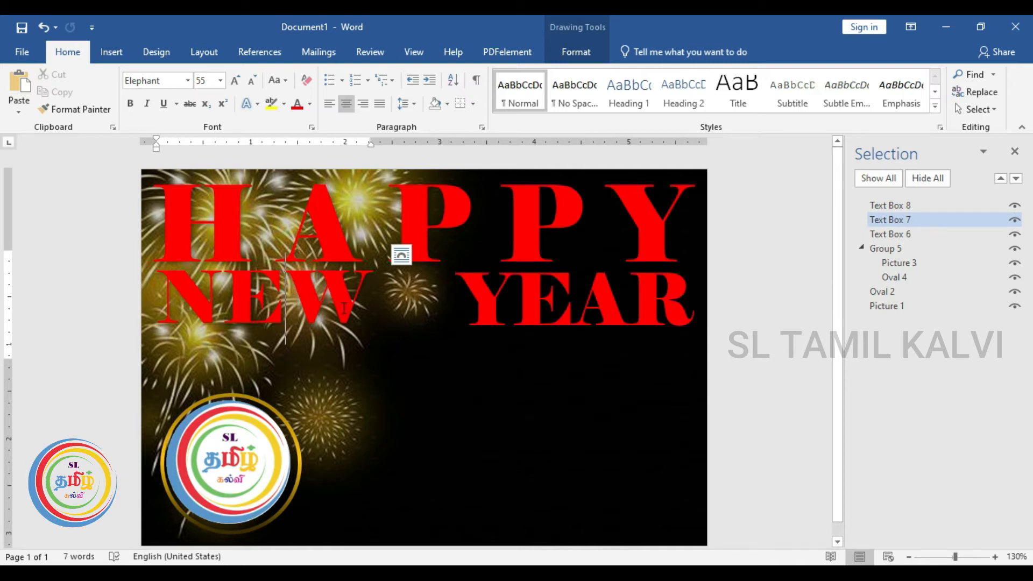
{"action": "left_click", "coordinate": [44, 27]}
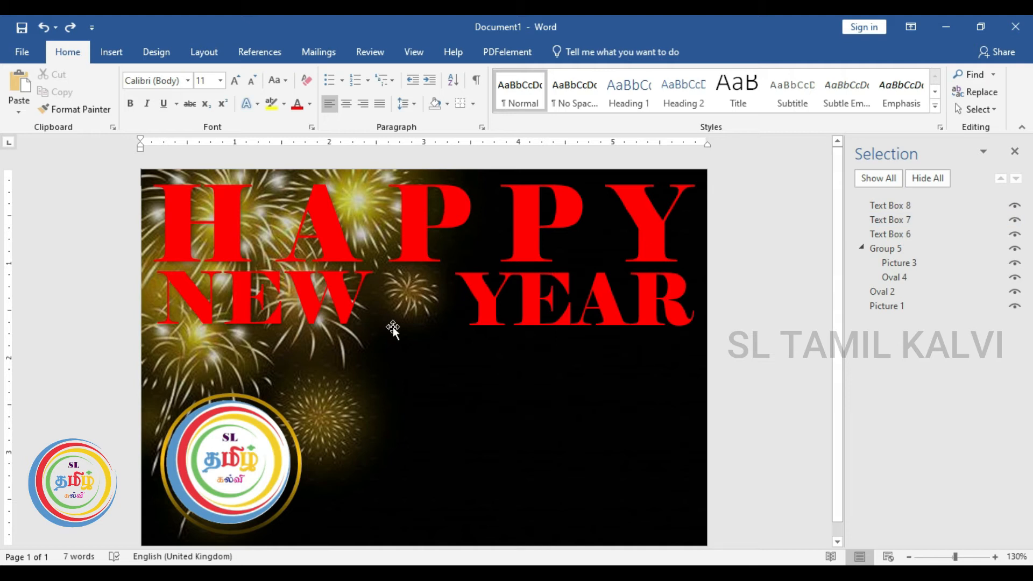
Select Text Box 8, Text Box 7 and Text Box 6 together and group them.
{"action": "left_click", "coordinate": [894, 208]}
{"action": "left_click", "coordinate": [900, 219], "text": "ctrl"}
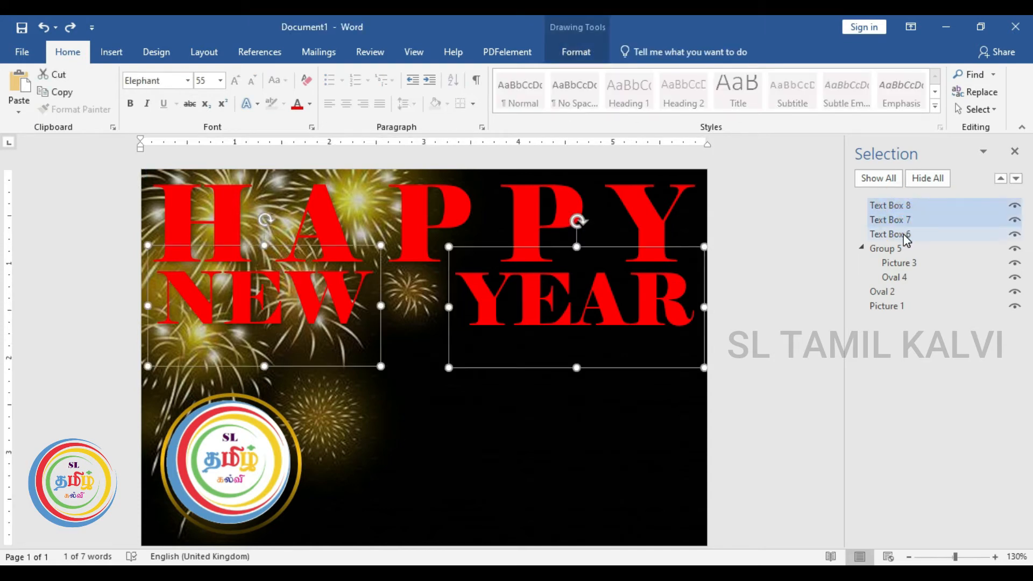
{"action": "left_click", "coordinate": [903, 234], "text": "ctrl"}
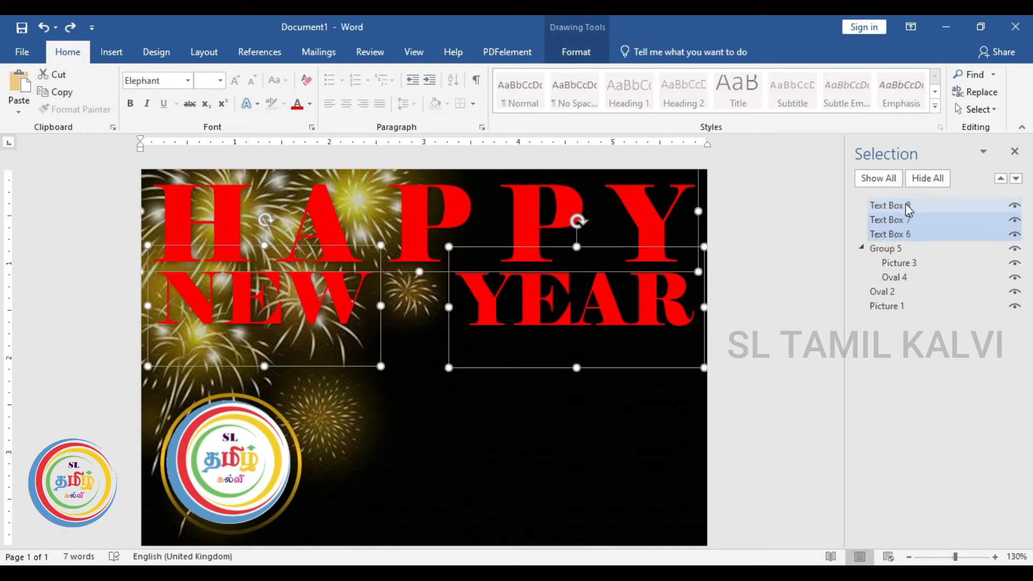
{"action": "left_click", "coordinate": [579, 57]}
{"action": "left_click", "coordinate": [915, 79]}
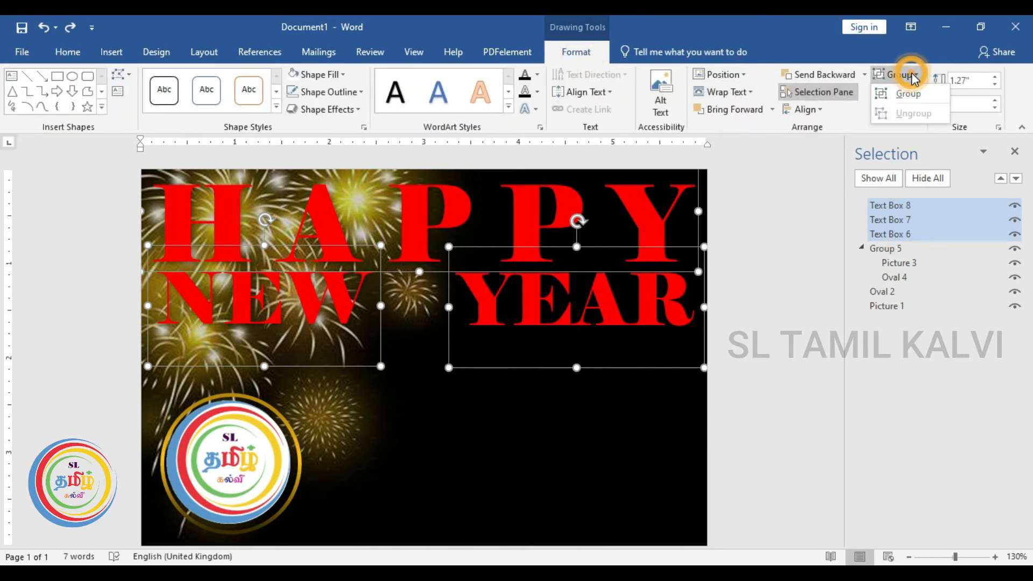
{"action": "left_click", "coordinate": [907, 93]}
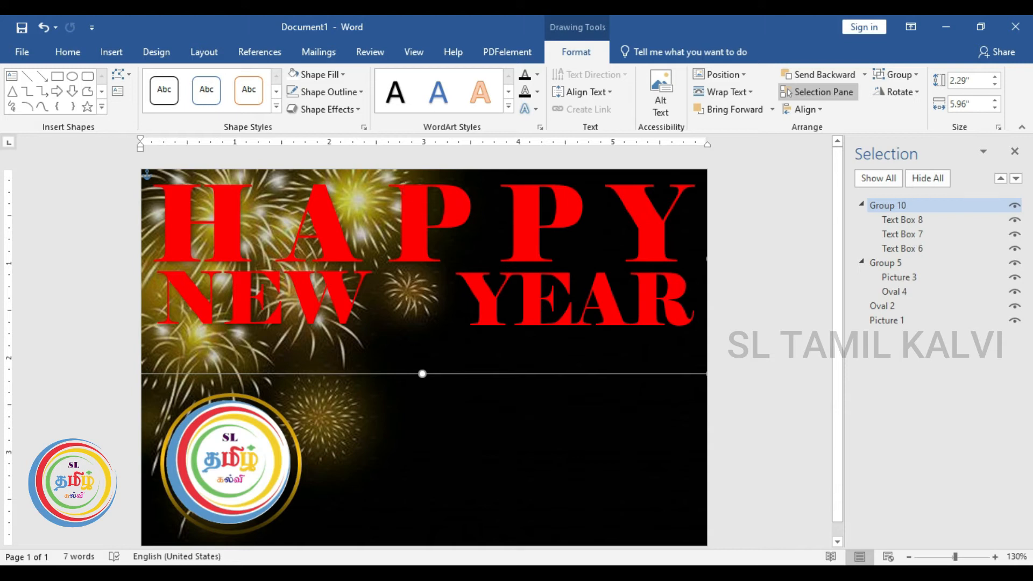
Give the text of the grouped HAPPY NEW YEAR boxes a solid white outline with a round cap type.
{"action": "left_click", "coordinate": [540, 128]}
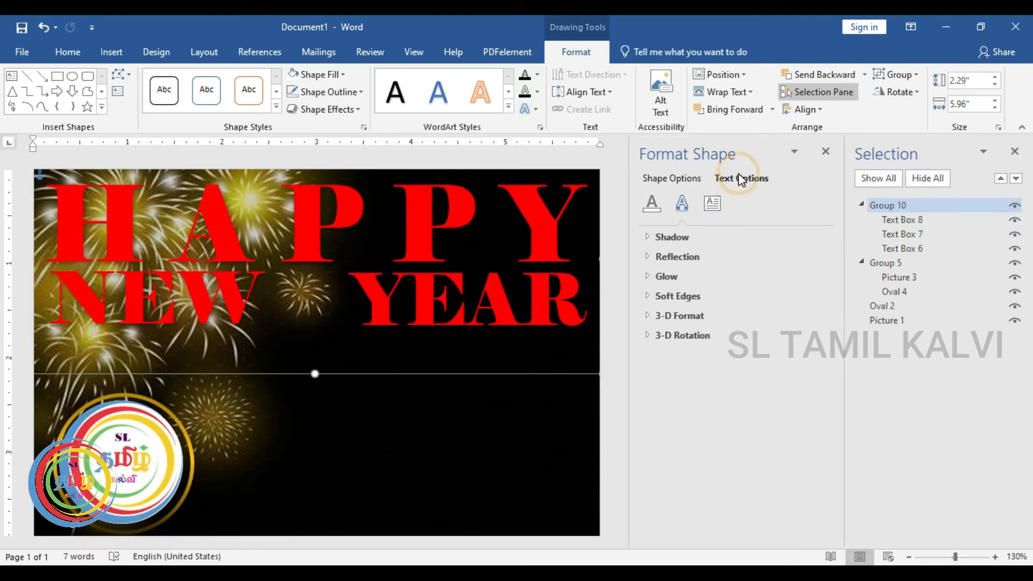
{"action": "left_click", "coordinate": [653, 203]}
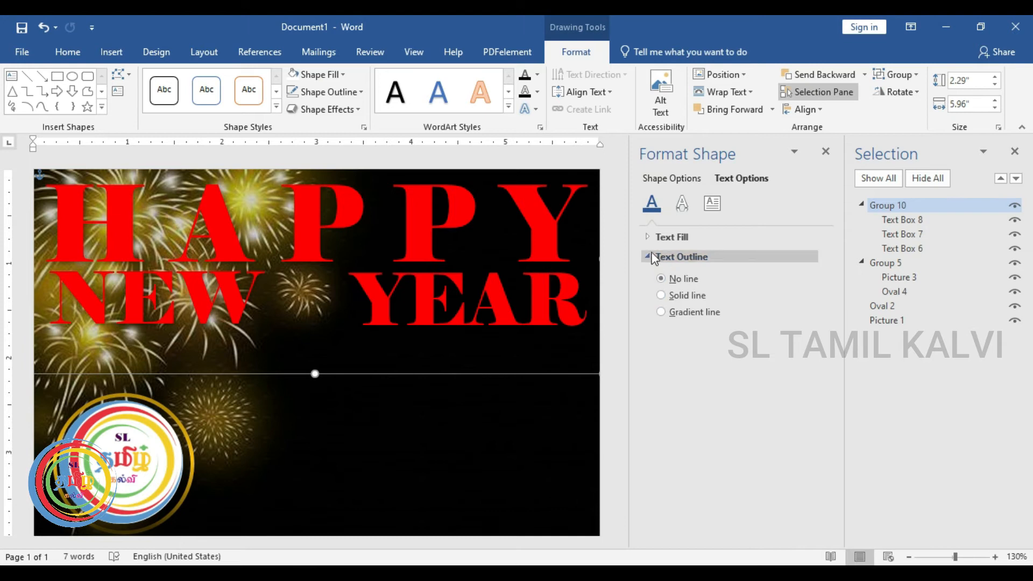
{"action": "left_click", "coordinate": [661, 295]}
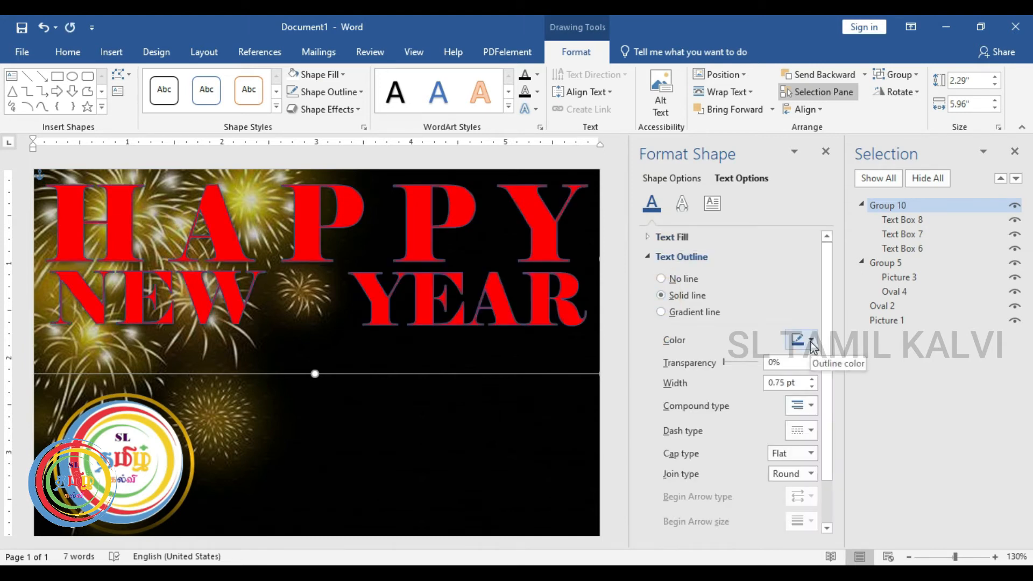
{"action": "left_click", "coordinate": [812, 342]}
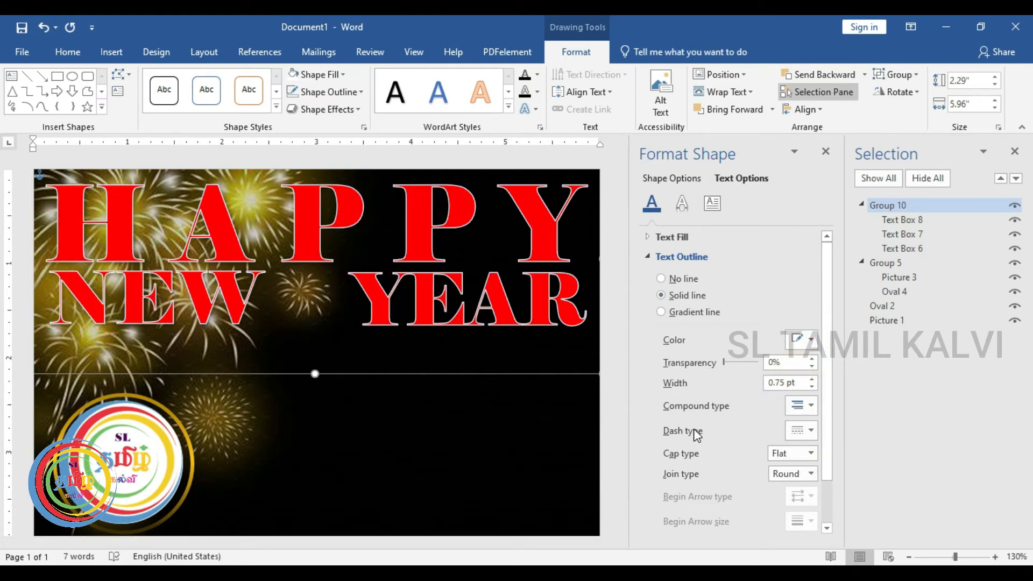
{"action": "left_click", "coordinate": [810, 454]}
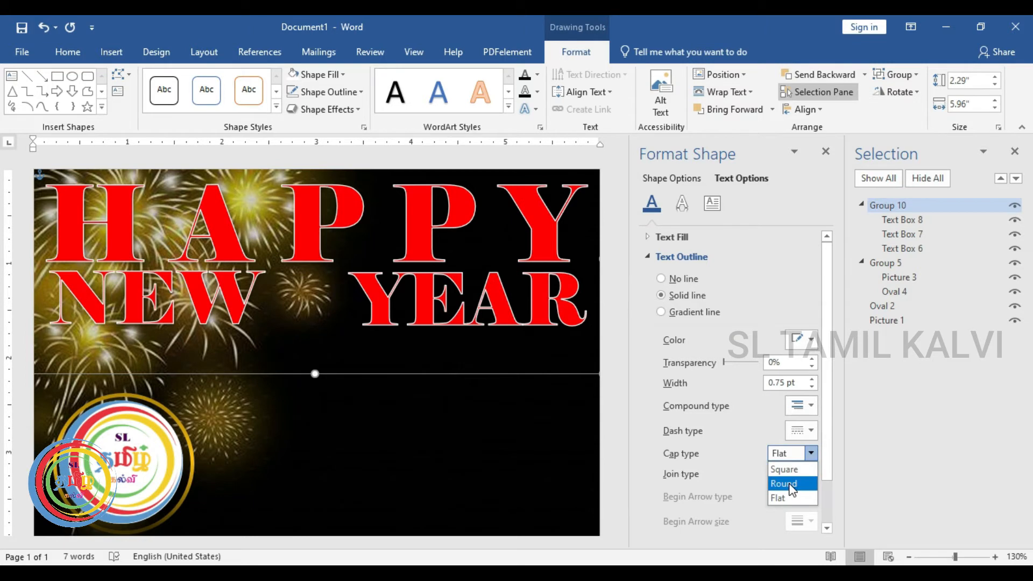
{"action": "left_click", "coordinate": [787, 483]}
{"action": "left_click", "coordinate": [548, 445]}
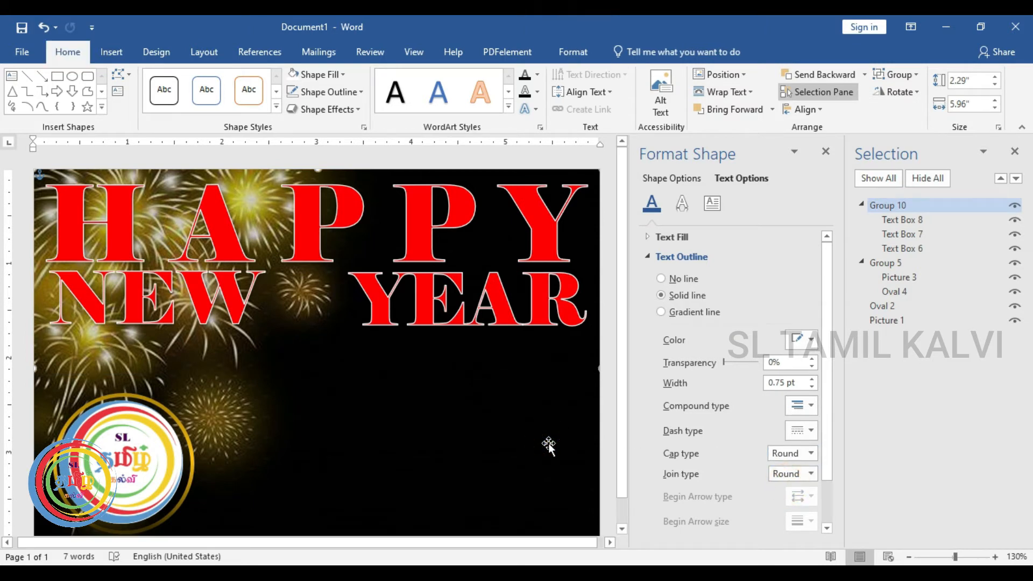
Shift YEAR slightly left, duplicate its text box beneath the greeting, and replace the copy's text with 2.
{"action": "left_click_drag", "start_coordinate": [382, 301], "coordinate": [374, 301]}
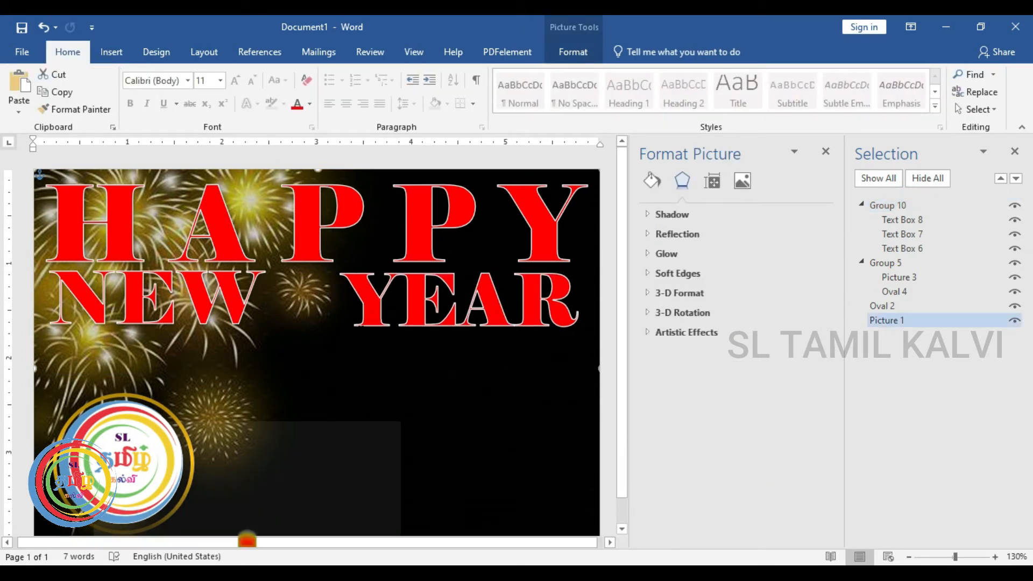
{"action": "left_click", "coordinate": [374, 302]}
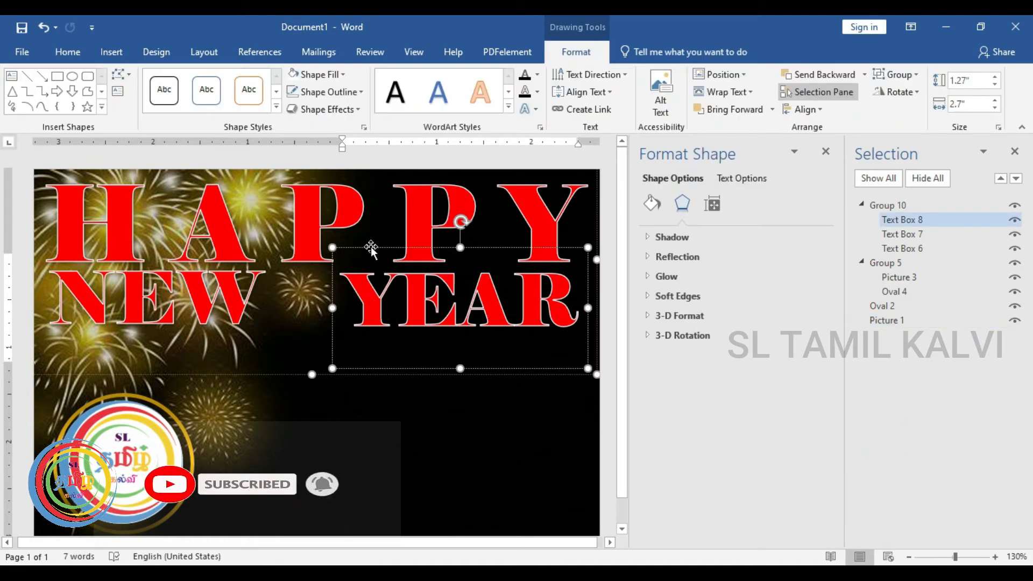
{"action": "left_click_drag", "start_coordinate": [370, 246], "coordinate": [259, 338]}
{"action": "left_click", "coordinate": [311, 371]}
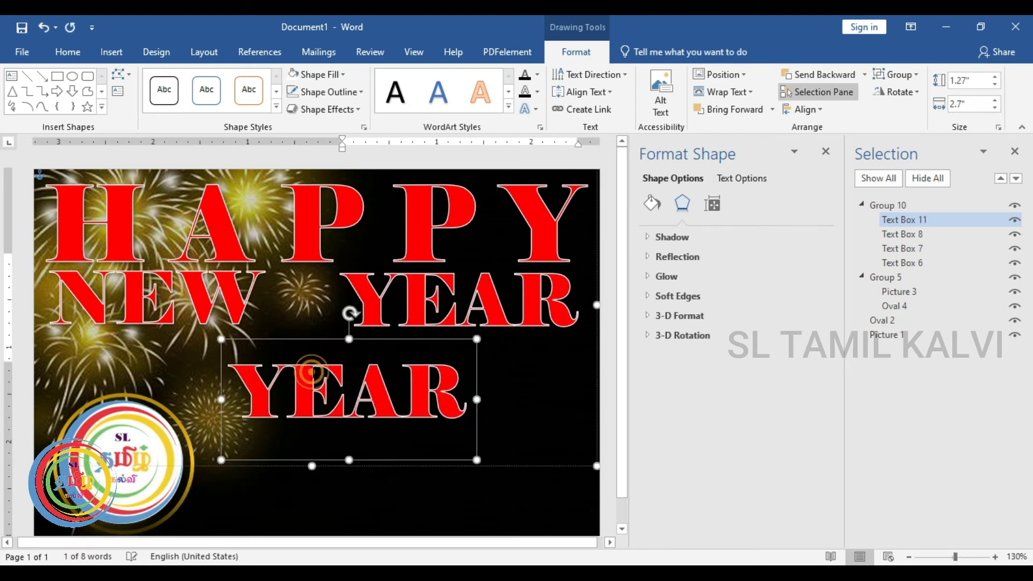
{"action": "double_click", "coordinate": [313, 378]}
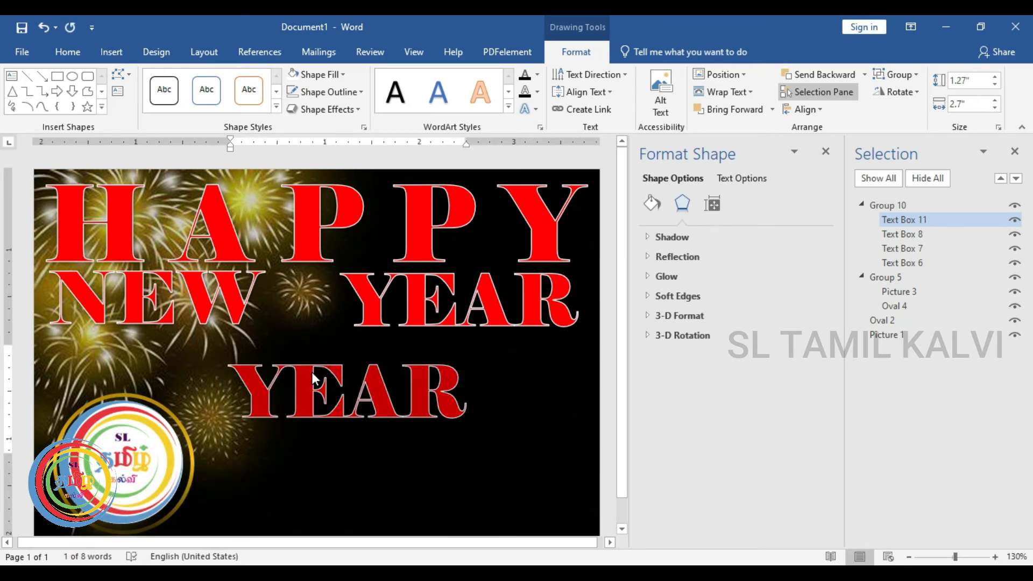
{"action": "type", "text": "2"}
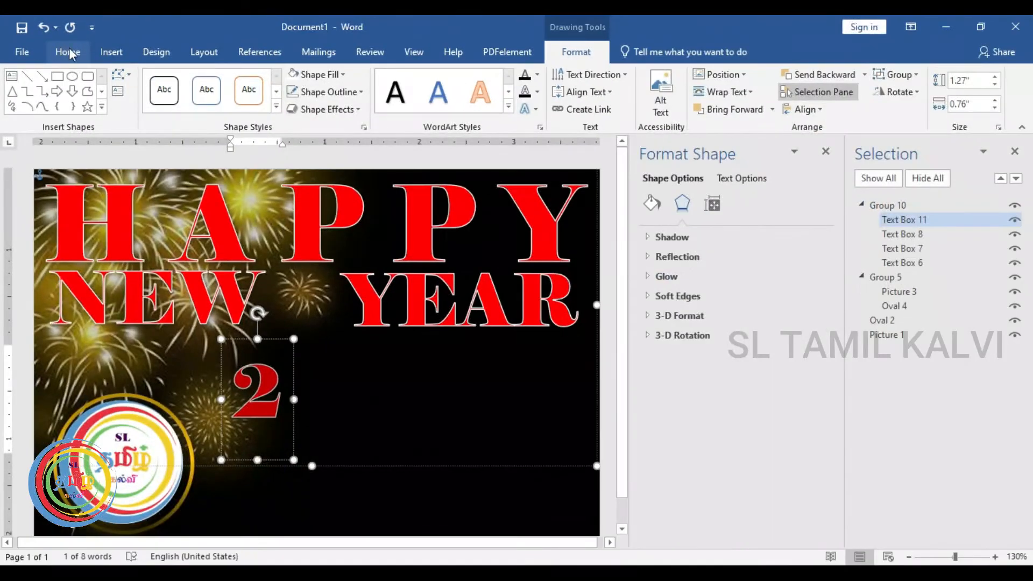
Format the 2 in Arial Black at 72 pt and place it below the gap between NEW and YEAR.
{"action": "left_click", "coordinate": [113, 87]}
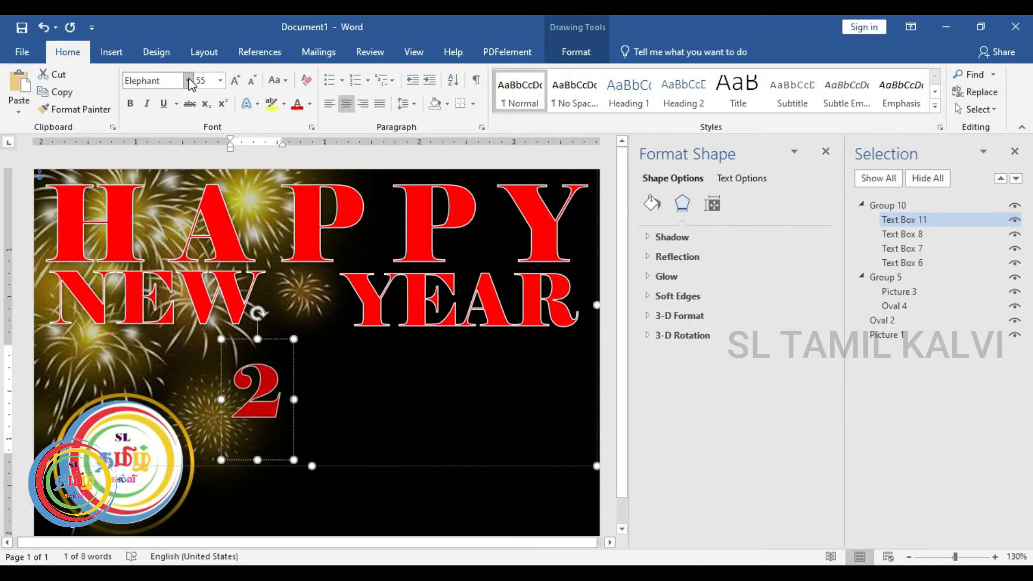
{"action": "left_click", "coordinate": [188, 80]}
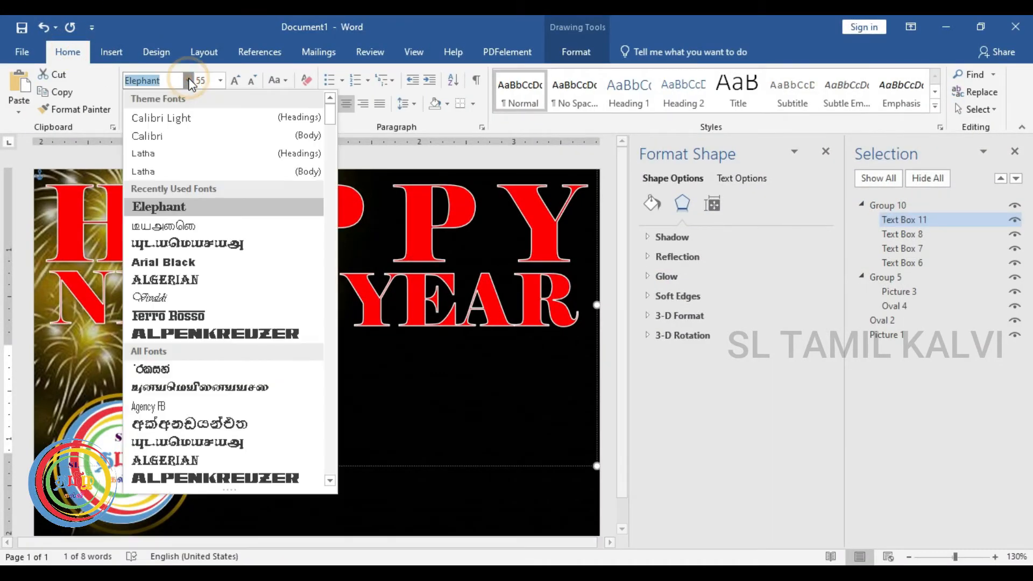
{"action": "left_click", "coordinate": [181, 262]}
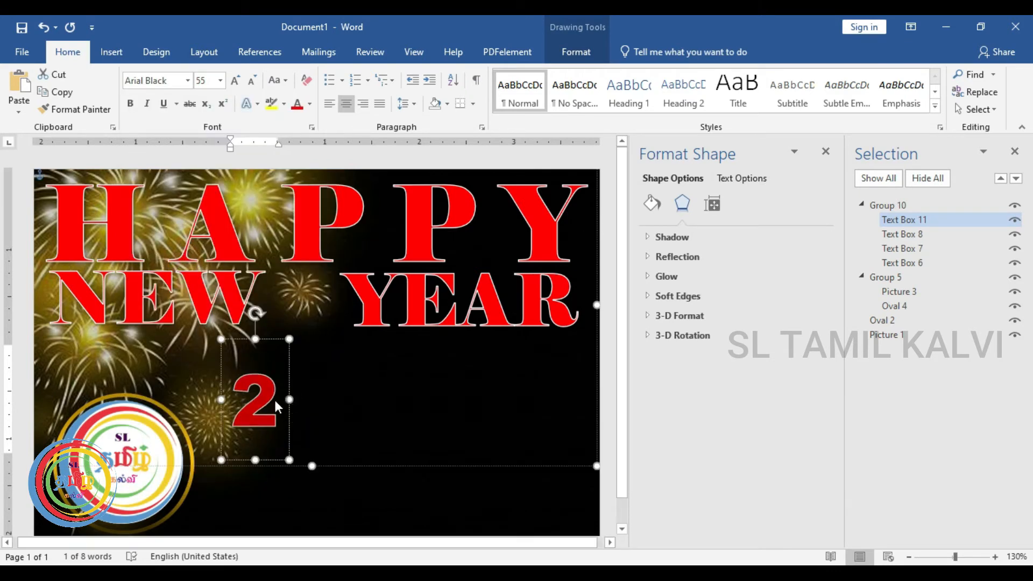
{"action": "left_click", "coordinate": [236, 398]}
{"action": "double_click", "coordinate": [236, 398]}
{"action": "left_click", "coordinate": [235, 81]}
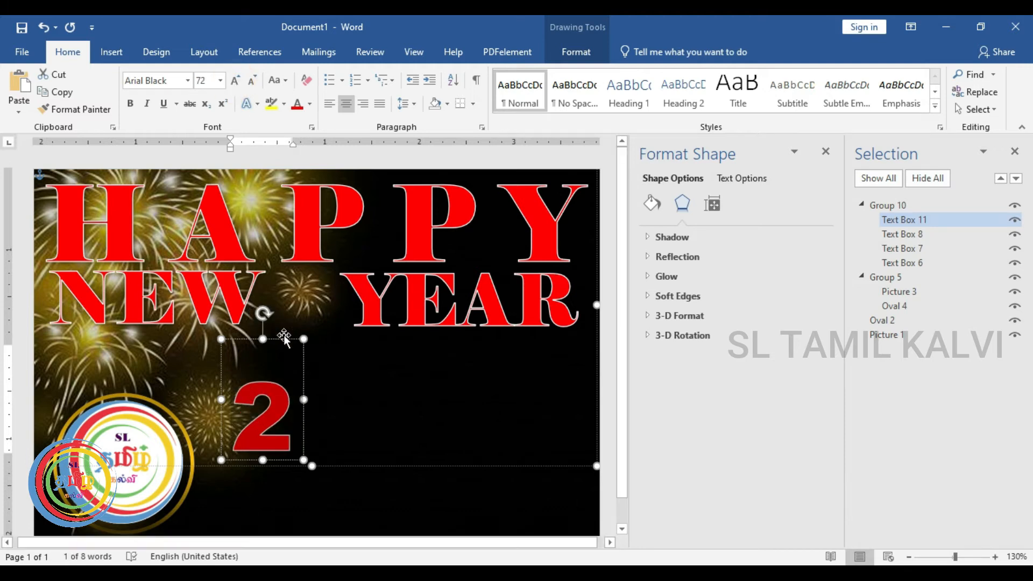
{"action": "left_click_drag", "start_coordinate": [281, 341], "coordinate": [356, 296]}
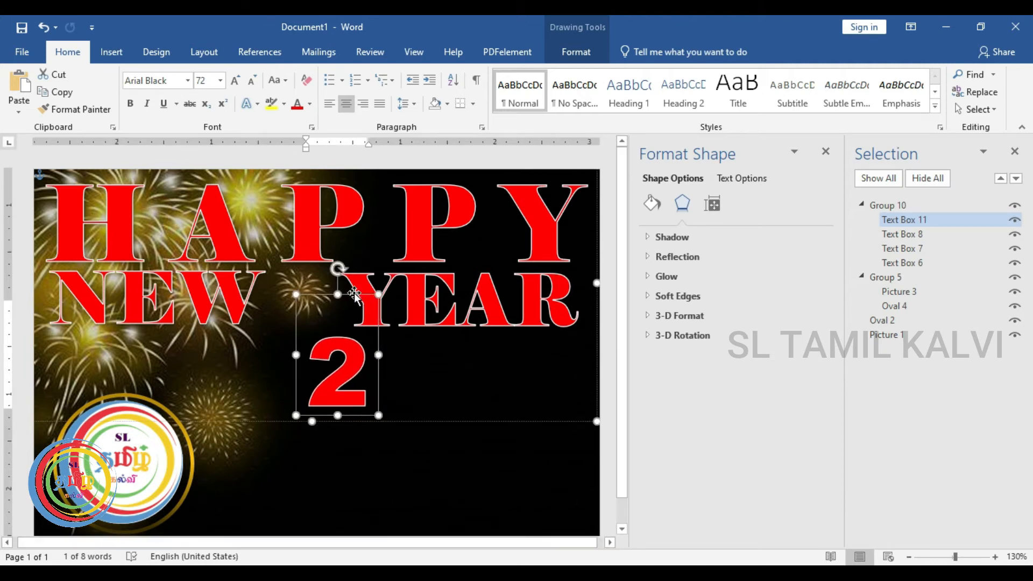
Duplicate the 2 text box, change the copy to 0, and add two more copies of the 2 to spell 2022.
{"action": "left_click_drag", "start_coordinate": [354, 295], "coordinate": [398, 319]}
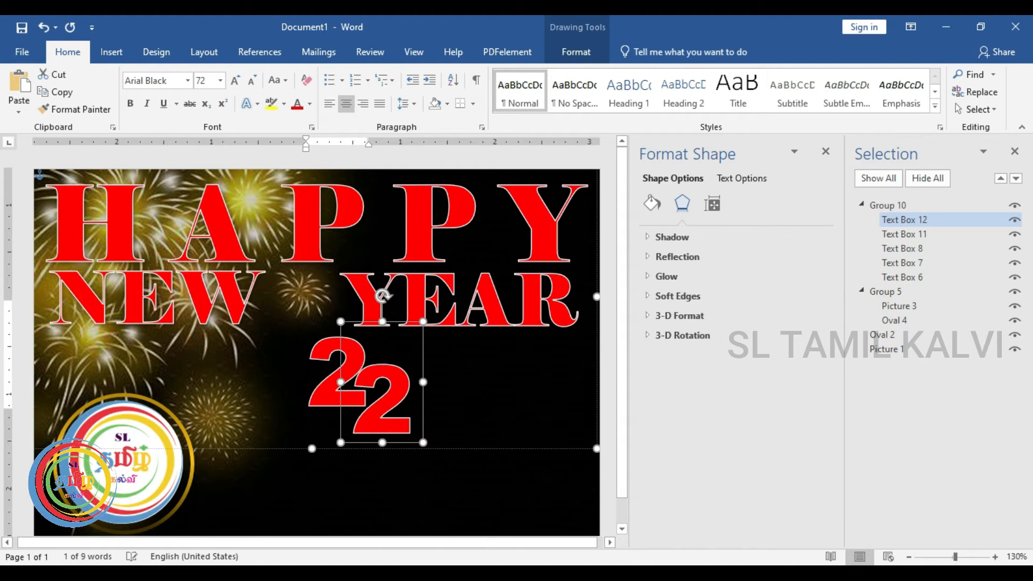
{"action": "double_click", "coordinate": [377, 381]}
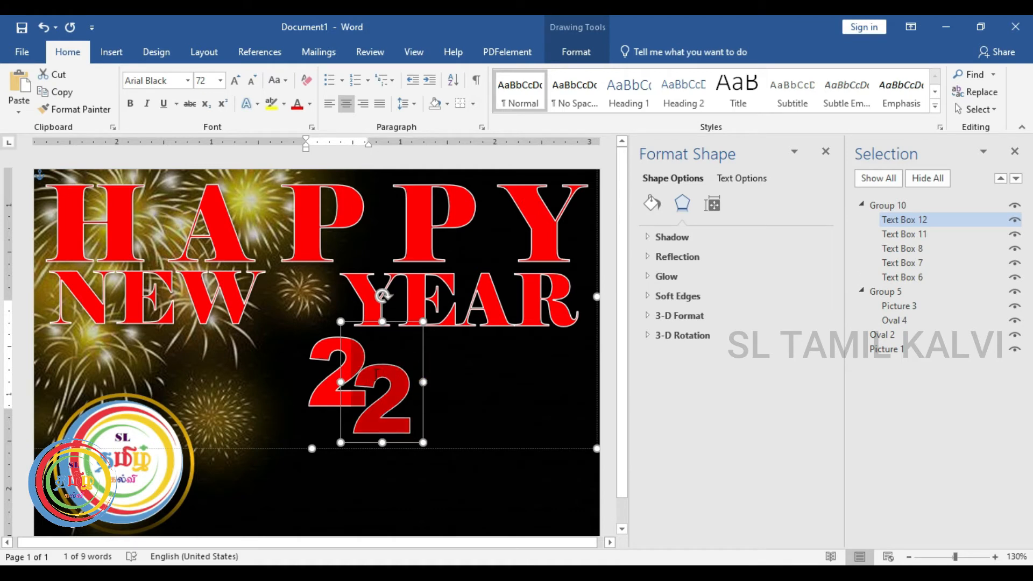
{"action": "type", "text": "0"}
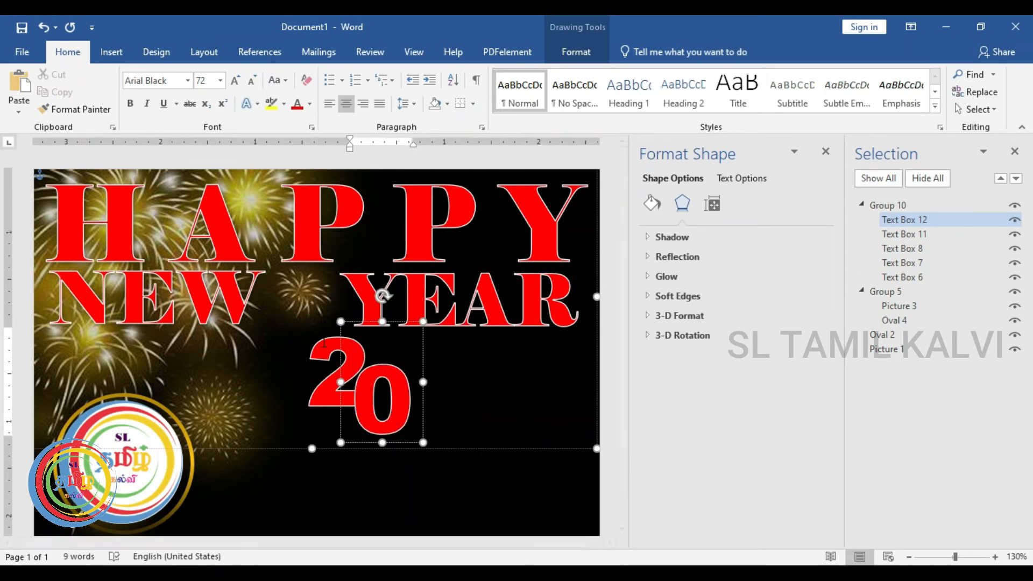
{"action": "left_click", "coordinate": [325, 344]}
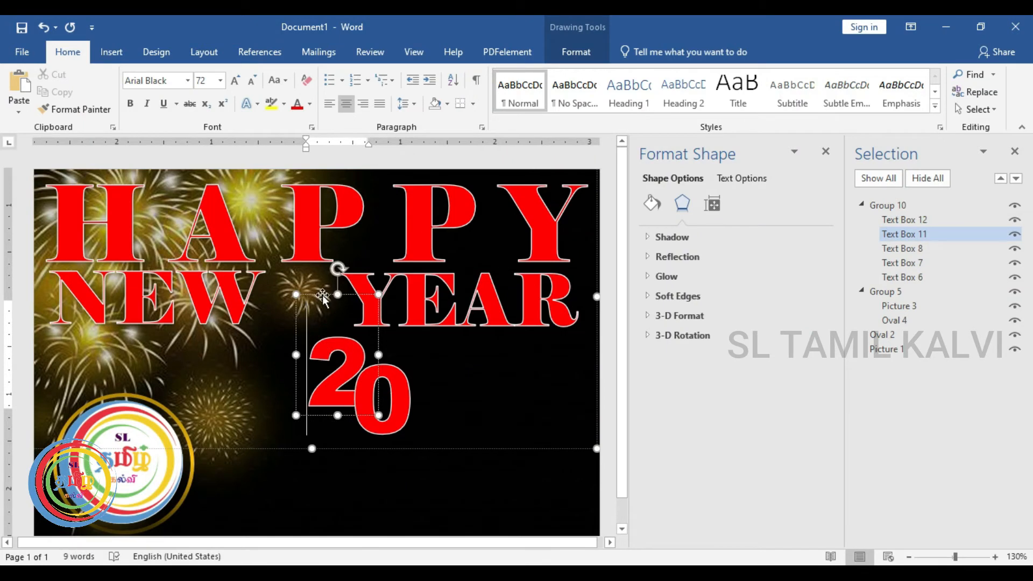
{"action": "left_click_drag", "start_coordinate": [325, 296], "coordinate": [478, 339]}
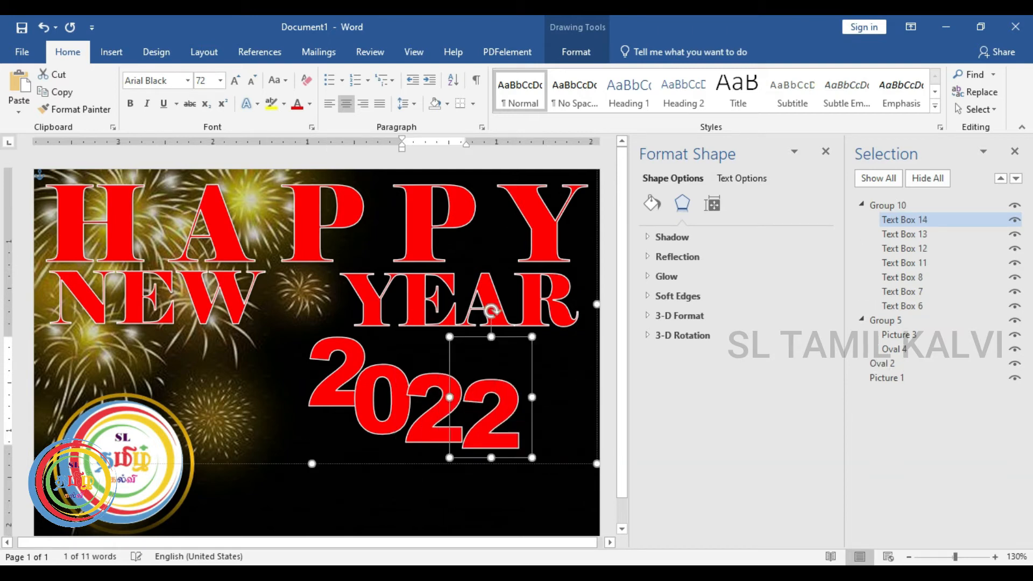
Reposition the 0 and the last two 2s so the digits of 2022 overlap slightly in a descending row.
{"action": "left_click", "coordinate": [380, 372]}
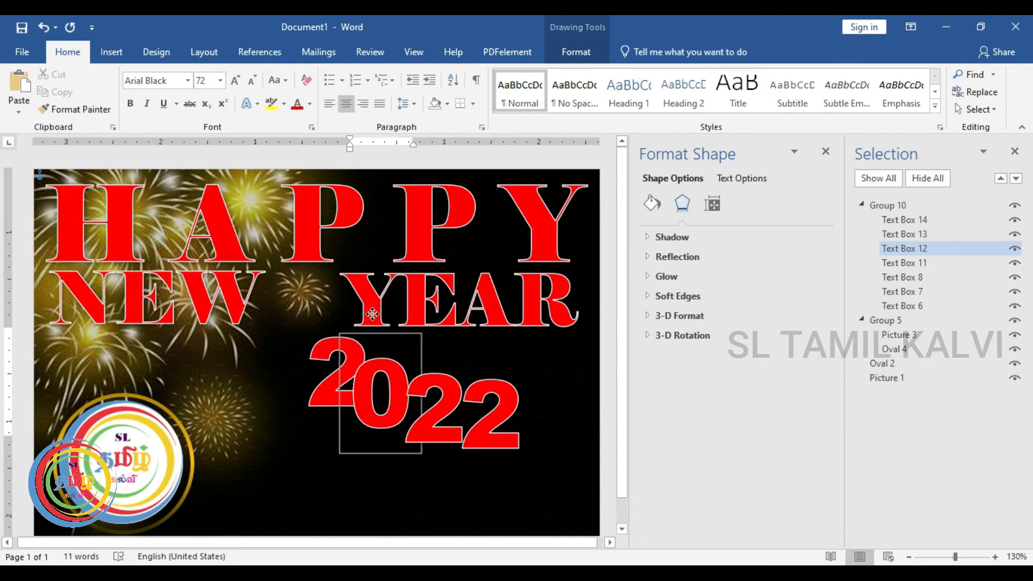
{"action": "left_click", "coordinate": [446, 338]}
{"action": "left_click_drag", "start_coordinate": [447, 332], "coordinate": [487, 332]}
{"action": "left_click", "coordinate": [506, 385]}
{"action": "left_click", "coordinate": [413, 466]}
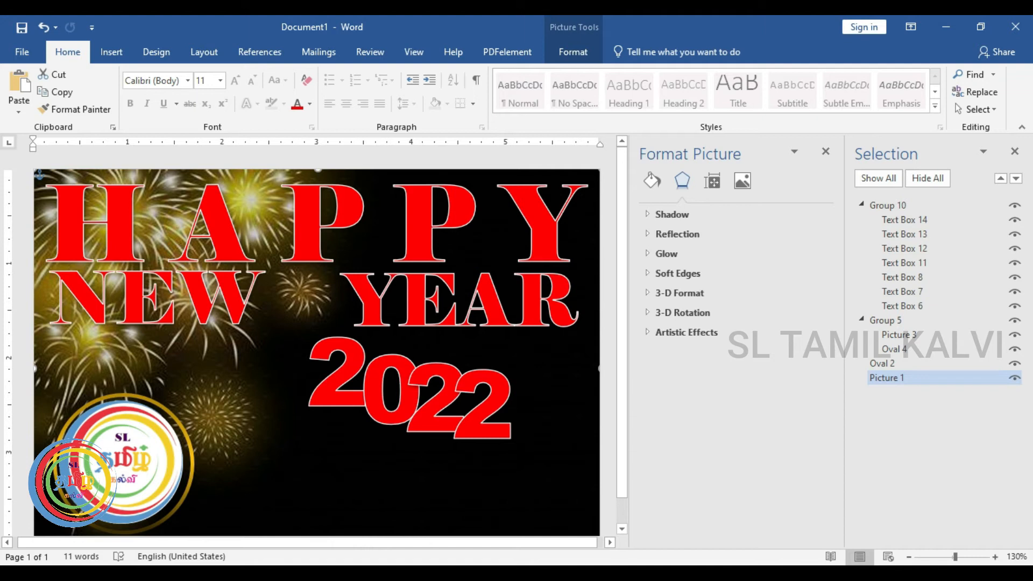
Close the picture formatting and Selection panes to free up the workspace.
{"action": "left_click", "coordinate": [826, 152]}
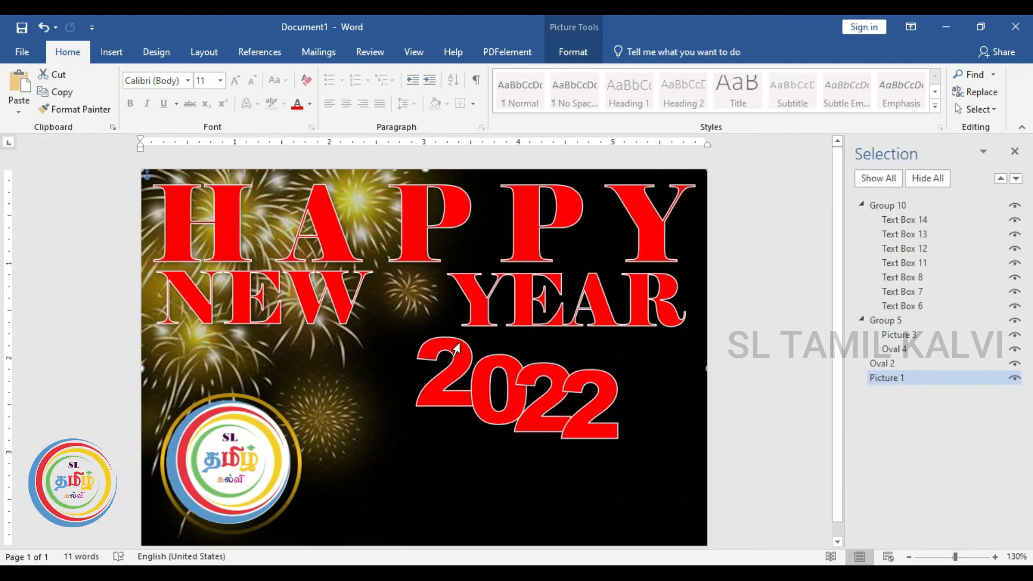
{"action": "scroll", "coordinate": [455, 349], "scroll_direction": "up", "scroll_amount": 6}
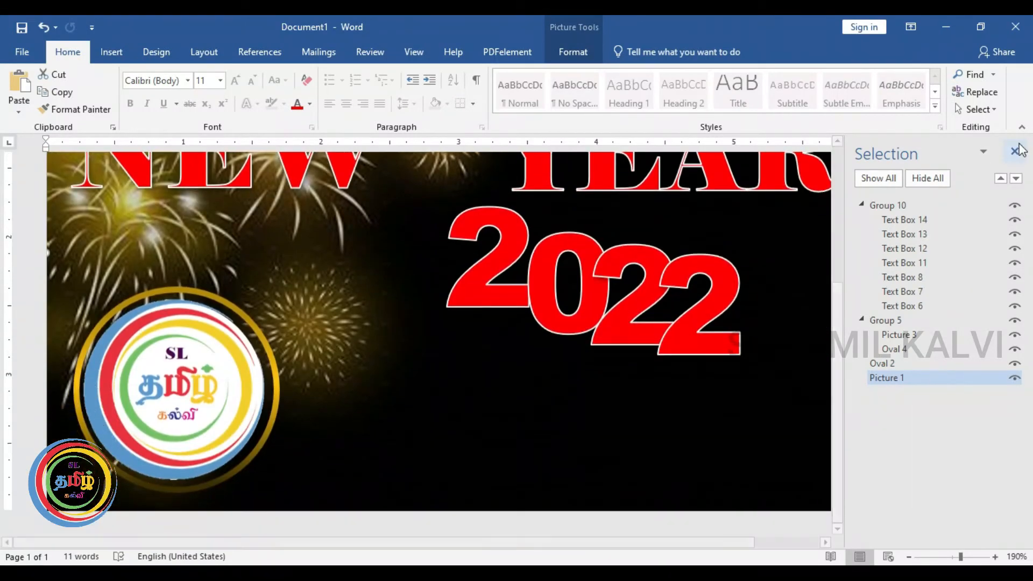
{"action": "left_click", "coordinate": [1015, 152]}
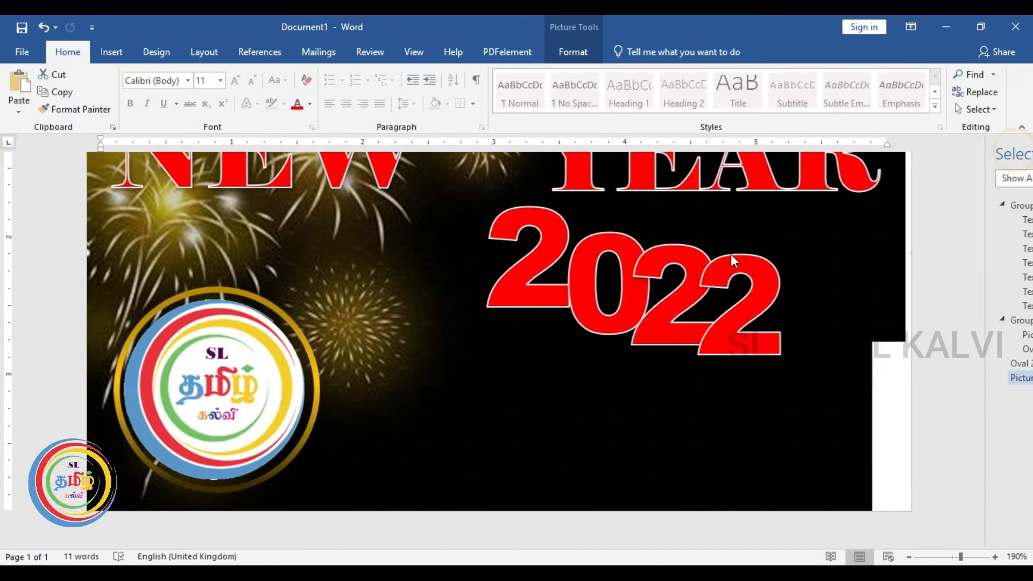
Draw a small oval about 0.1" wide and 0.08" high and position it on the top curve of the first 2.
{"action": "scroll", "coordinate": [768, 299], "scroll_direction": "up", "scroll_amount": 2}
{"action": "scroll", "coordinate": [767, 299], "scroll_direction": "up", "scroll_amount": 1}
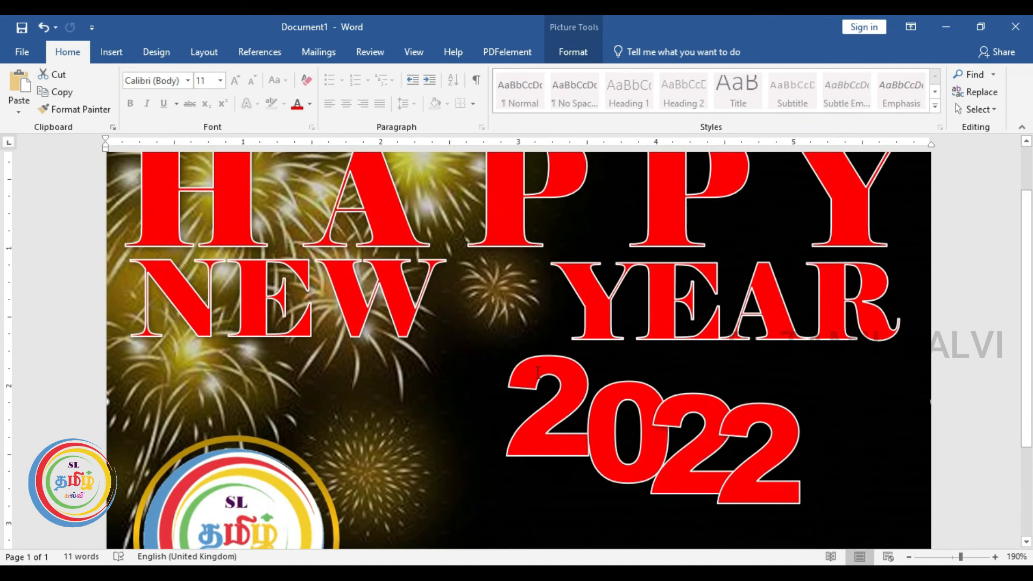
{"action": "scroll", "coordinate": [573, 366], "scroll_direction": "up", "scroll_amount": 3}
{"action": "scroll", "coordinate": [623, 320], "scroll_direction": "down", "scroll_amount": 3}
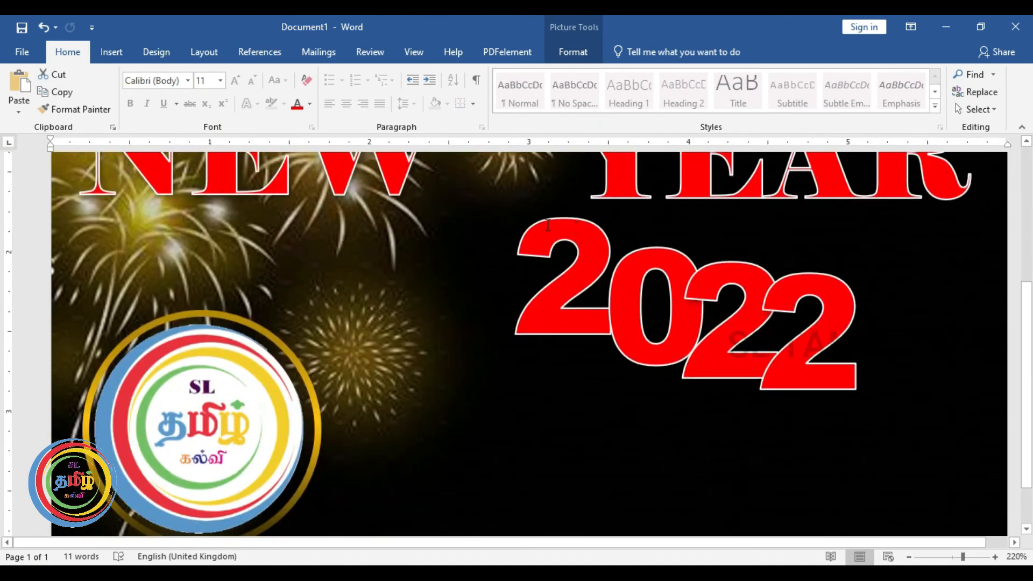
{"action": "left_click", "coordinate": [110, 52]}
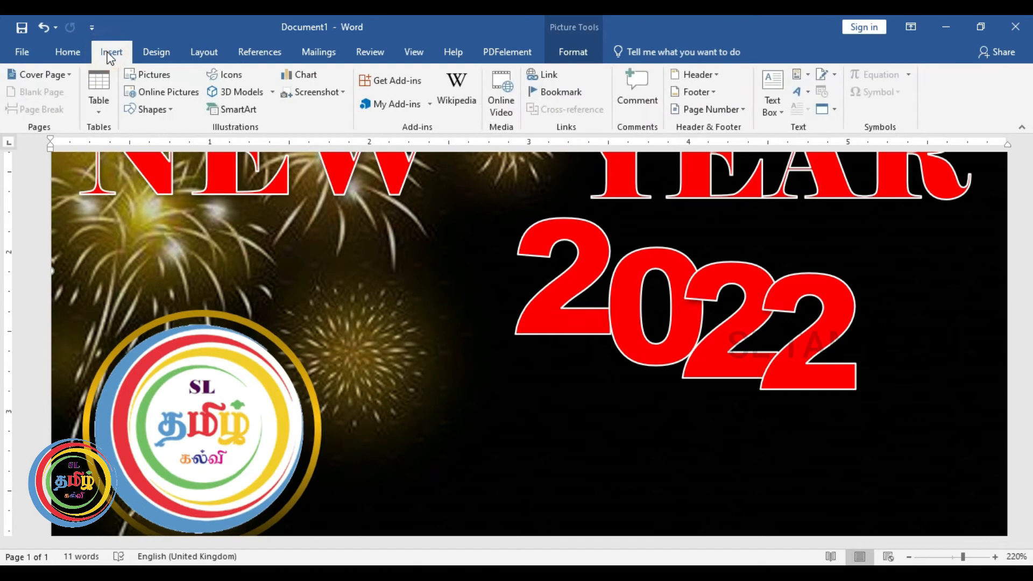
{"action": "left_click", "coordinate": [148, 110]}
{"action": "left_click", "coordinate": [191, 144]}
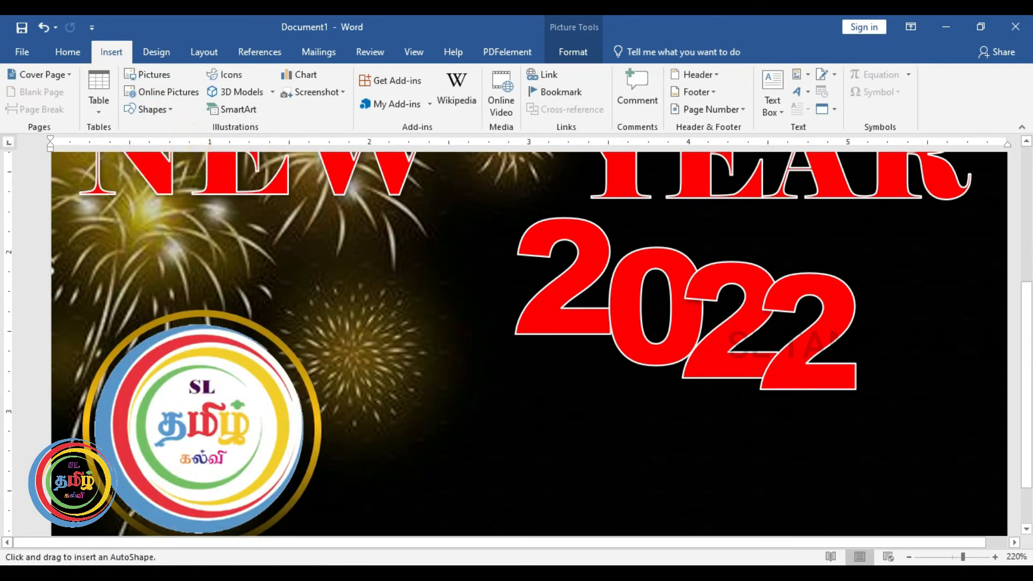
{"action": "left_click_drag", "start_coordinate": [555, 222], "coordinate": [571, 233]}
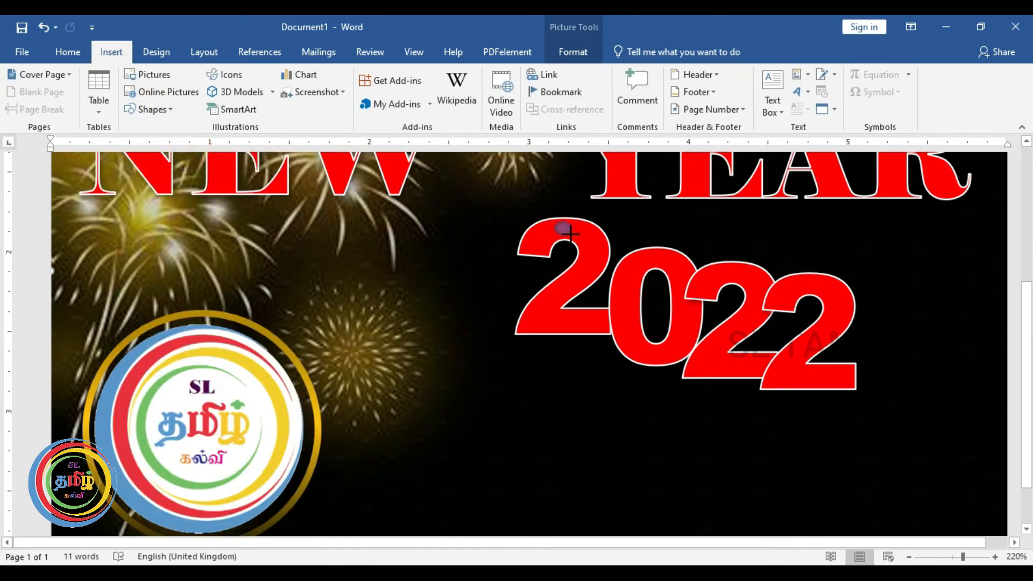
{"action": "scroll", "coordinate": [579, 245], "scroll_direction": "up", "scroll_amount": 6, "text": "ctrl"}
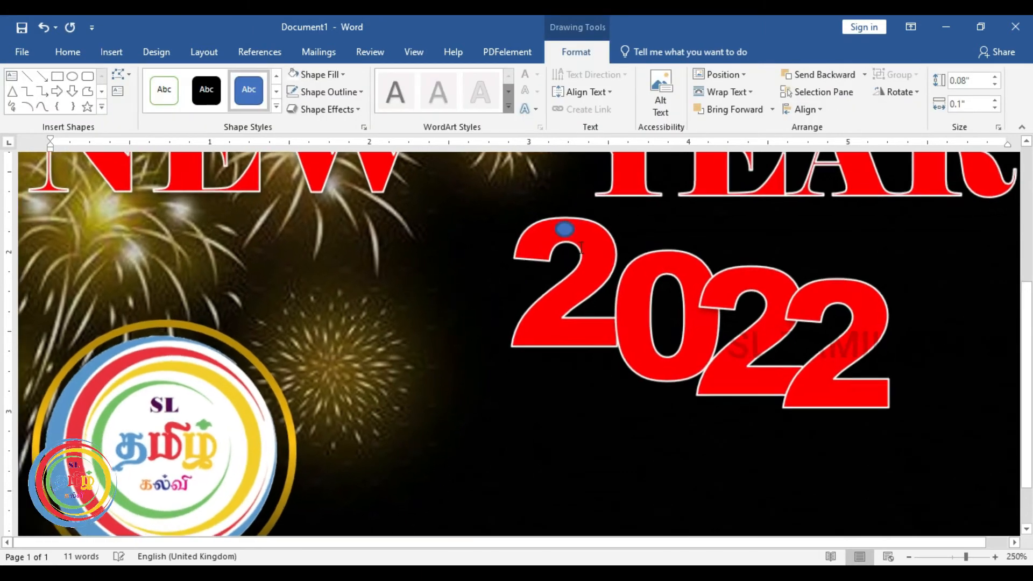
{"action": "scroll", "coordinate": [581, 247], "scroll_direction": "up", "scroll_amount": 7, "text": "ctrl"}
{"action": "left_click", "coordinate": [569, 233]}
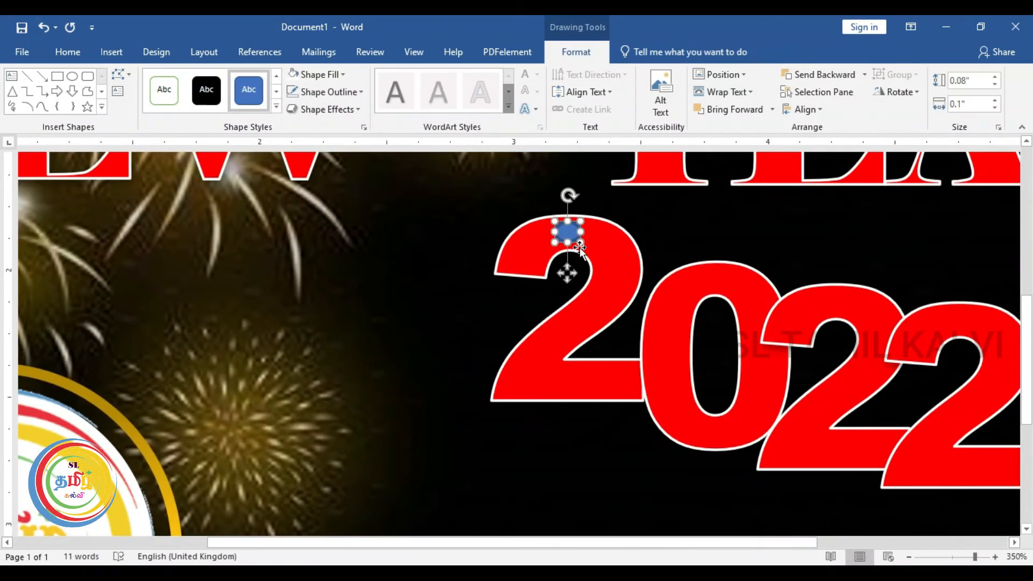
{"action": "left_click_drag", "start_coordinate": [566, 235], "coordinate": [571, 231]}
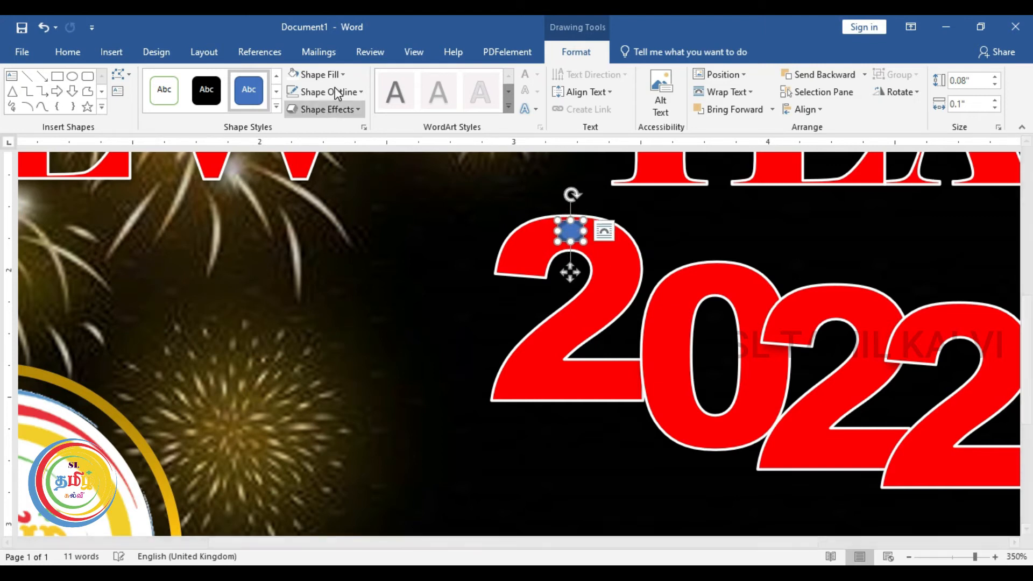
Fill the small oval on the first 2 with black and remove its outline.
{"action": "left_click", "coordinate": [340, 75]}
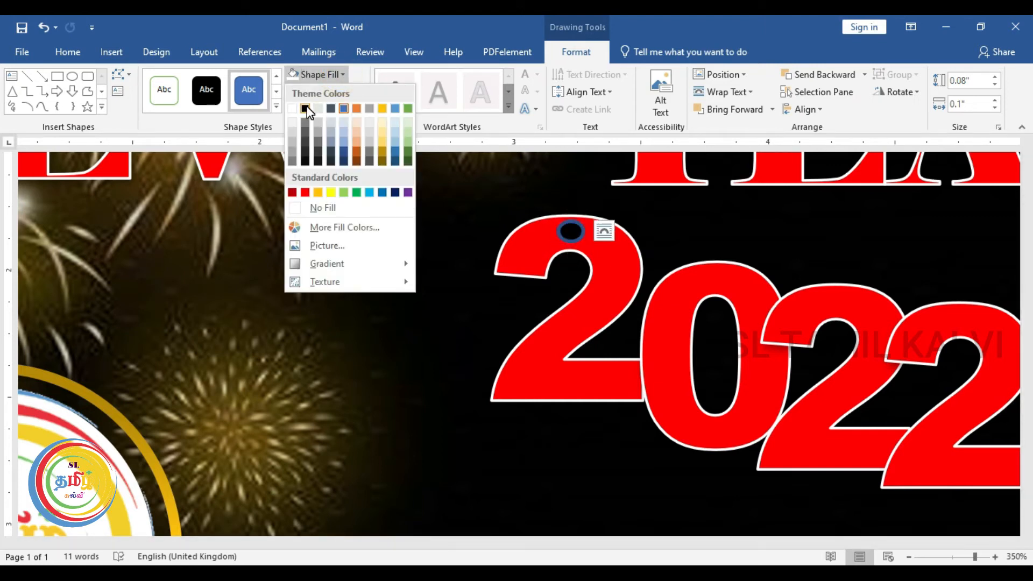
{"action": "left_click", "coordinate": [305, 110]}
{"action": "left_click", "coordinate": [360, 92]}
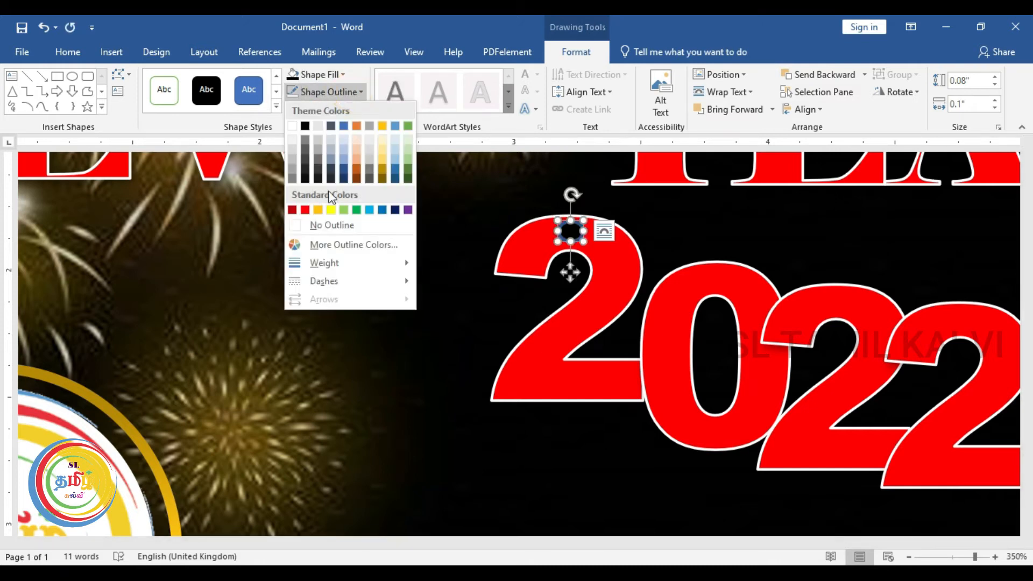
{"action": "left_click", "coordinate": [307, 225]}
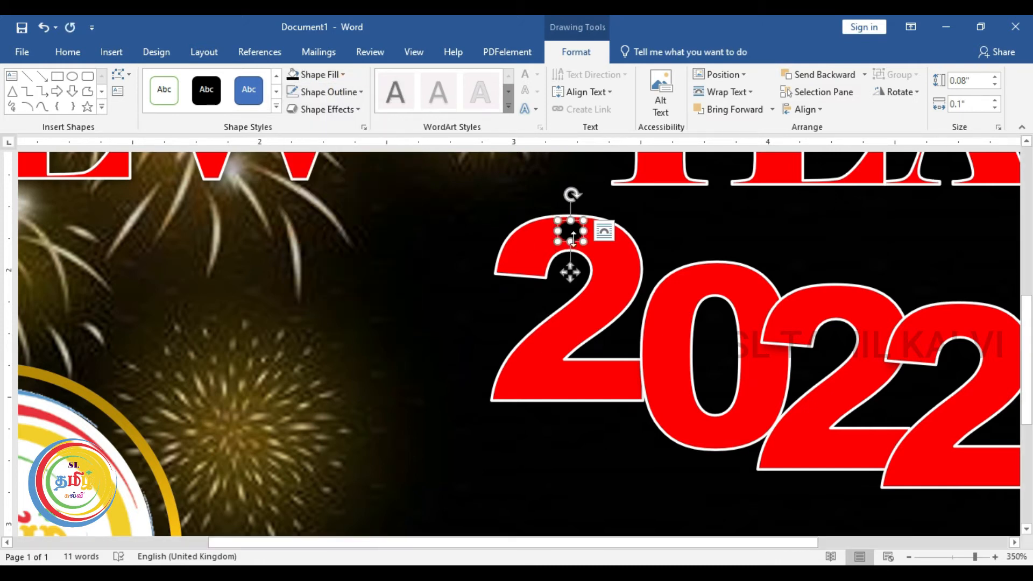
Copy the black oval onto the top curve of the 0 and of each of the other two 2s.
{"action": "left_click_drag", "start_coordinate": [574, 234], "coordinate": [817, 298], "text": "ctrl"}
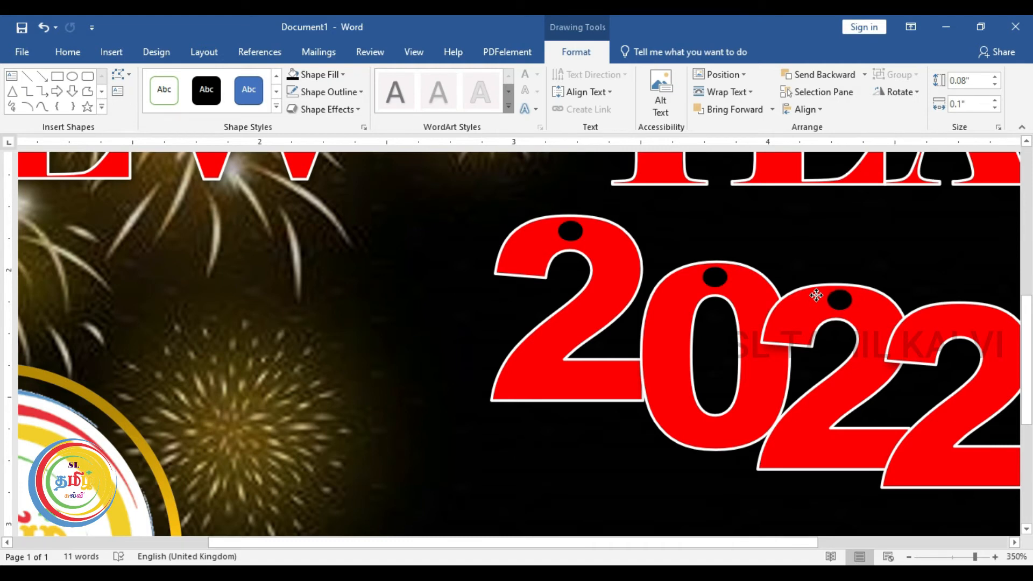
{"action": "left_click_drag", "start_coordinate": [817, 295], "coordinate": [817, 296], "text": "ctrl"}
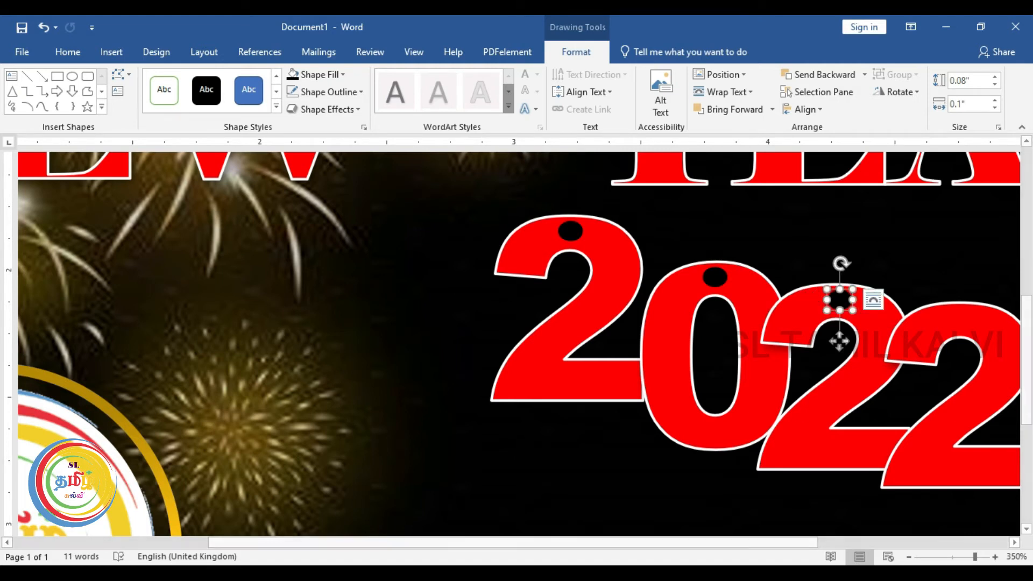
{"action": "left_click_drag", "start_coordinate": [632, 547], "coordinate": [747, 546]}
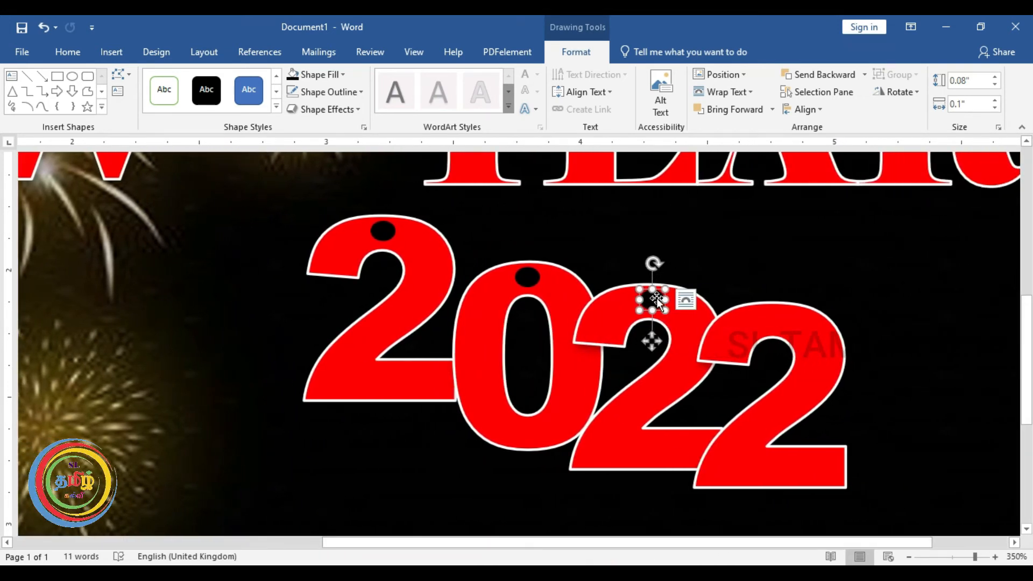
{"action": "left_click_drag", "start_coordinate": [652, 300], "coordinate": [777, 315], "text": "ctrl"}
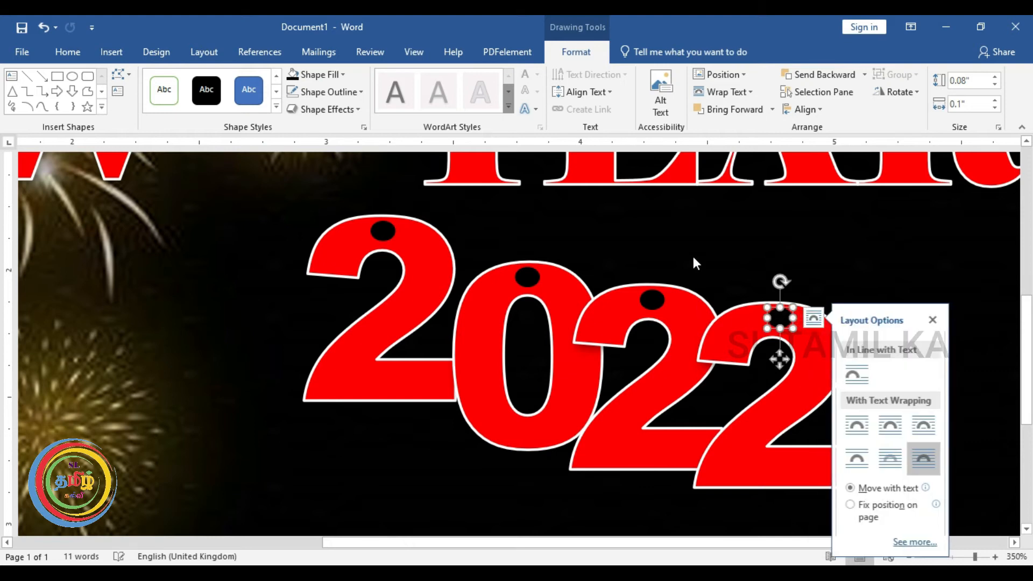
Draw a vertical straight line about 1.82" long from the card's top edge down to the first 2.
{"action": "scroll", "coordinate": [693, 261], "scroll_direction": "up", "scroll_amount": 2}
{"action": "scroll", "coordinate": [693, 262], "scroll_direction": "down", "scroll_amount": 2}
{"action": "scroll", "coordinate": [661, 307], "scroll_direction": "down", "scroll_amount": 15}
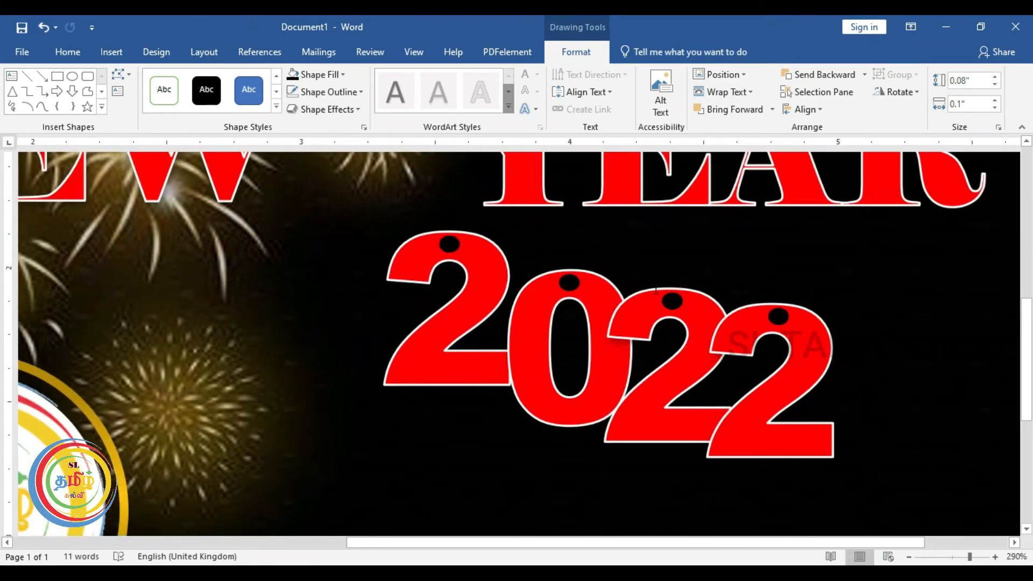
{"action": "scroll", "coordinate": [661, 307], "scroll_direction": "down", "scroll_amount": 6}
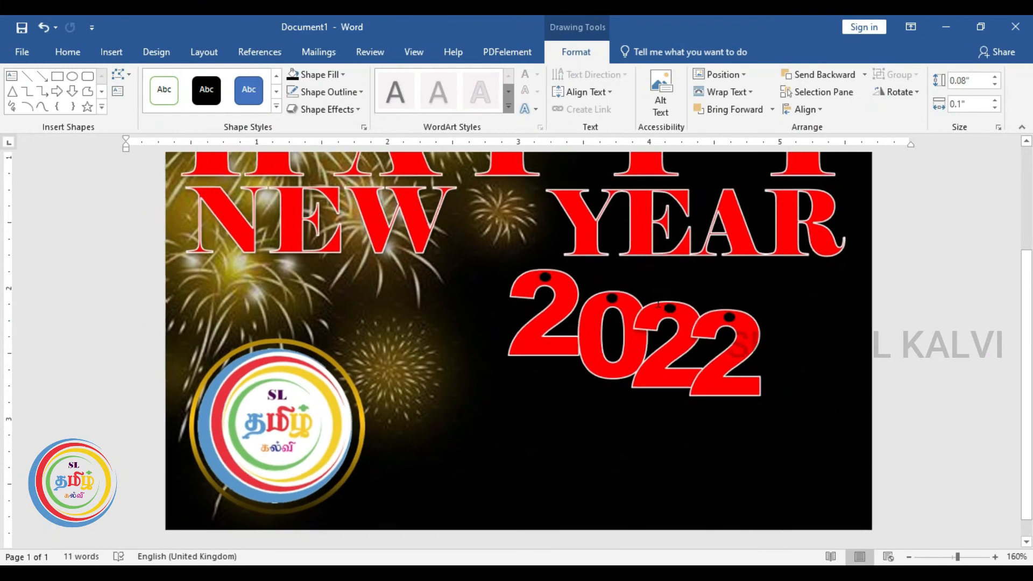
{"action": "scroll", "coordinate": [653, 308], "scroll_direction": "down", "scroll_amount": 2}
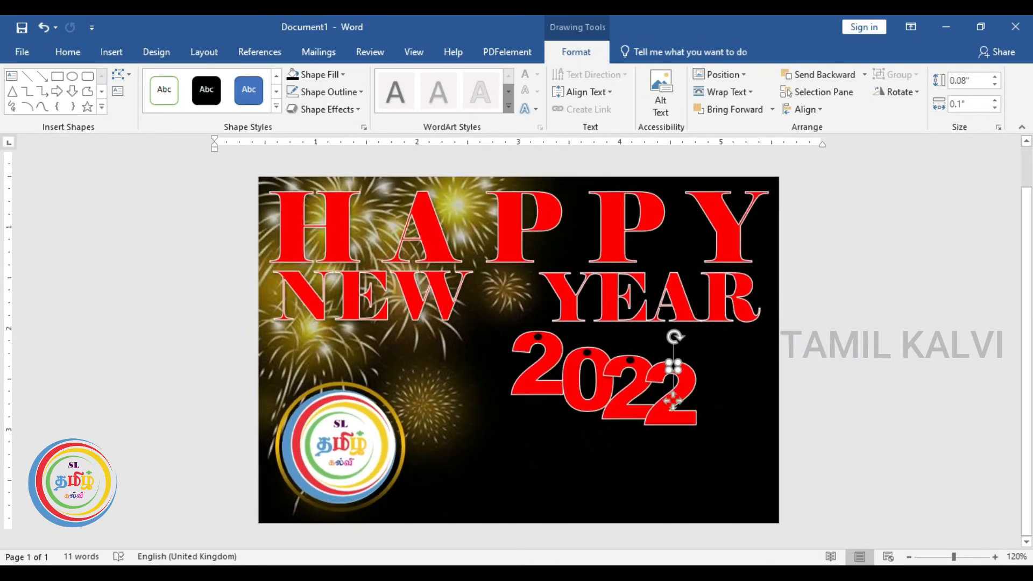
{"action": "scroll", "coordinate": [650, 314], "scroll_direction": "up", "scroll_amount": 2}
{"action": "left_click", "coordinate": [699, 366]}
{"action": "scroll", "coordinate": [699, 366], "scroll_direction": "up", "scroll_amount": 3}
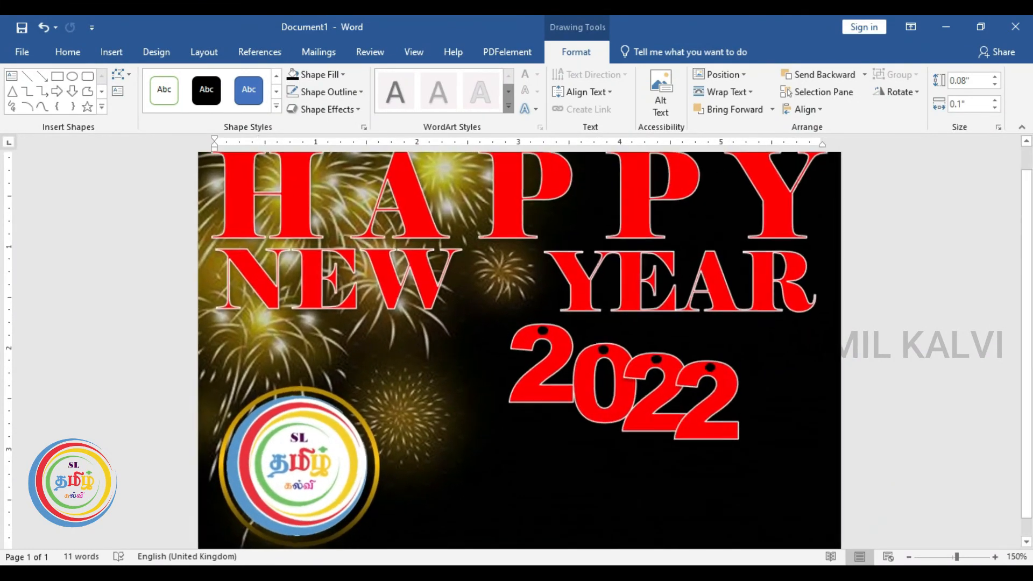
{"action": "scroll", "coordinate": [1025, 322], "scroll_direction": "up", "scroll_amount": 2}
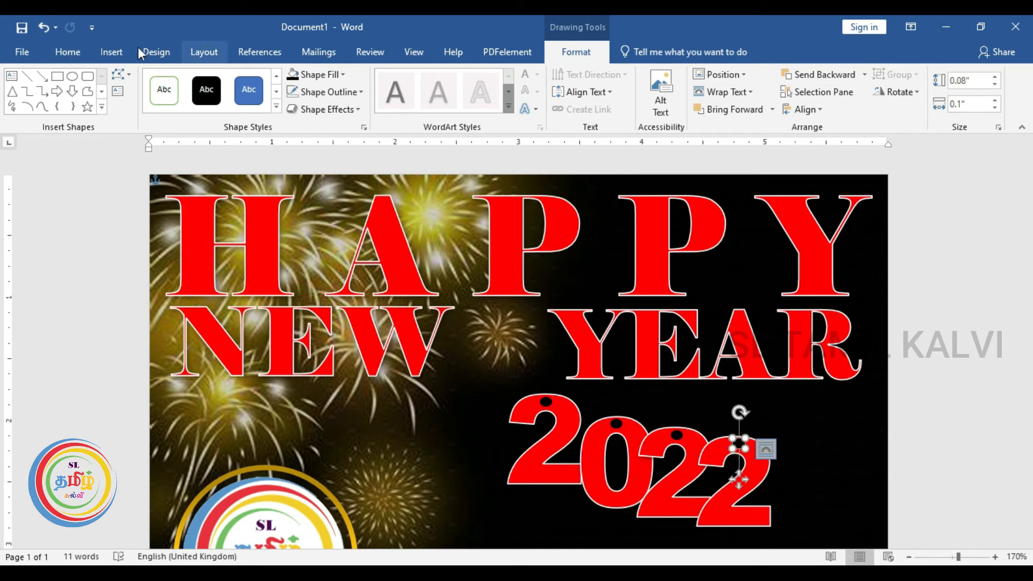
{"action": "left_click", "coordinate": [110, 47]}
{"action": "left_click", "coordinate": [156, 108]}
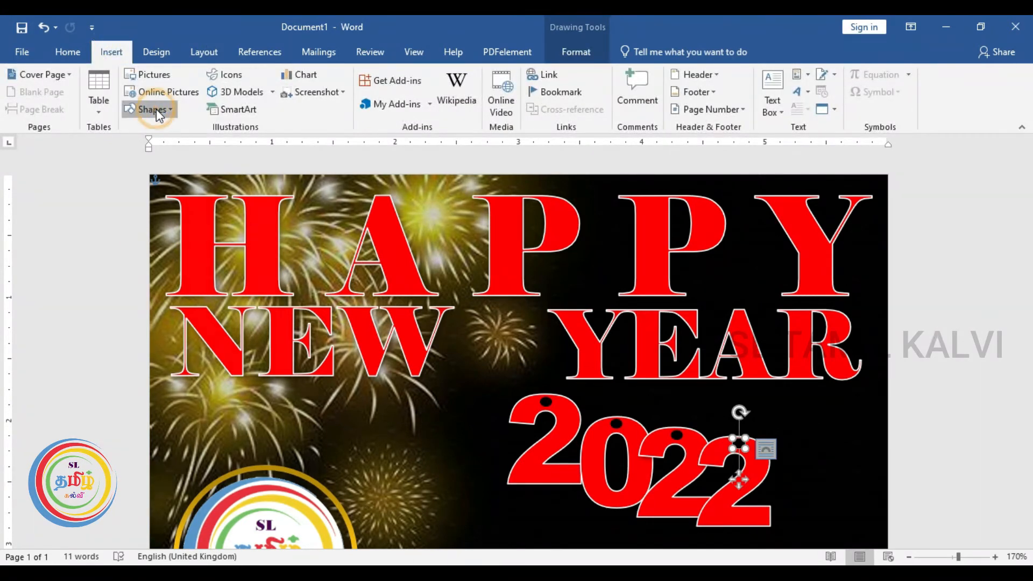
{"action": "left_click", "coordinate": [146, 144]}
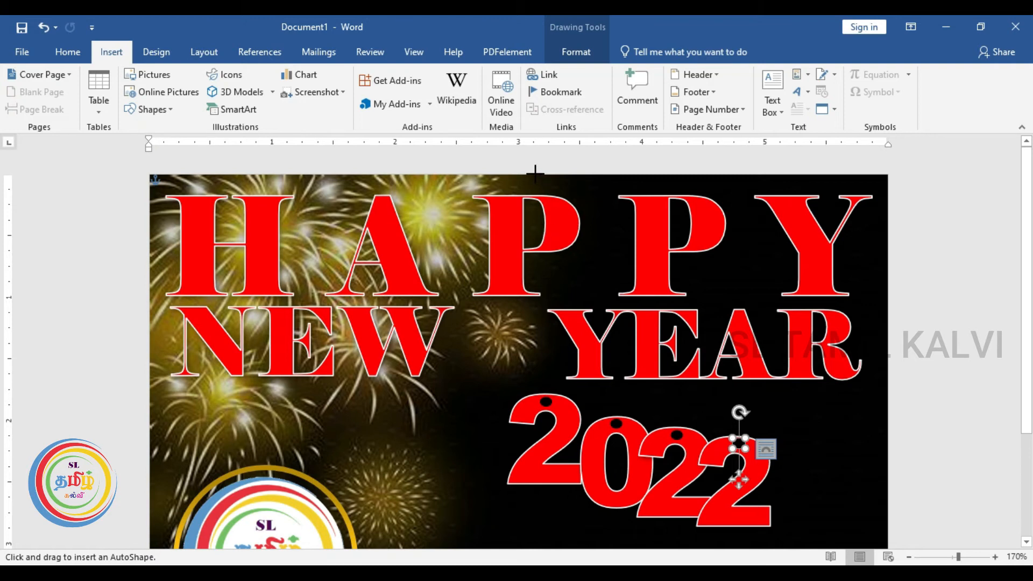
{"action": "left_click_drag", "start_coordinate": [535, 173], "coordinate": [536, 339]}
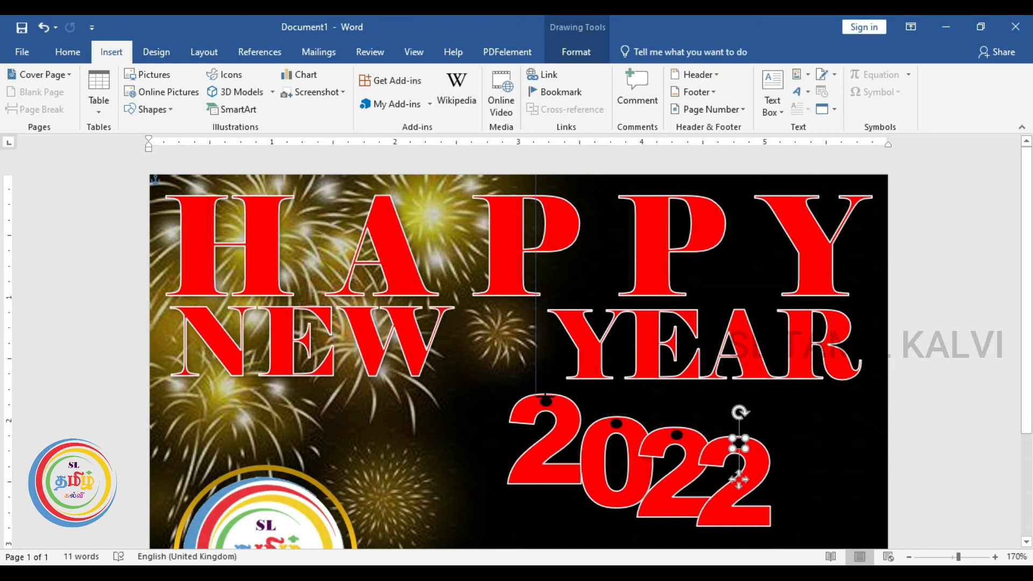
{"action": "left_click", "coordinate": [537, 297]}
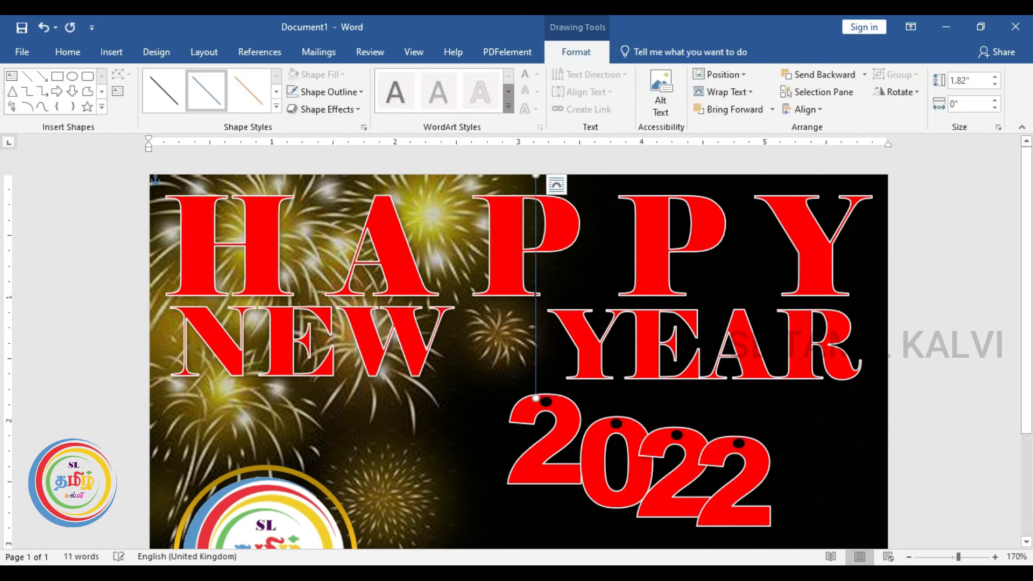
Format the vertical line as a solid red line 3.5 pt wide.
{"action": "left_click", "coordinate": [365, 127]}
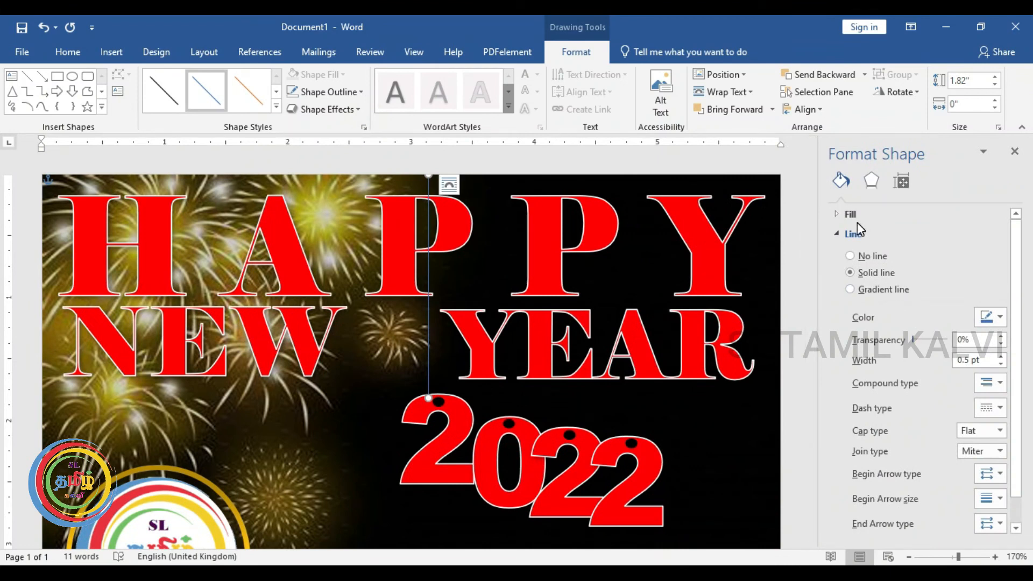
{"action": "left_click", "coordinate": [1001, 356]}
{"action": "left_click", "coordinate": [1001, 356]}
{"action": "left_click", "coordinate": [1001, 357]}
{"action": "left_click", "coordinate": [1001, 356]}
{"action": "left_click", "coordinate": [1001, 357]}
{"action": "left_click", "coordinate": [1001, 356]}
{"action": "left_click", "coordinate": [1000, 356]}
{"action": "left_click", "coordinate": [1001, 356]}
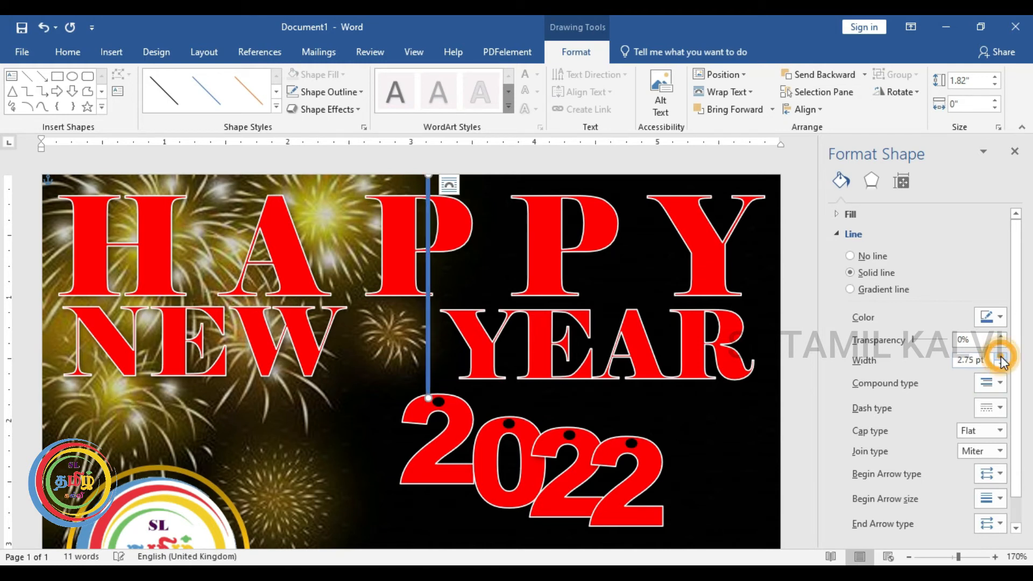
{"action": "left_click", "coordinate": [1001, 357]}
{"action": "left_click", "coordinate": [1000, 356]}
{"action": "left_click", "coordinate": [1000, 356]}
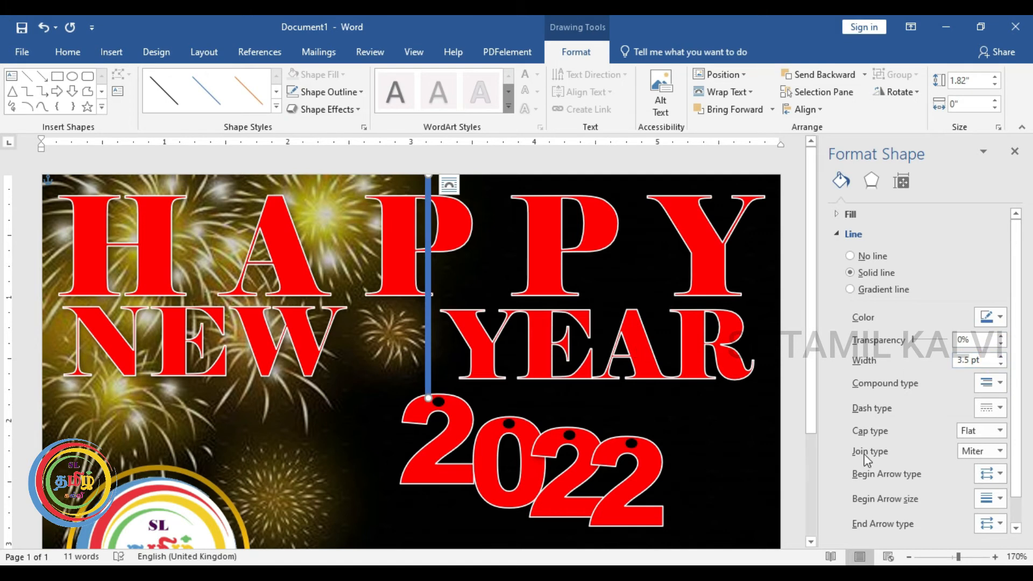
{"action": "left_click", "coordinate": [999, 317]}
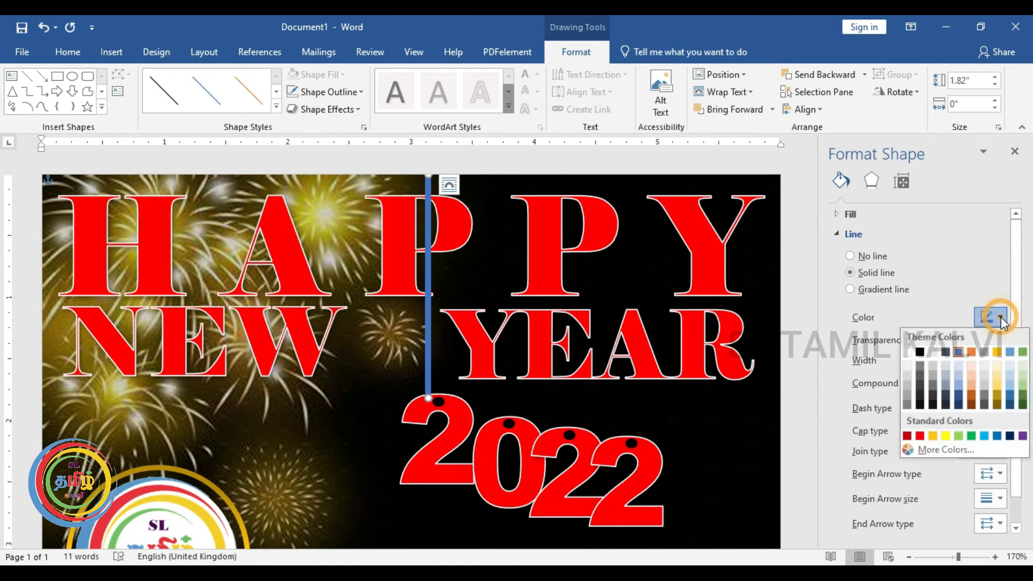
{"action": "left_click", "coordinate": [920, 435]}
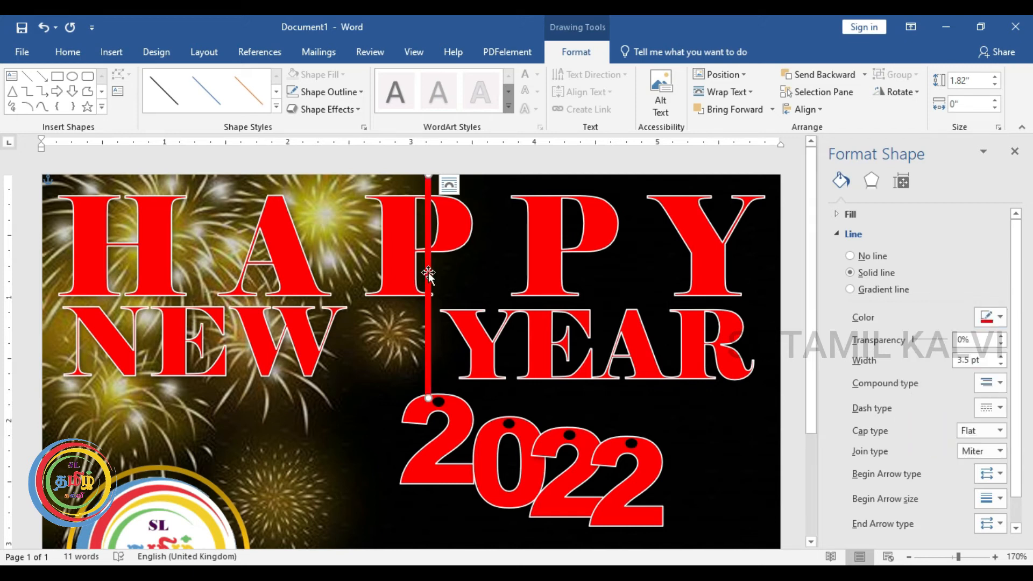
Align the red line with the first 2's black oval and place copies above the ovals of the other three digits.
{"action": "left_click_drag", "start_coordinate": [428, 273], "coordinate": [438, 276]}
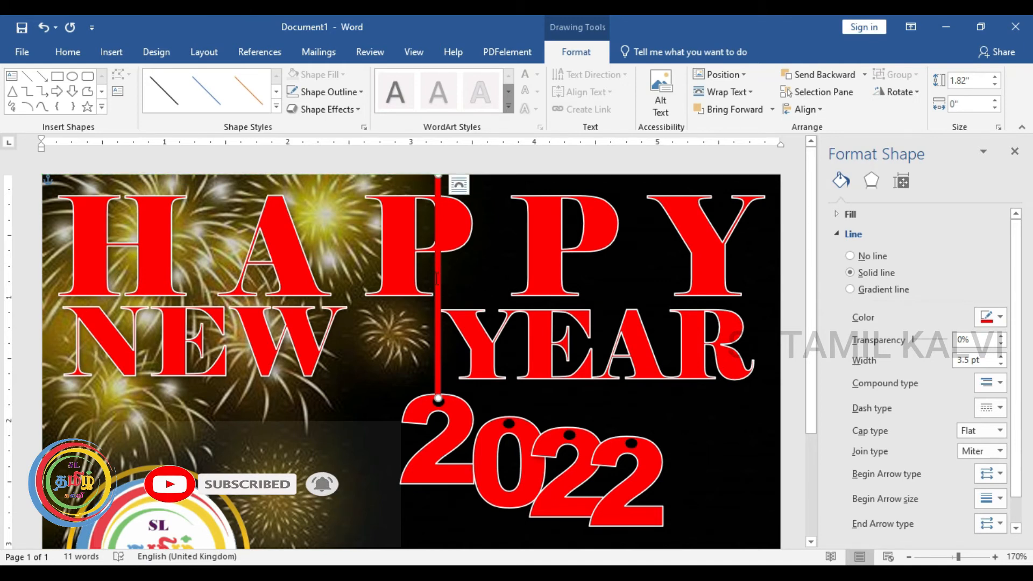
{"action": "left_click_drag", "start_coordinate": [438, 279], "coordinate": [489, 303]}
{"action": "left_click_drag", "start_coordinate": [501, 305], "coordinate": [622, 284]}
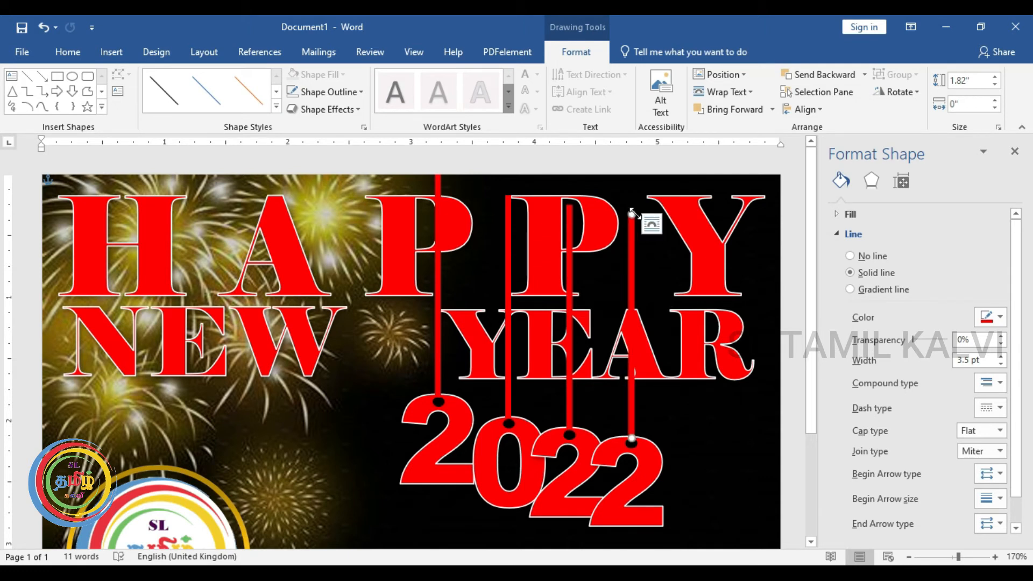
Extend the upper ends of the three copied red lines to the card's top edge.
{"action": "left_click_drag", "start_coordinate": [630, 214], "coordinate": [630, 174]}
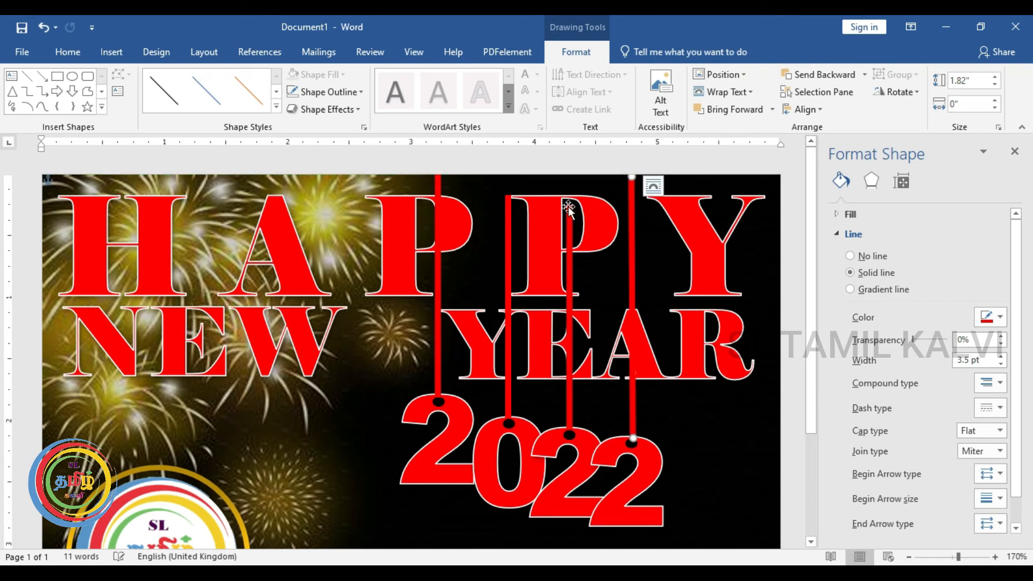
{"action": "left_click", "coordinate": [567, 207]}
{"action": "left_click_drag", "start_coordinate": [569, 204], "coordinate": [570, 174]}
{"action": "left_click_drag", "start_coordinate": [509, 195], "coordinate": [508, 165]}
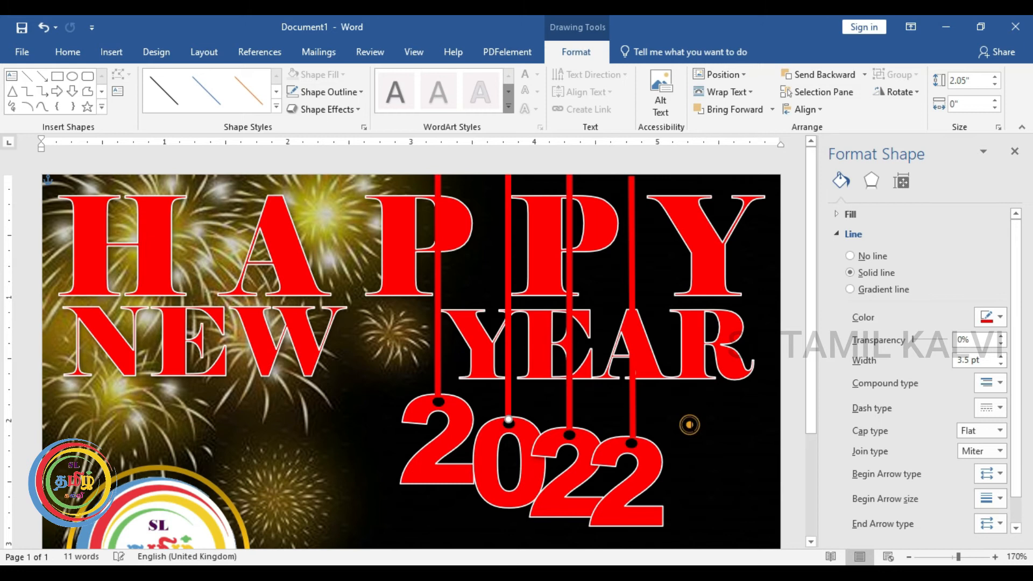
Nudge the red line above the last 2 so it centers on that digit's black oval.
{"action": "left_click", "coordinate": [683, 426]}
{"action": "scroll", "coordinate": [651, 422], "scroll_direction": "up", "scroll_amount": 11}
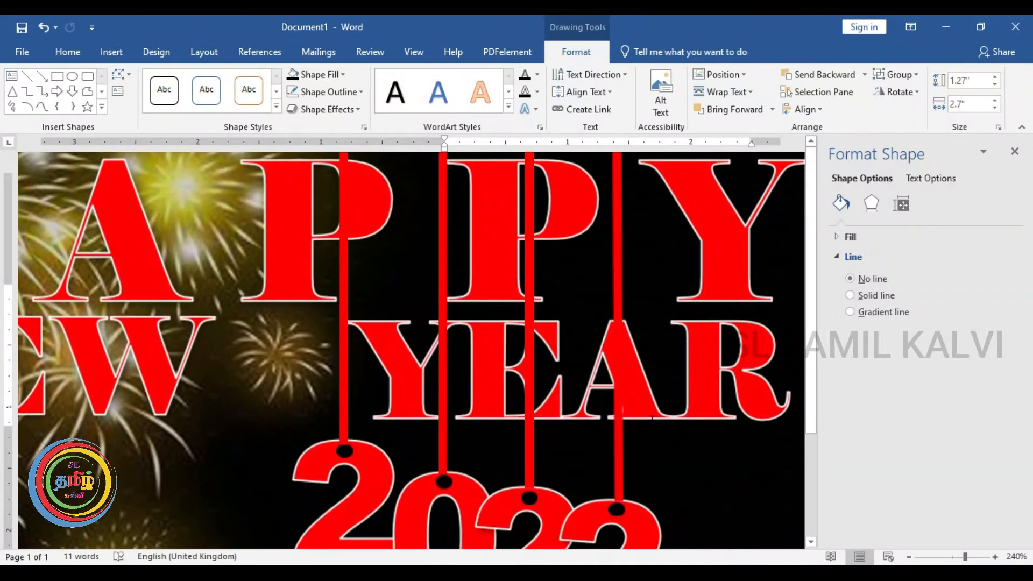
{"action": "scroll", "coordinate": [651, 423], "scroll_direction": "down", "scroll_amount": 5}
{"action": "scroll", "coordinate": [650, 422], "scroll_direction": "up", "scroll_amount": 3}
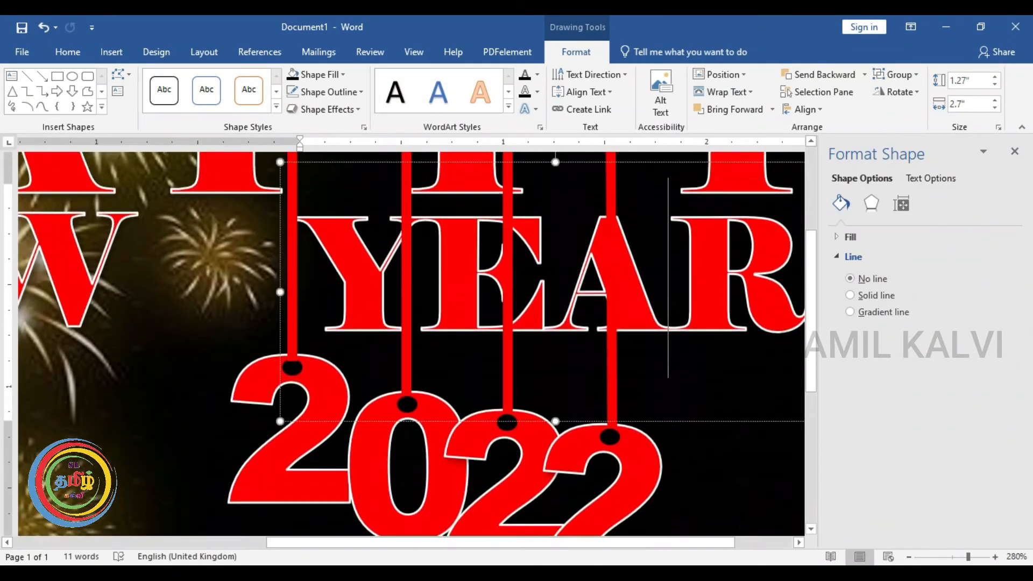
{"action": "left_click", "coordinate": [613, 388]}
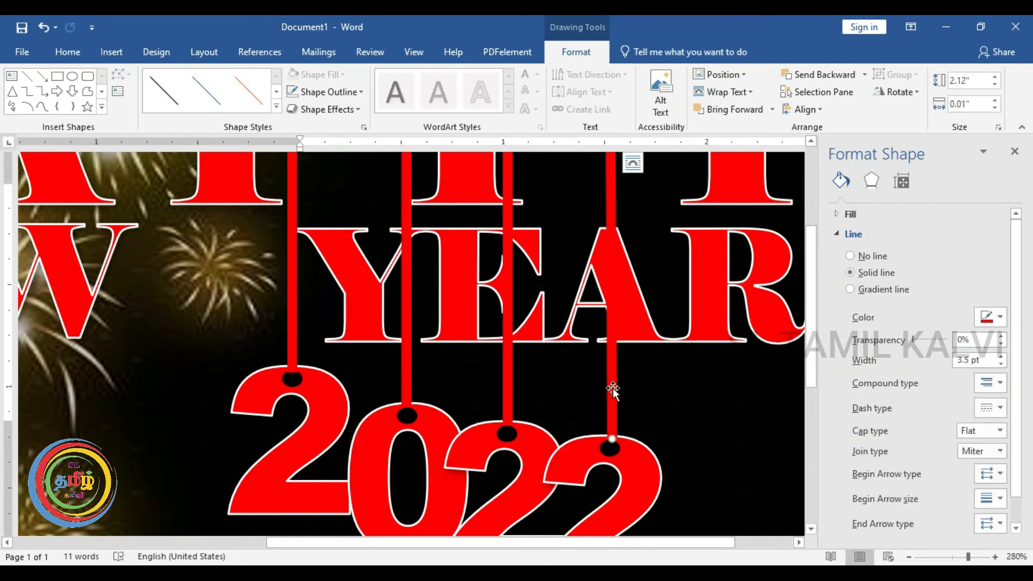
{"action": "left_click_drag", "start_coordinate": [613, 389], "coordinate": [609, 388]}
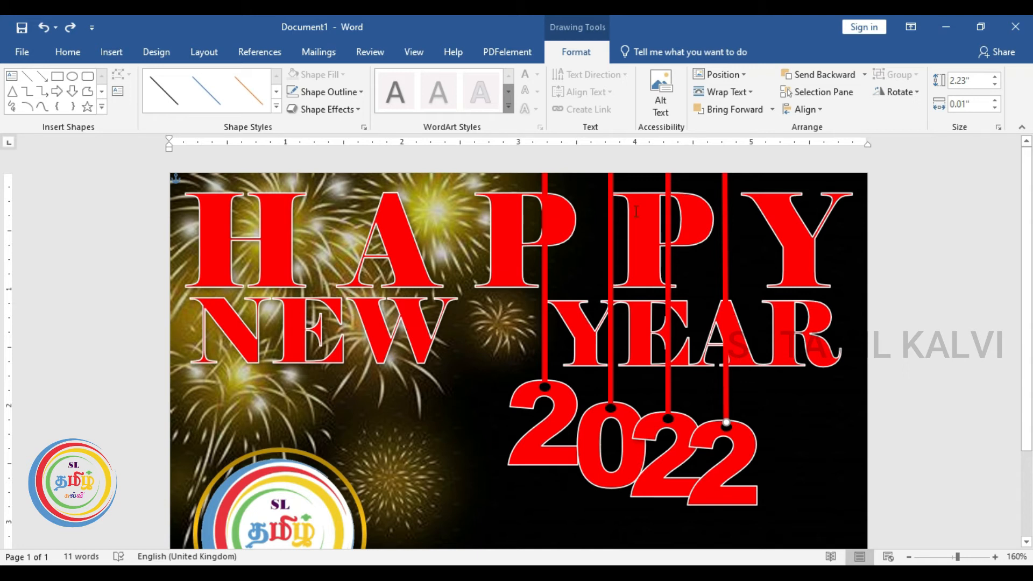
Select all four red hanging lines together and send them behind the HAPPY NEW YEAR lettering and the 2022 digits.
{"action": "left_click", "coordinate": [81, 51]}
{"action": "left_click", "coordinate": [978, 109]}
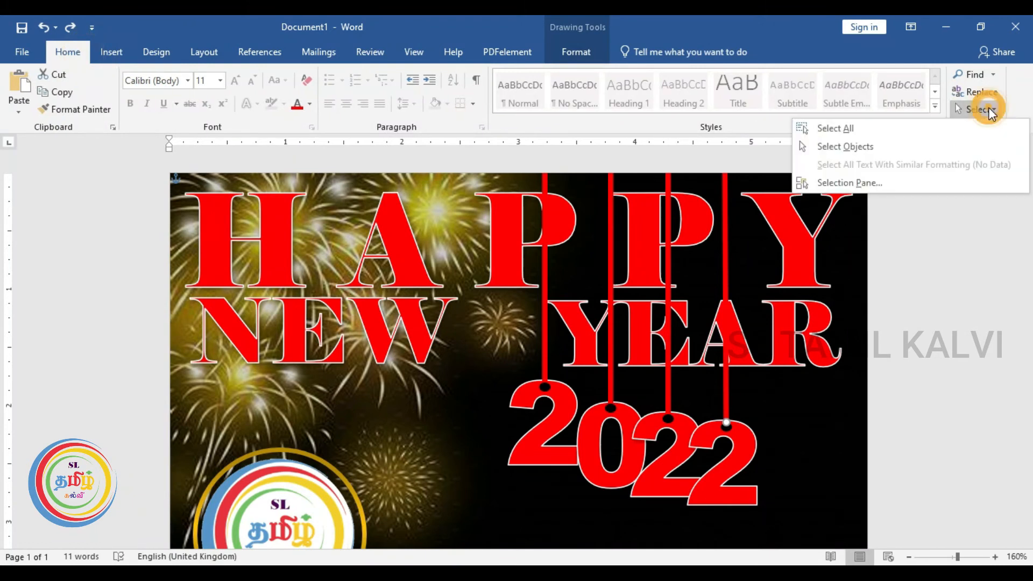
{"action": "left_click", "coordinate": [850, 183]}
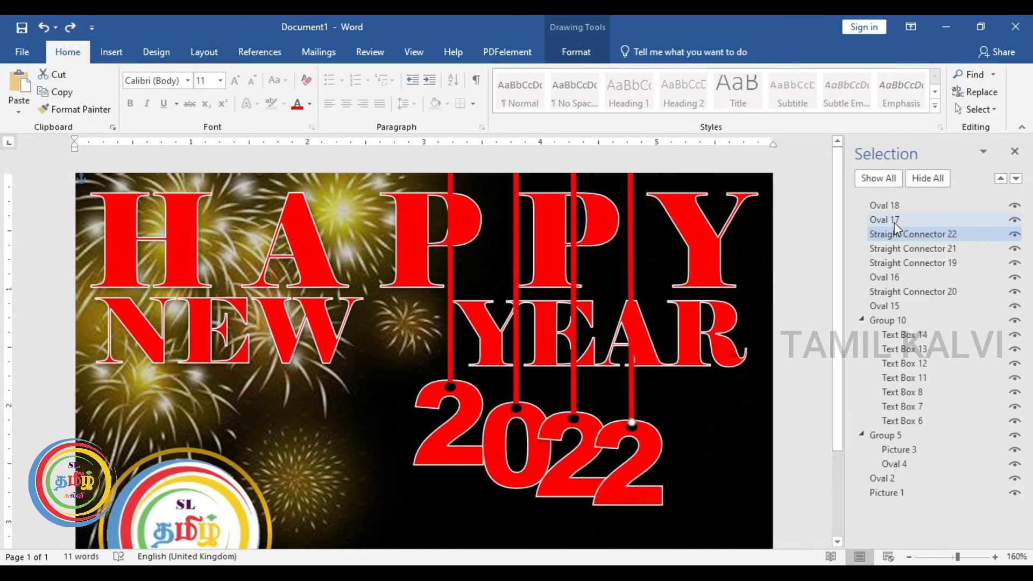
{"action": "left_click", "coordinate": [908, 264]}
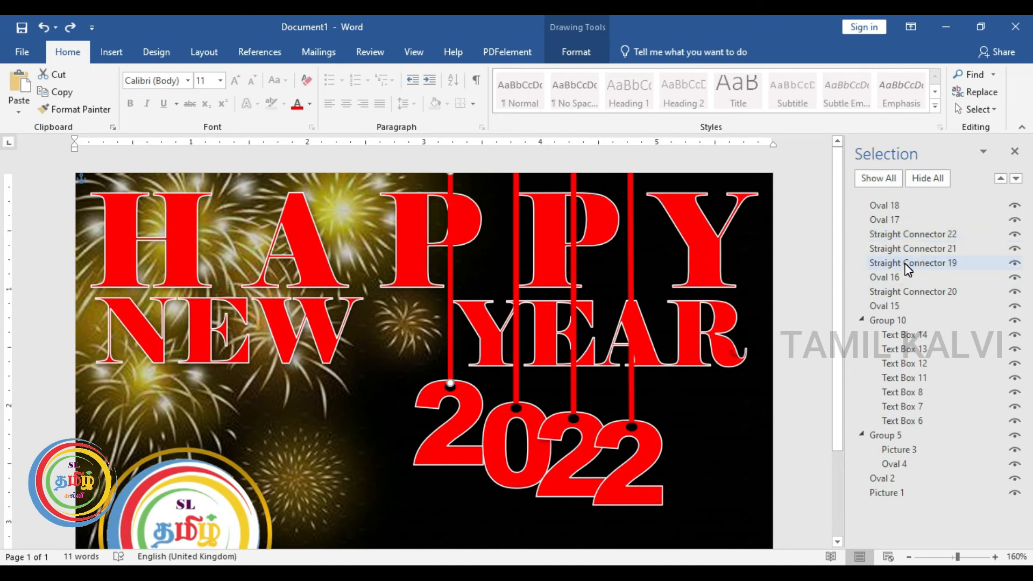
{"action": "left_click", "coordinate": [917, 292], "text": "ctrl"}
{"action": "left_click", "coordinate": [922, 248], "text": "ctrl"}
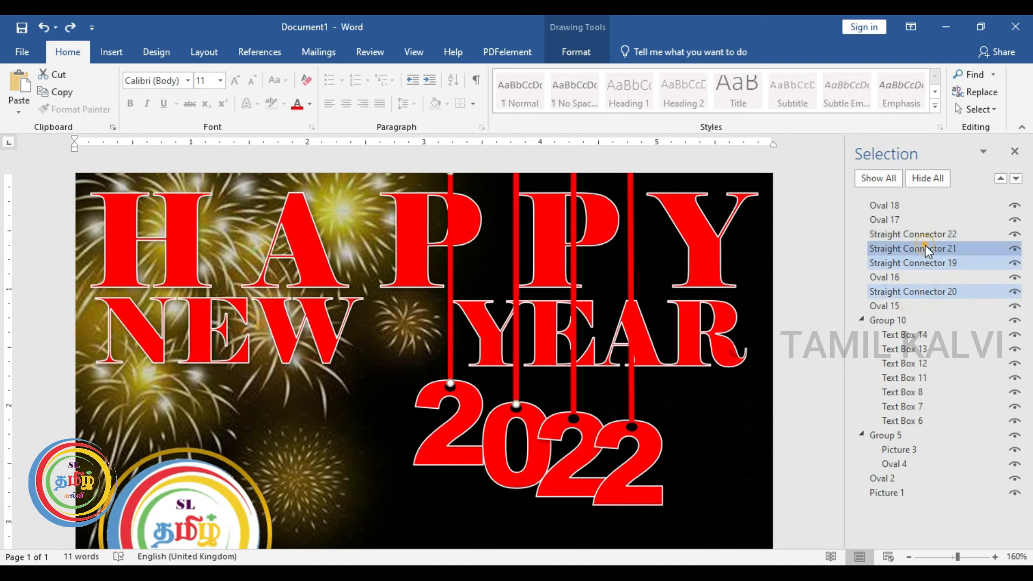
{"action": "left_click", "coordinate": [926, 235], "text": "ctrl"}
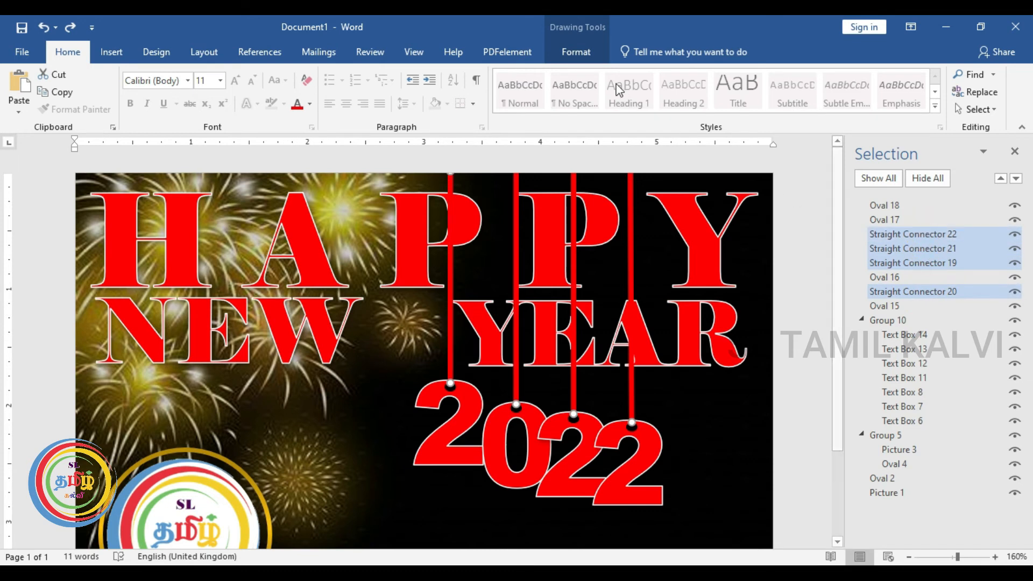
{"action": "left_click", "coordinate": [579, 51]}
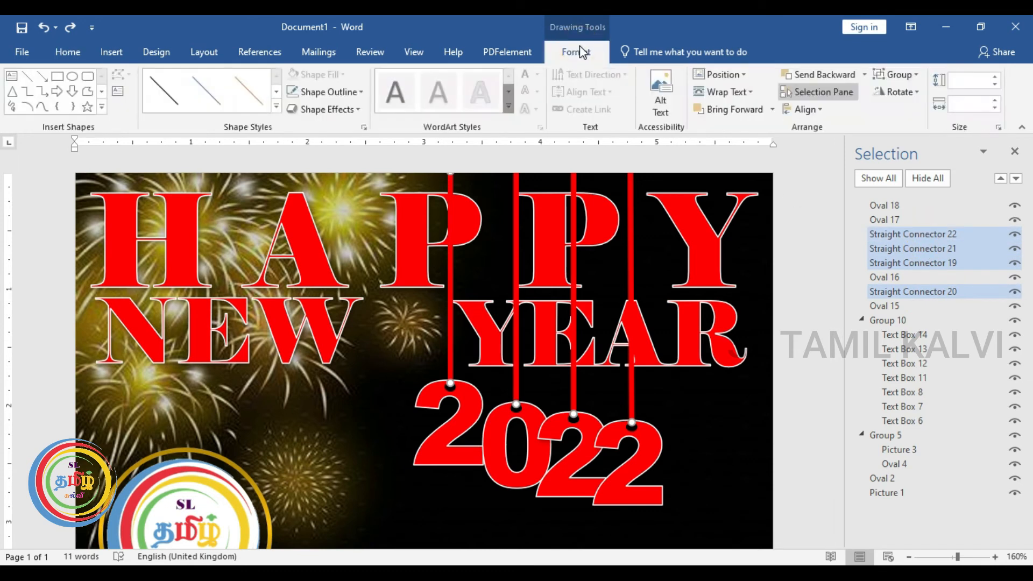
{"action": "left_click", "coordinate": [864, 75]}
{"action": "left_click", "coordinate": [854, 114]}
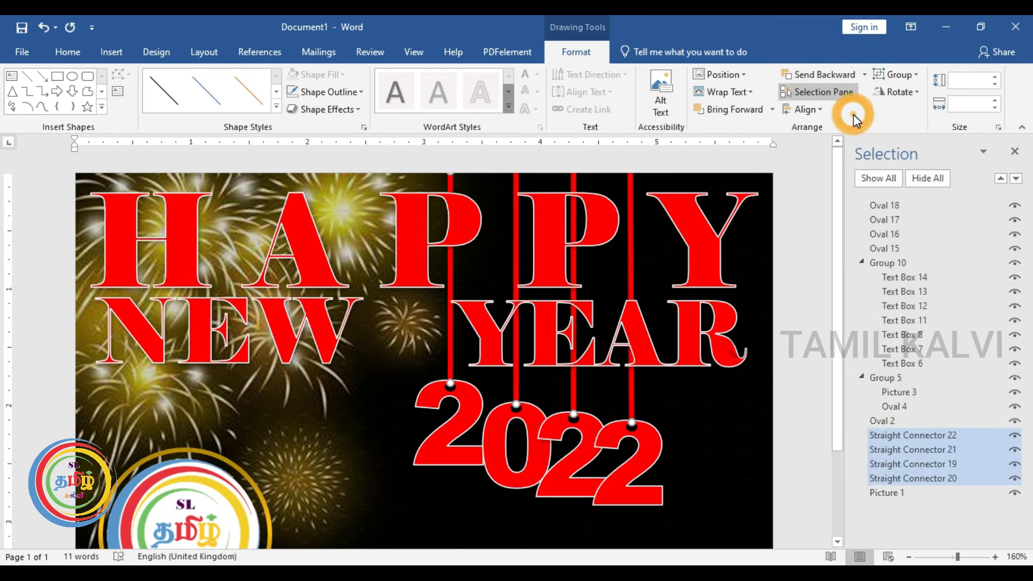
Examine up close how the red lines pass behind the lettering, and close the list of selectable objects.
{"action": "scroll", "coordinate": [559, 262], "scroll_direction": "up", "scroll_amount": 12}
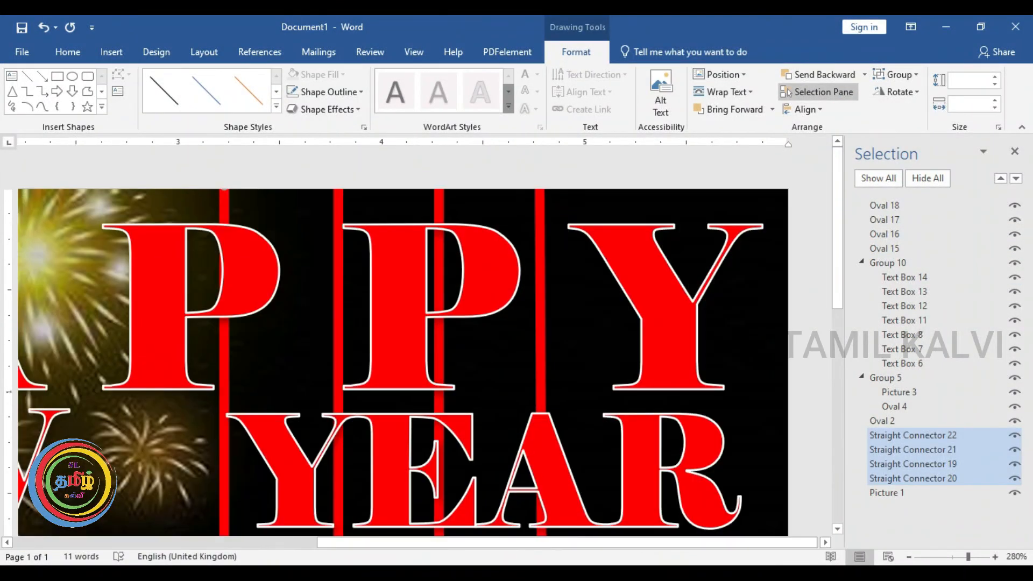
{"action": "scroll", "coordinate": [461, 305], "scroll_direction": "down", "scroll_amount": 4}
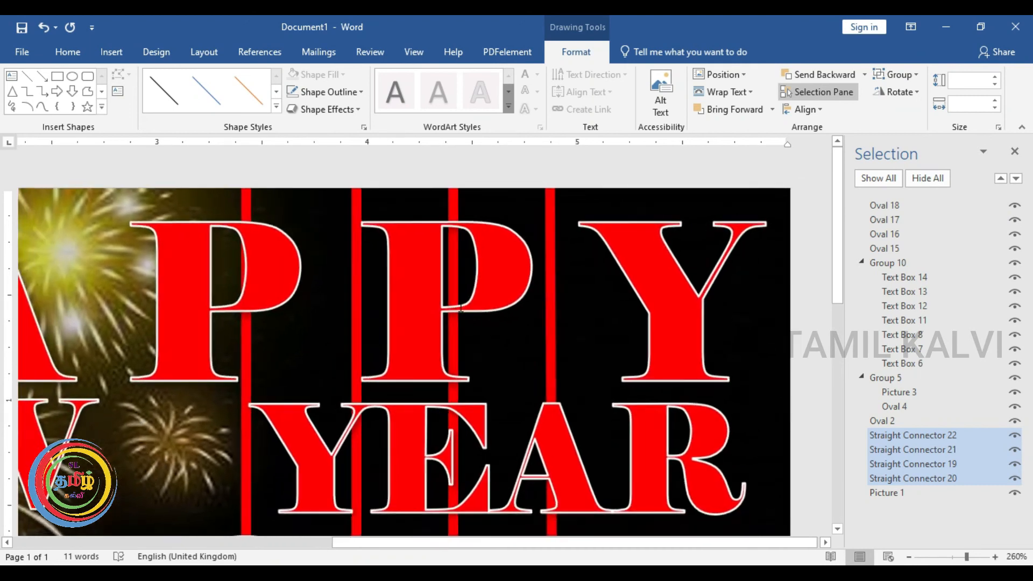
{"action": "scroll", "coordinate": [461, 305], "scroll_direction": "down", "scroll_amount": 11}
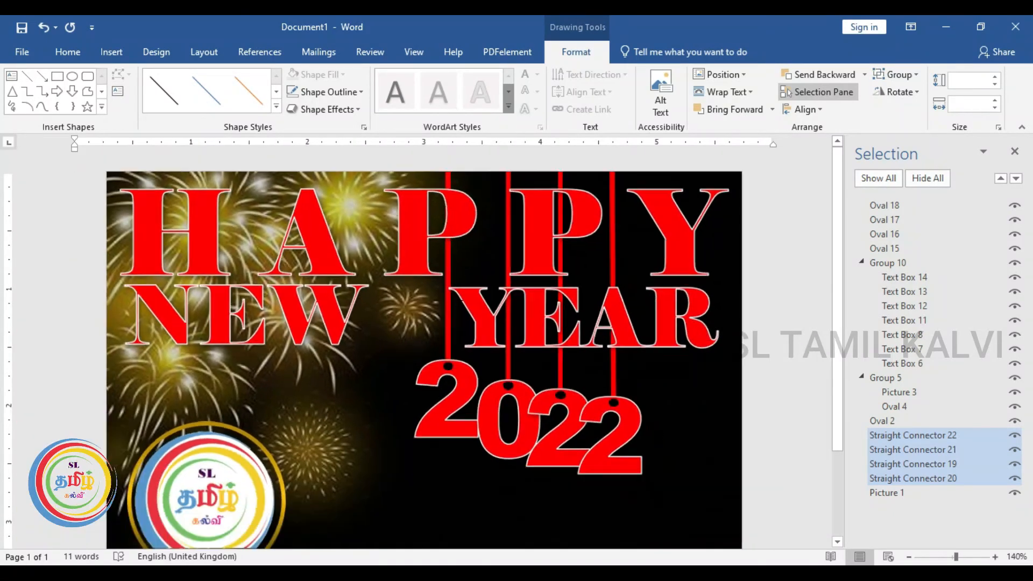
{"action": "scroll", "coordinate": [424, 358], "scroll_direction": "down", "scroll_amount": 1}
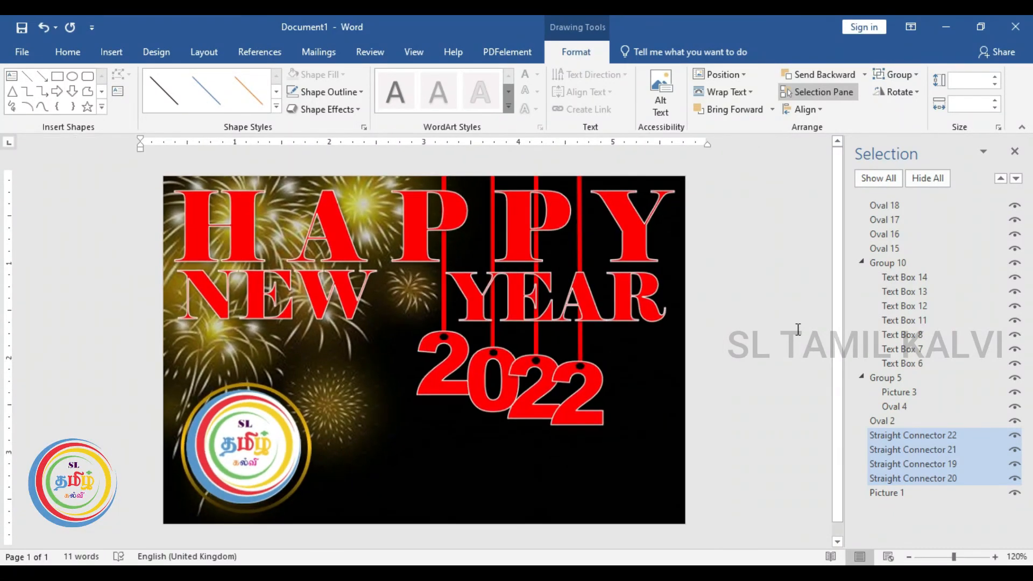
{"action": "left_click", "coordinate": [1015, 153]}
{"action": "scroll", "coordinate": [702, 306], "scroll_direction": "down", "scroll_amount": 2}
{"action": "scroll", "coordinate": [703, 306], "scroll_direction": "up", "scroll_amount": 3}
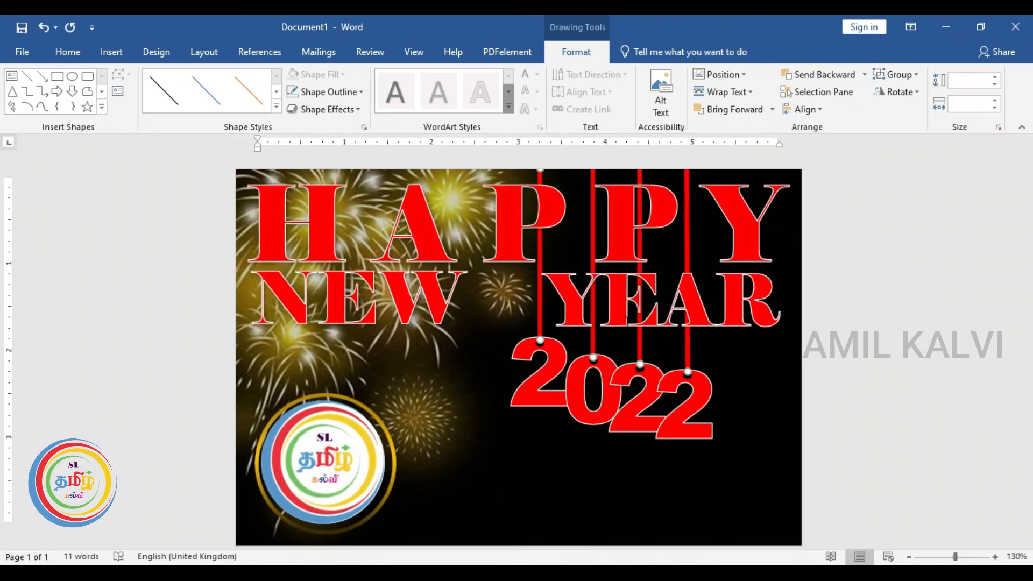
Insert a WordArt text in the plain black fill style and move it below the 2022 digits beside the logo.
{"action": "left_click", "coordinate": [403, 282]}
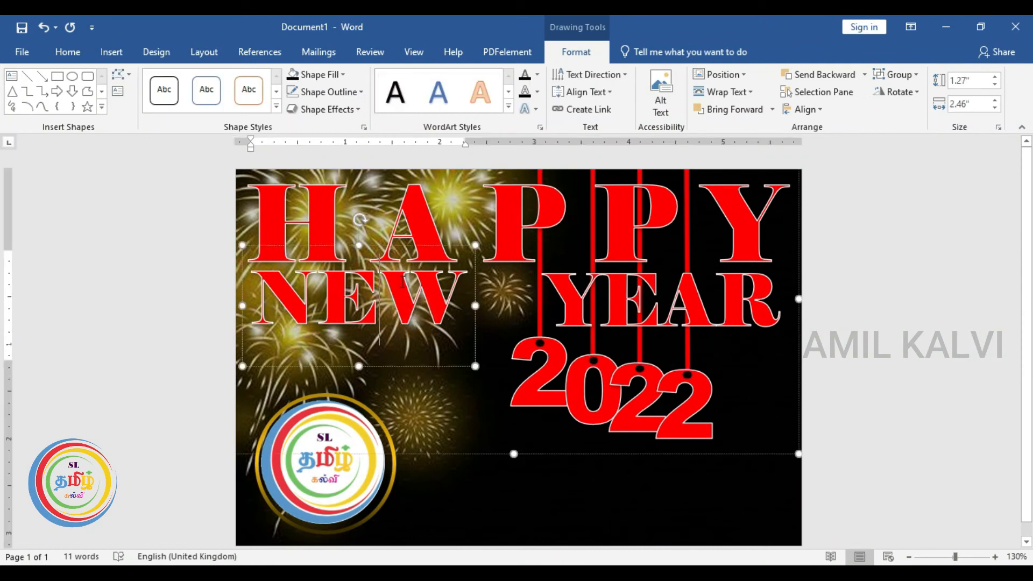
{"action": "left_click", "coordinate": [395, 249]}
{"action": "left_click", "coordinate": [583, 515]}
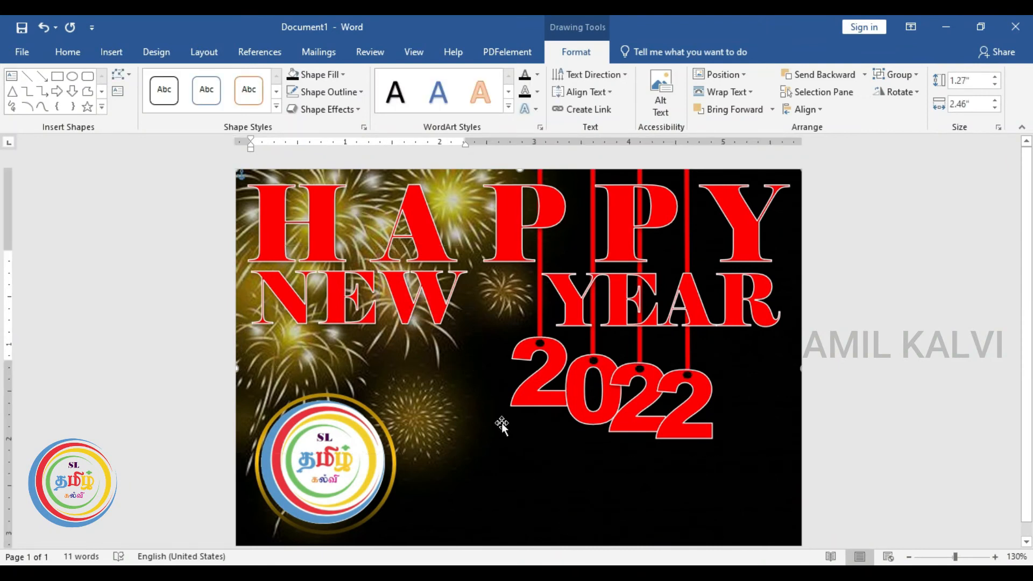
{"action": "left_click", "coordinate": [111, 49]}
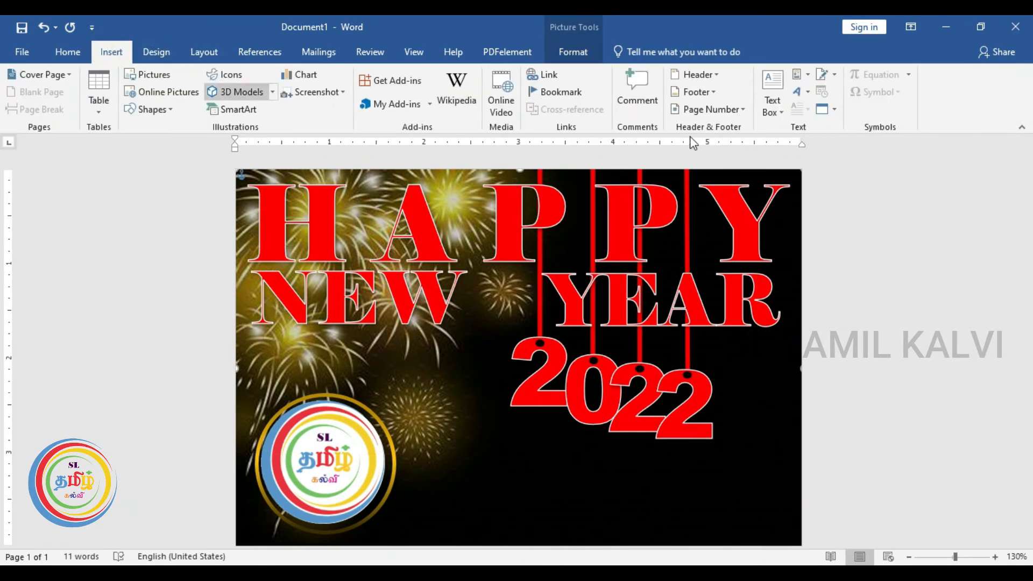
{"action": "left_click", "coordinate": [803, 93]}
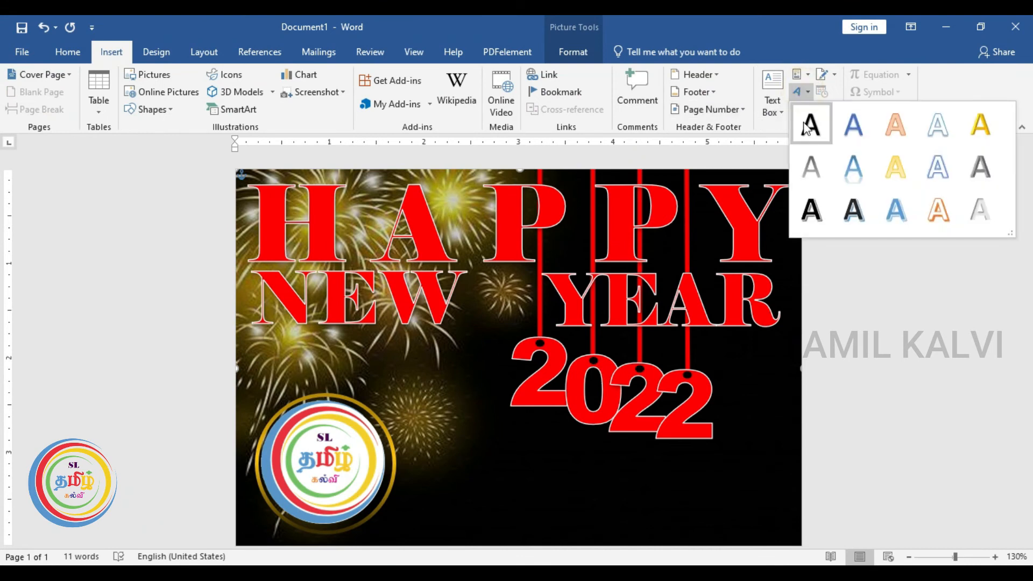
{"action": "left_click", "coordinate": [807, 128]}
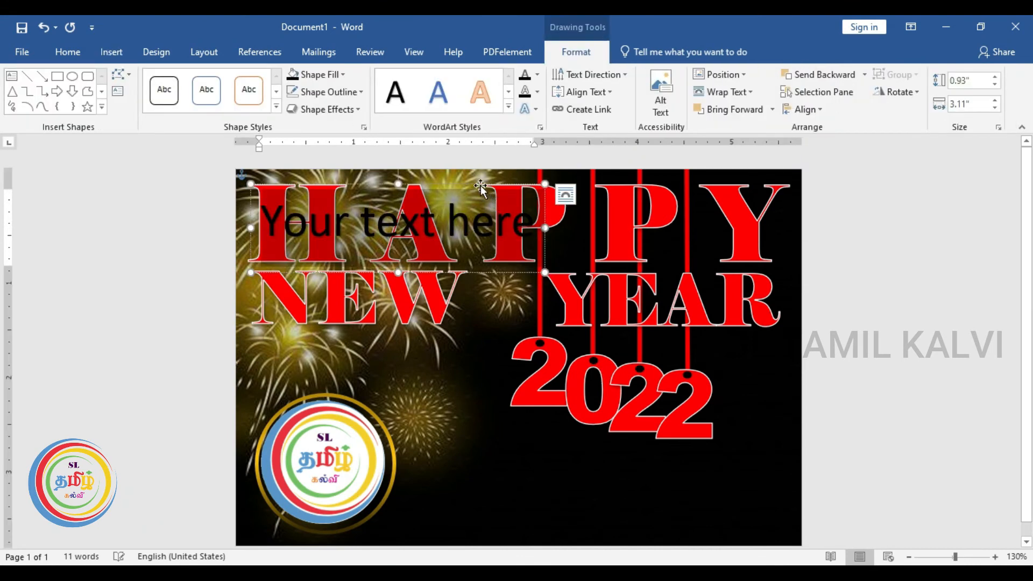
{"action": "left_click_drag", "start_coordinate": [496, 231], "coordinate": [503, 435]}
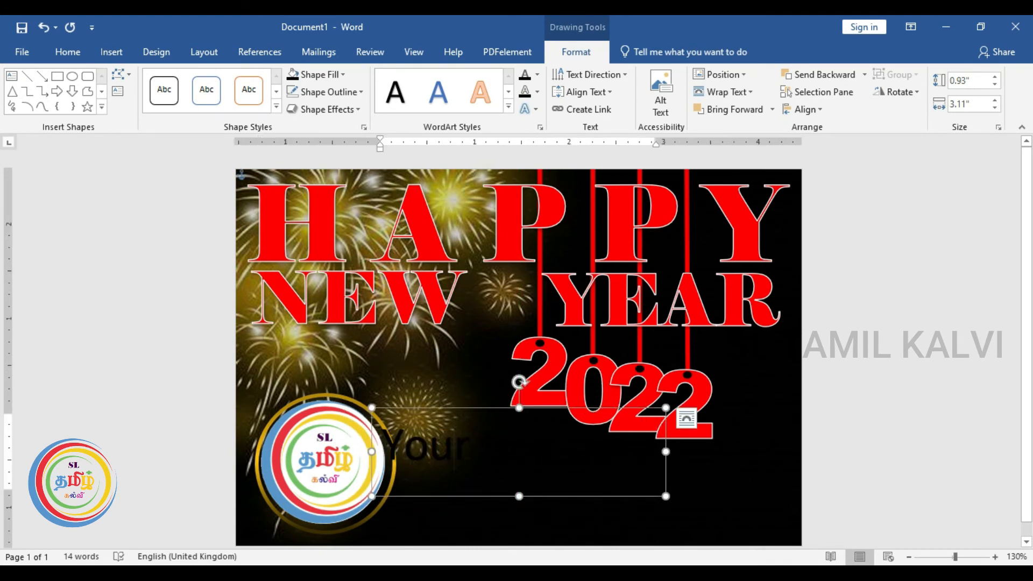
Replace the WordArt placeholder with இனிய in the Alankaram font and place its box against the logo's right side.
{"action": "left_click", "coordinate": [68, 52]}
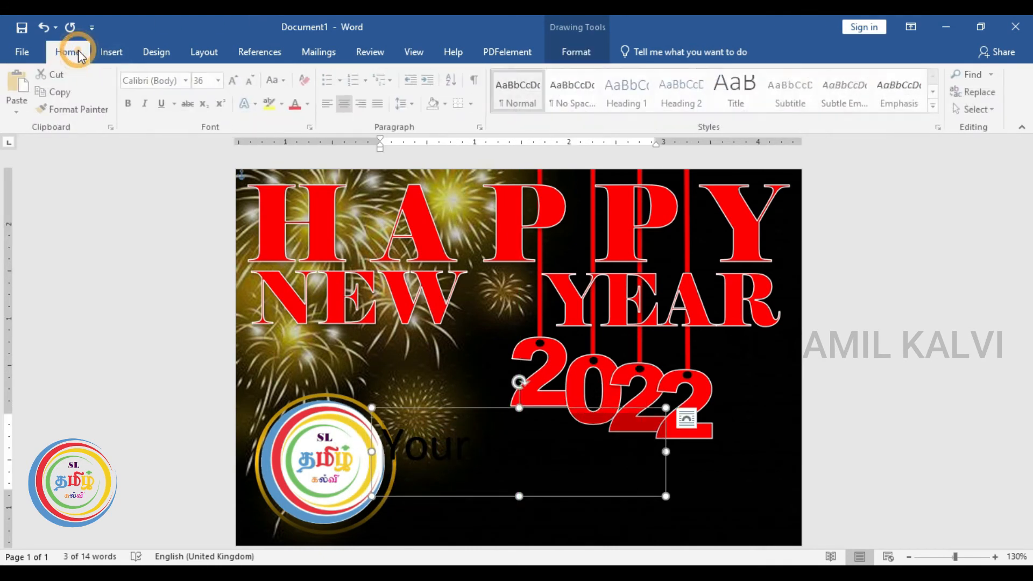
{"action": "left_click", "coordinate": [188, 80]}
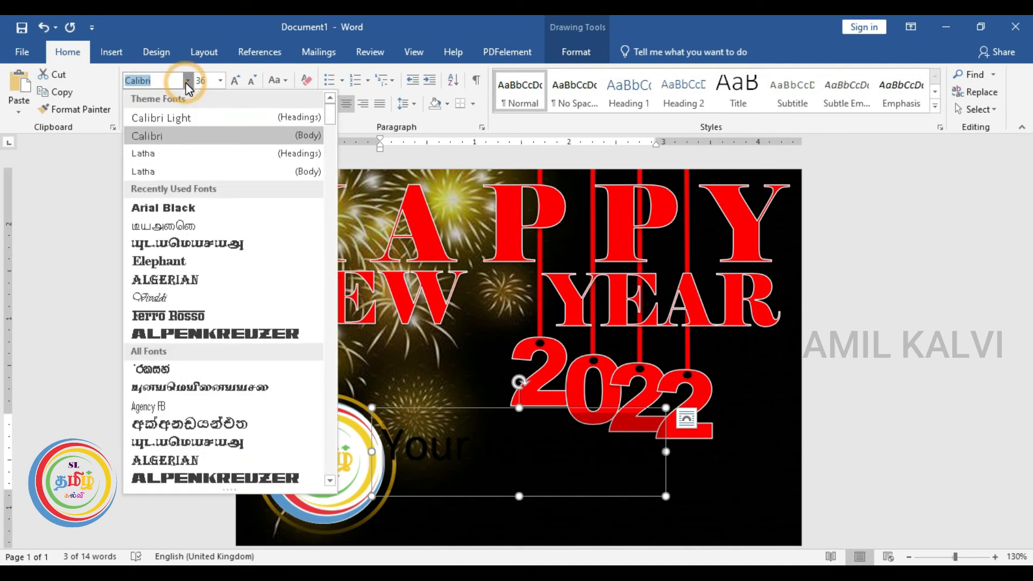
{"action": "left_click", "coordinate": [223, 245]}
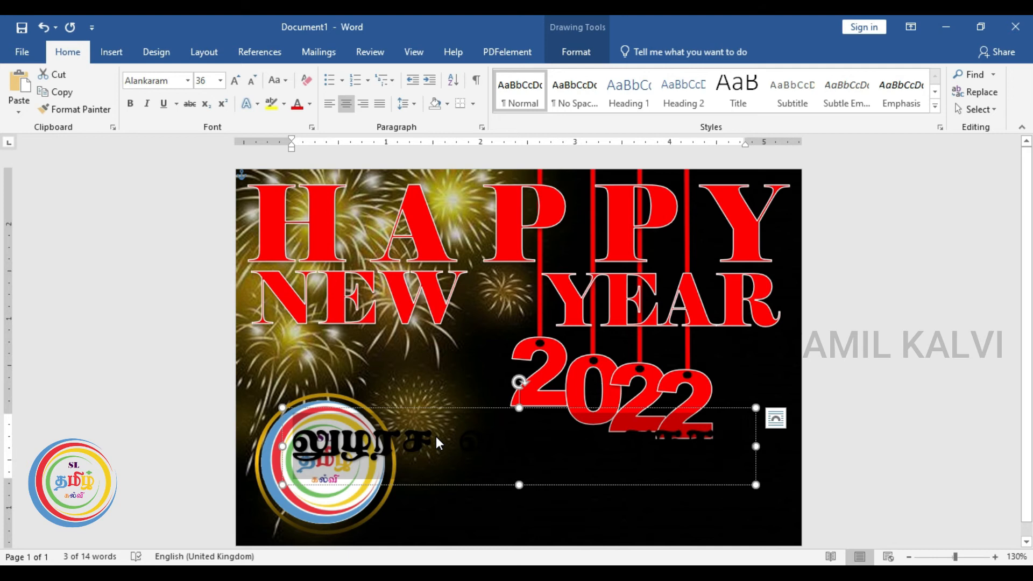
{"action": "key", "text": "Delete"}
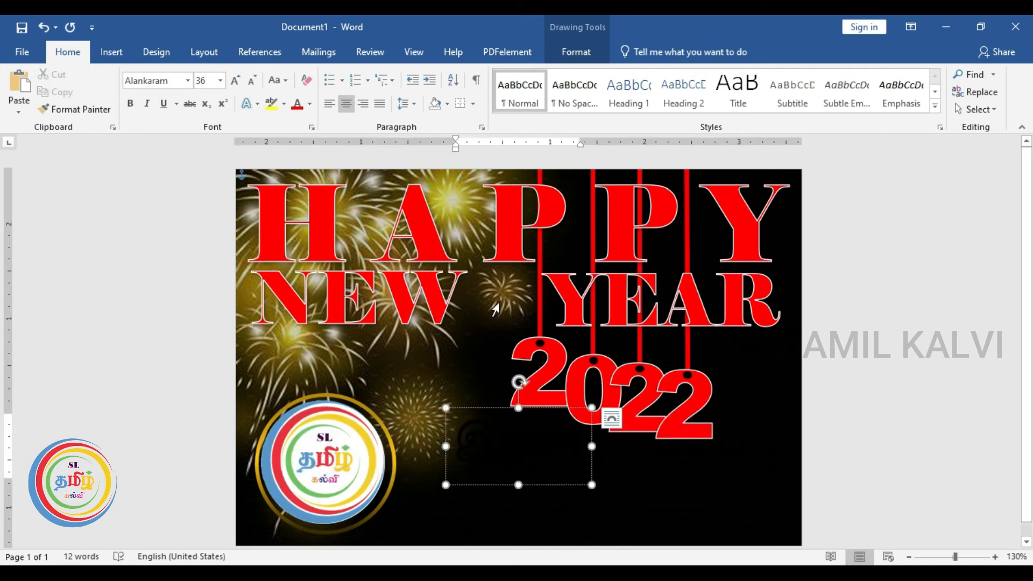
{"action": "left_click_drag", "start_coordinate": [488, 409], "coordinate": [448, 416]}
{"action": "left_click", "coordinate": [447, 447]}
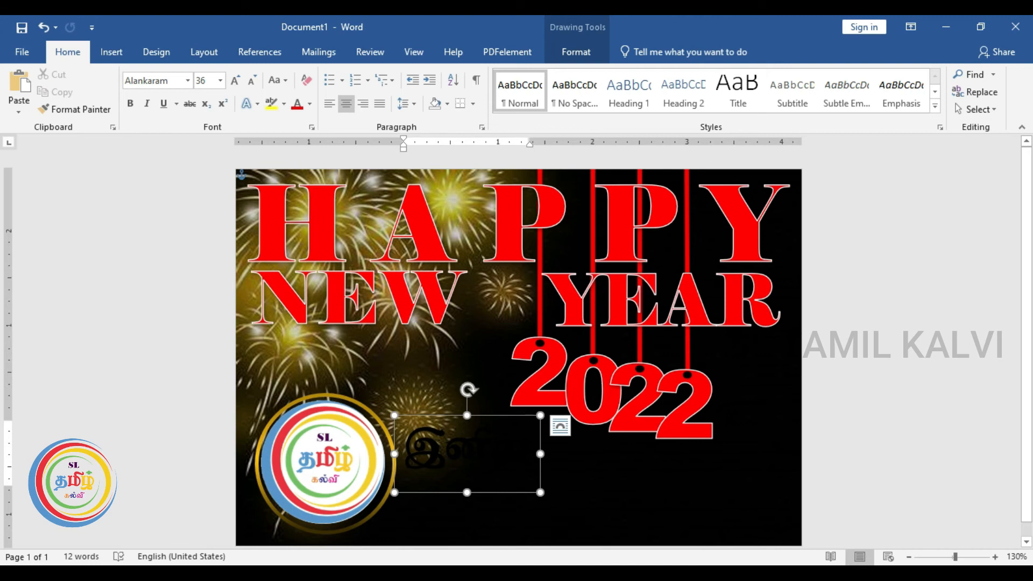
Give the word இனிய a gradient text fill using the radial white-to-gold preset.
{"action": "key", "text": "ctrl+a"}
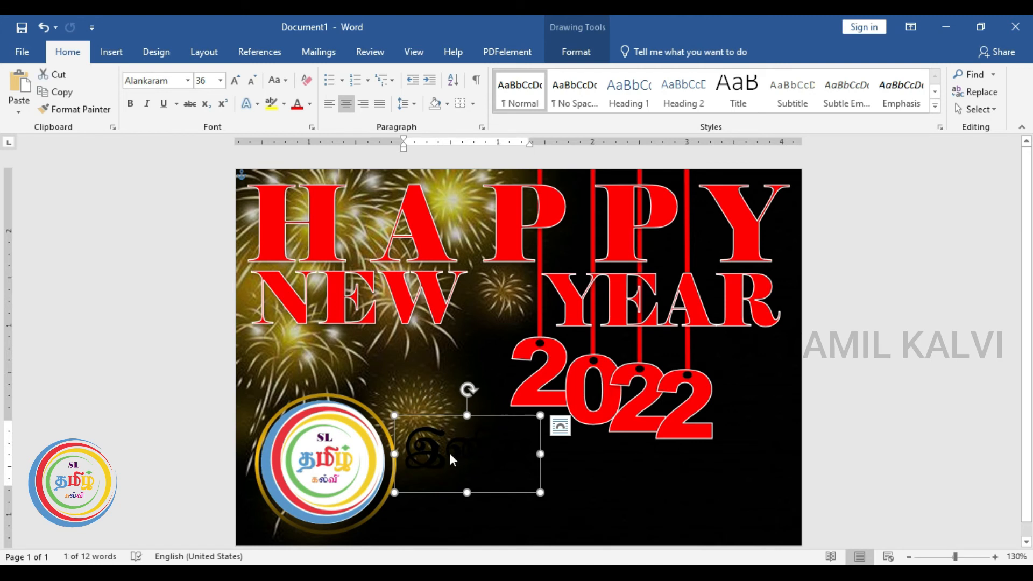
{"action": "left_click", "coordinate": [582, 47]}
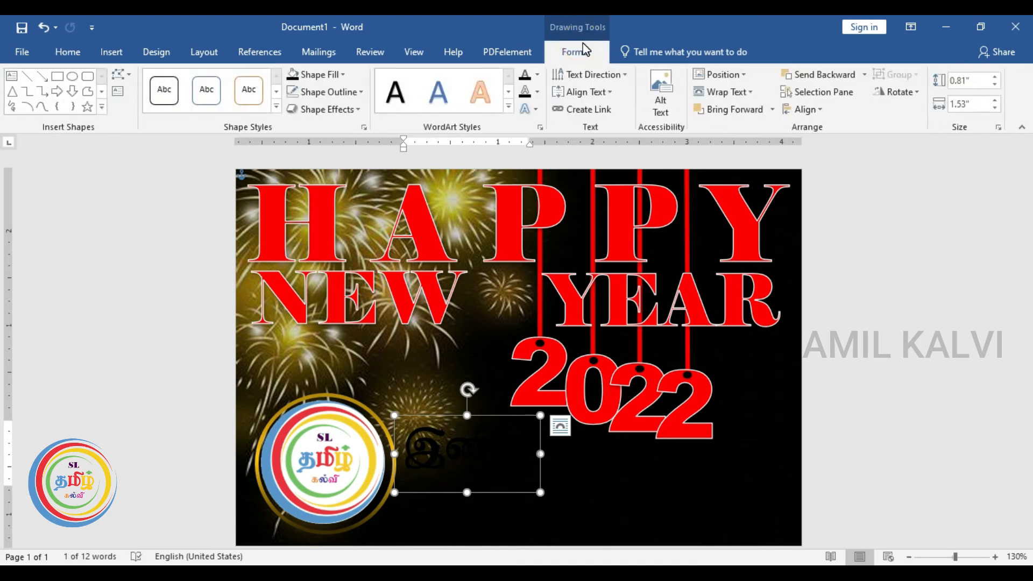
{"action": "left_click", "coordinate": [541, 128]}
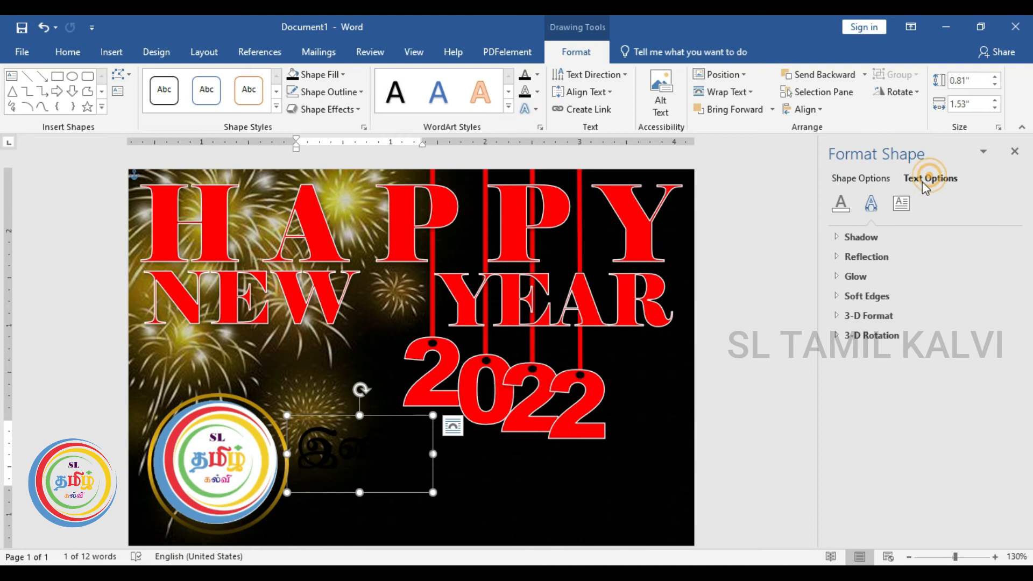
{"action": "left_click", "coordinate": [842, 196]}
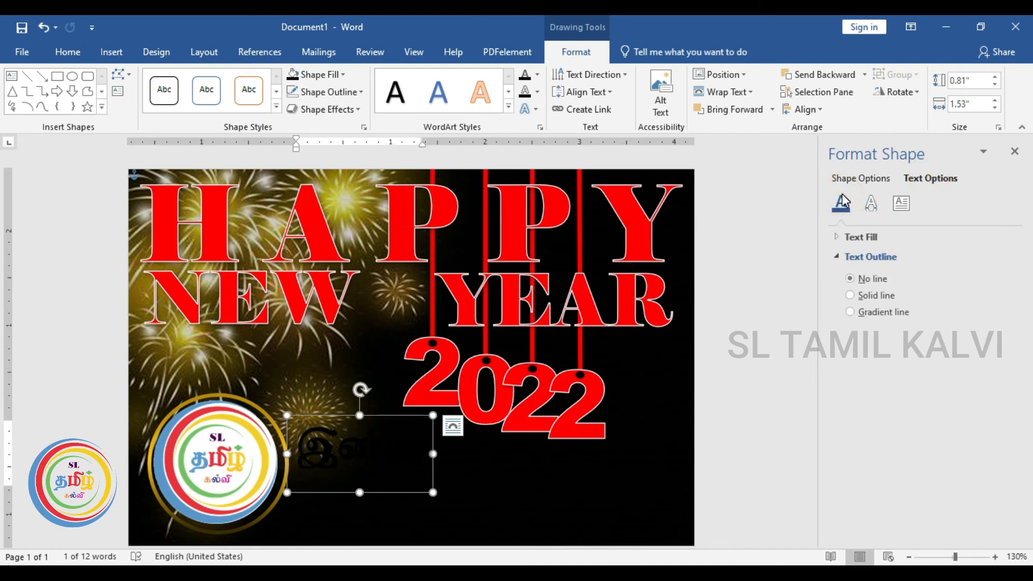
{"action": "left_click", "coordinate": [840, 238]}
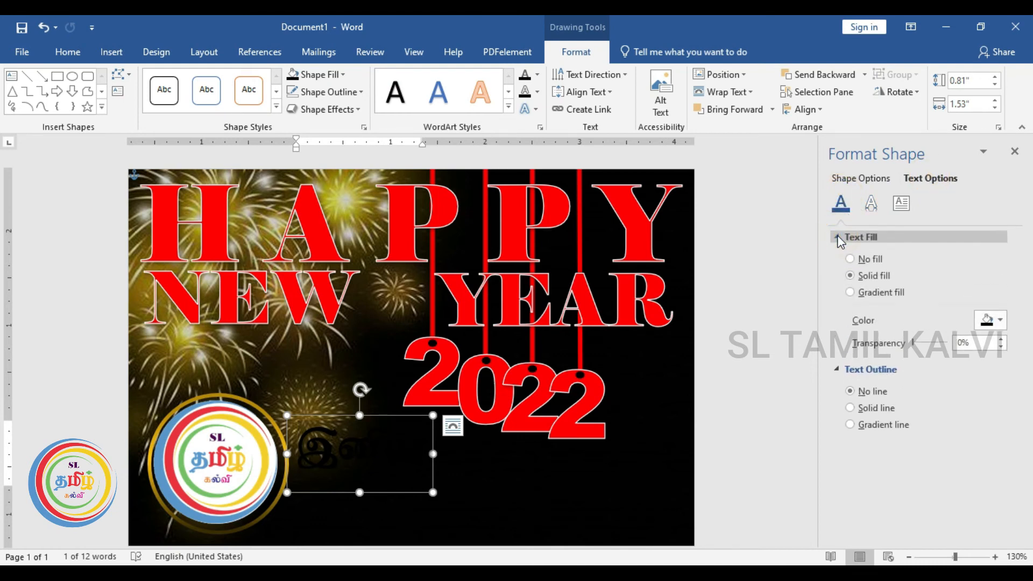
{"action": "left_click", "coordinate": [850, 292]}
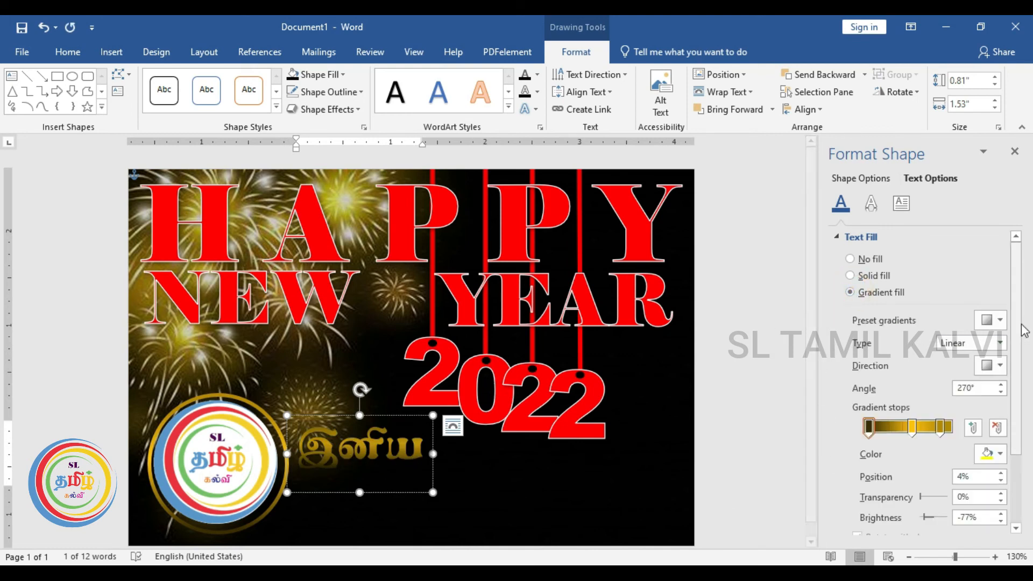
{"action": "left_click", "coordinate": [993, 321]}
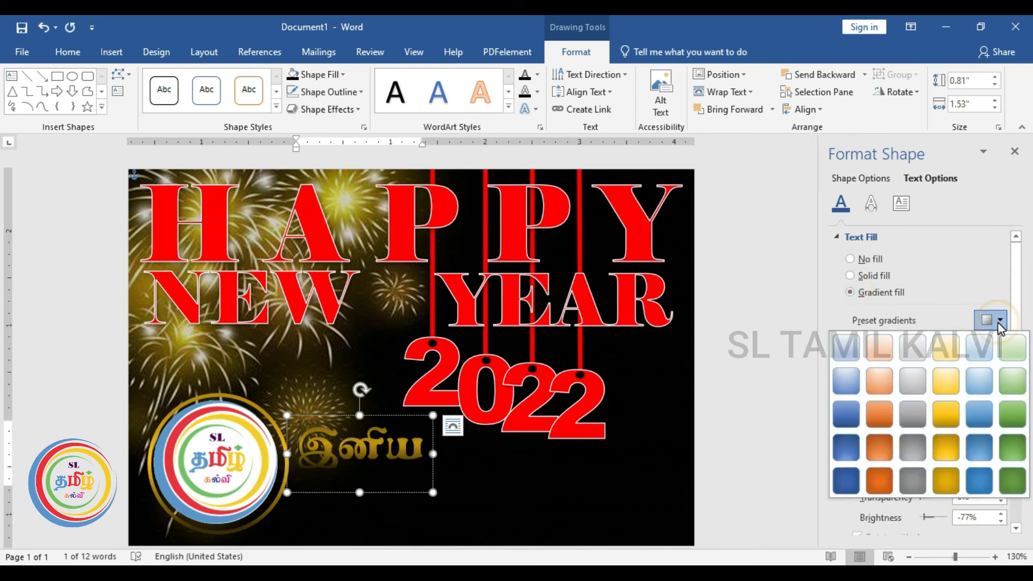
{"action": "left_click", "coordinate": [945, 414]}
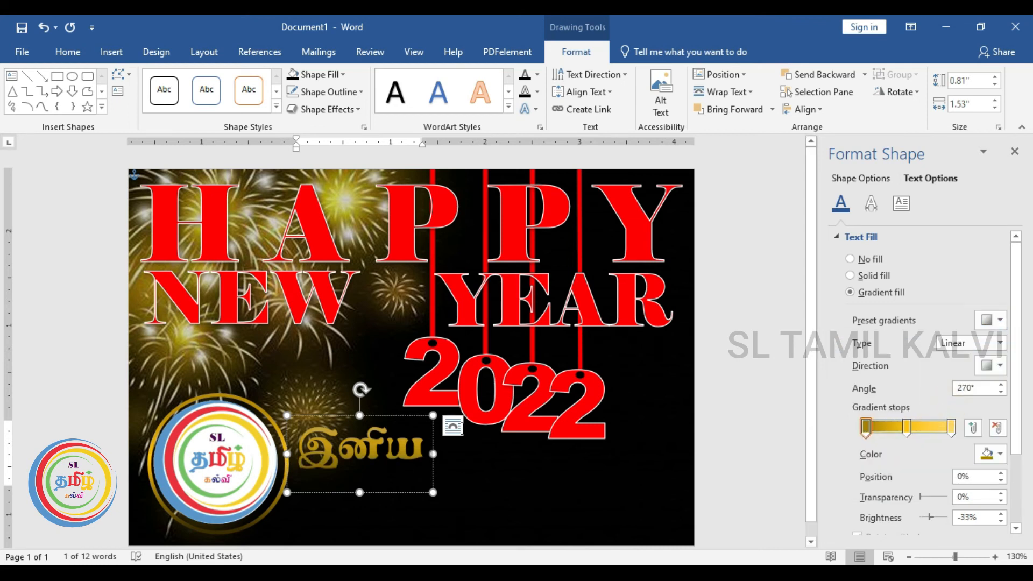
{"action": "left_click", "coordinate": [999, 320]}
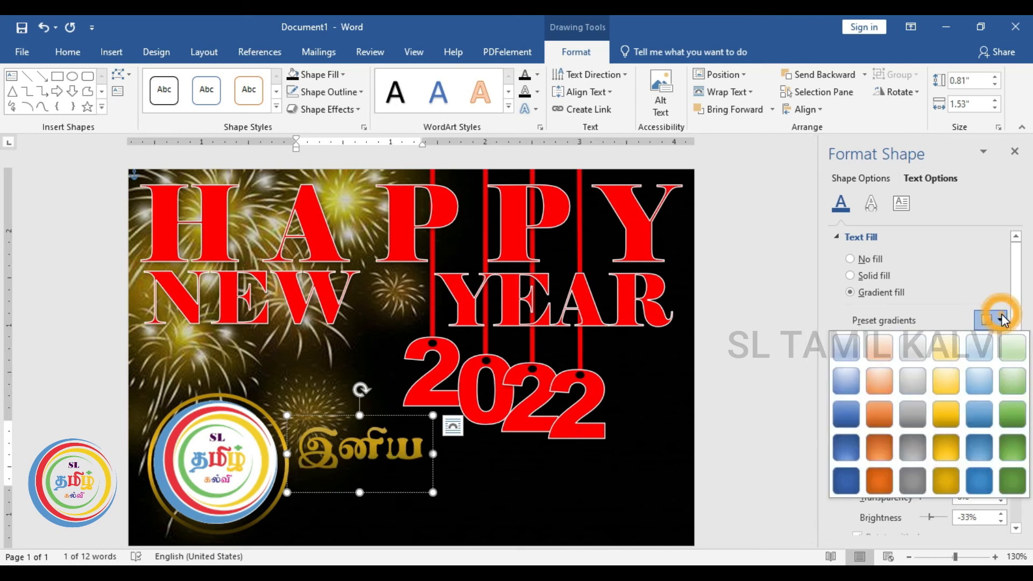
{"action": "left_click", "coordinate": [942, 389]}
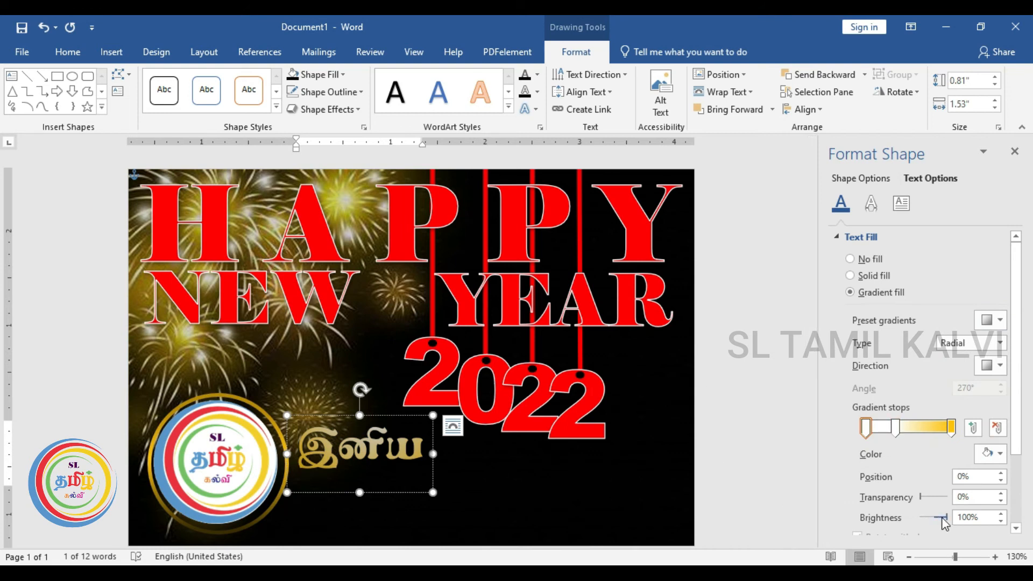
Lower the brightness of the text gradient's first stop slightly and set the 35% stop's brightness to 86%.
{"action": "left_click_drag", "start_coordinate": [946, 518], "coordinate": [942, 519]}
{"action": "left_click", "coordinate": [896, 427]}
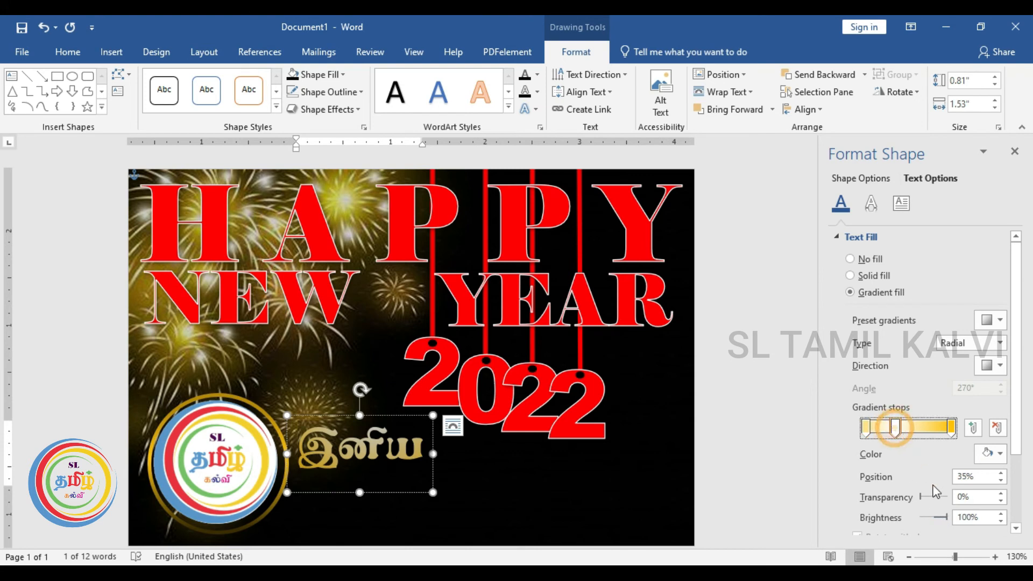
{"action": "left_click_drag", "start_coordinate": [945, 517], "coordinate": [945, 519]}
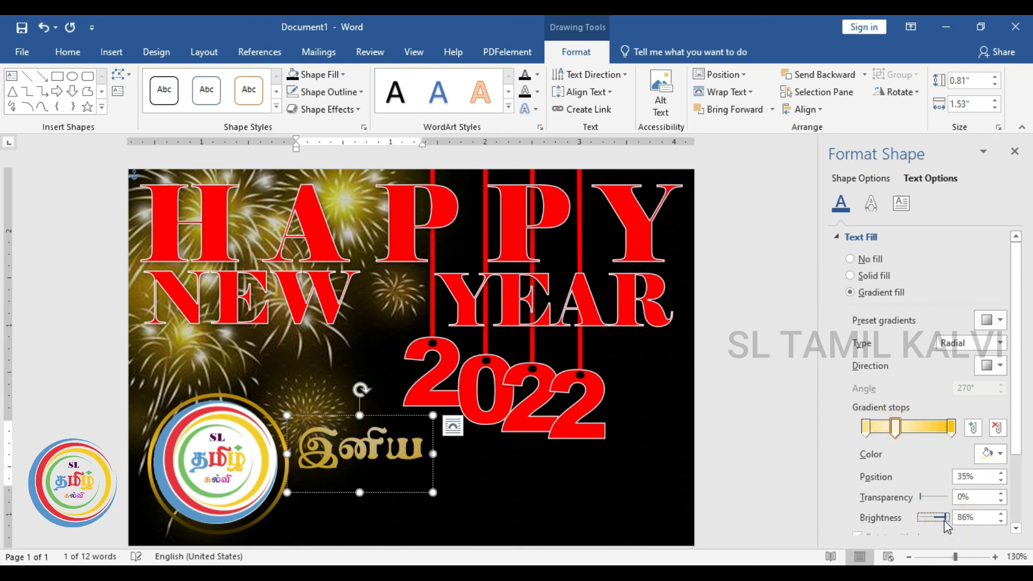
Change the text gradient of இனிய to linear, shift its first stop inward and move the gold end stop to 59%.
{"action": "left_click_drag", "start_coordinate": [951, 428], "coordinate": [939, 435]}
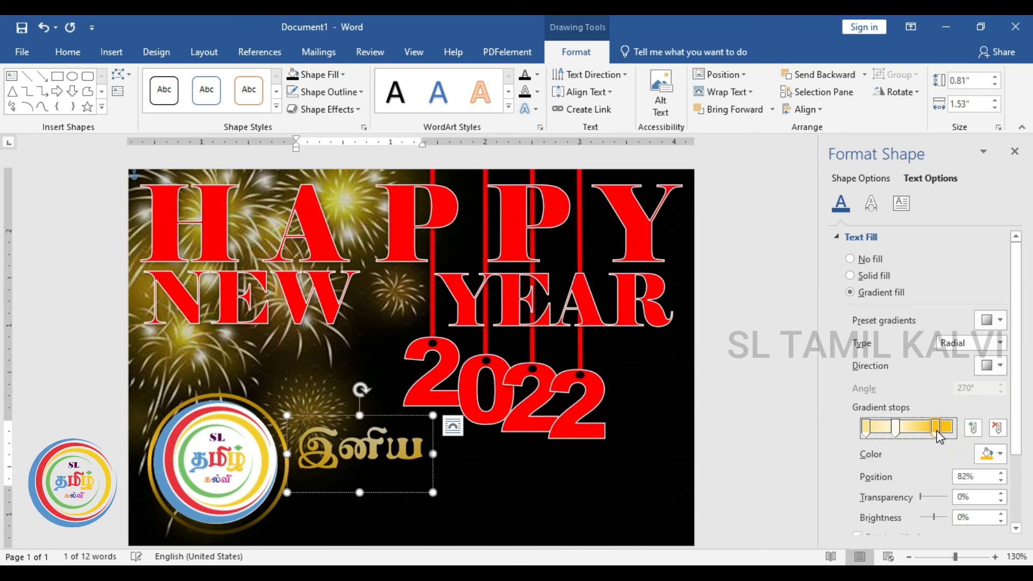
{"action": "left_click", "coordinate": [999, 343]}
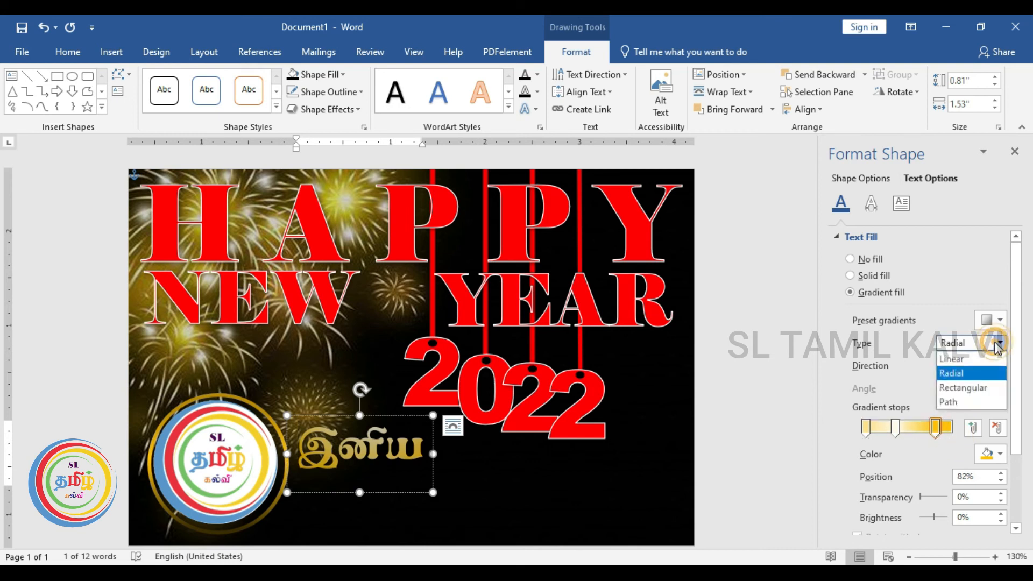
{"action": "left_click", "coordinate": [974, 367]}
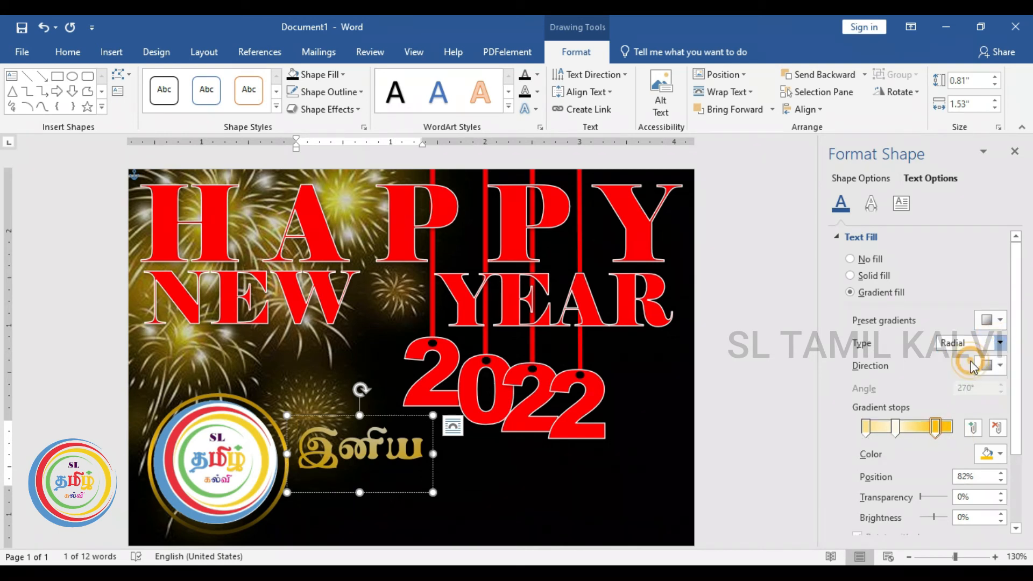
{"action": "left_click_drag", "start_coordinate": [936, 428], "coordinate": [880, 432]}
{"action": "left_click", "coordinate": [896, 428]}
{"action": "left_click", "coordinate": [914, 431]}
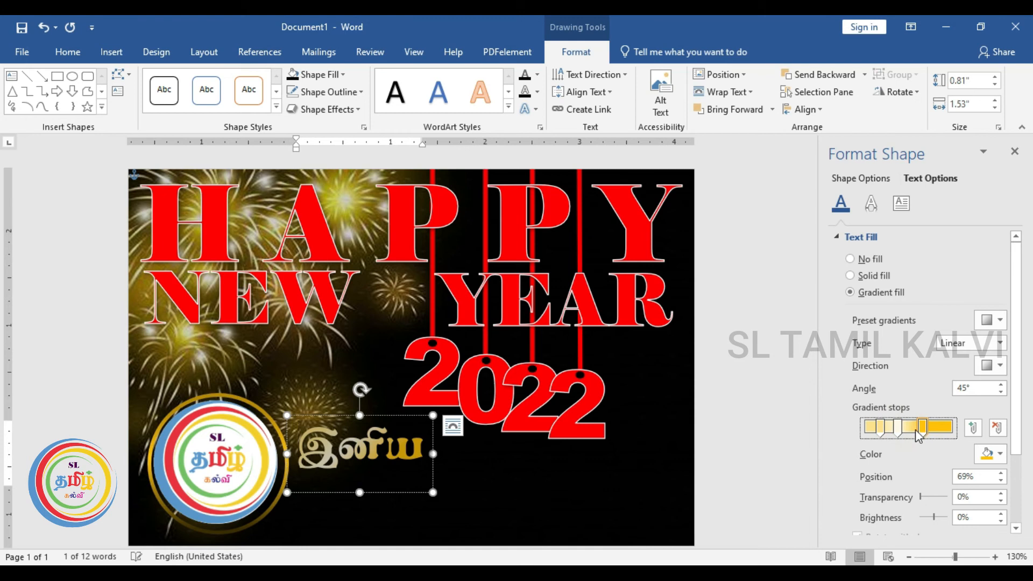
{"action": "left_click", "coordinate": [536, 494]}
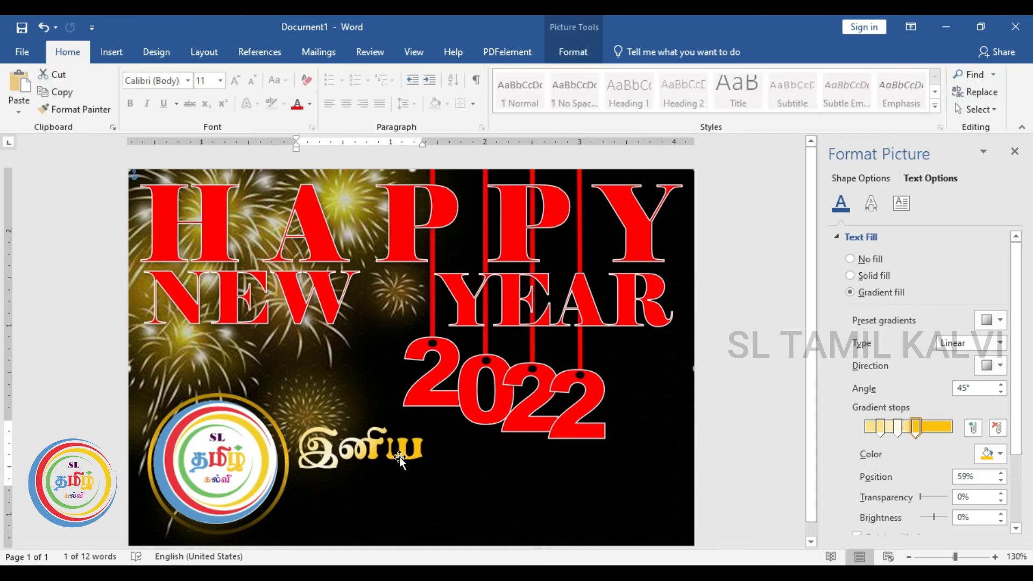
Increase the font size of the word இனிய to 48.
{"action": "scroll", "coordinate": [442, 431], "scroll_direction": "up", "scroll_amount": 5}
{"action": "scroll", "coordinate": [442, 431], "scroll_direction": "down", "scroll_amount": 3}
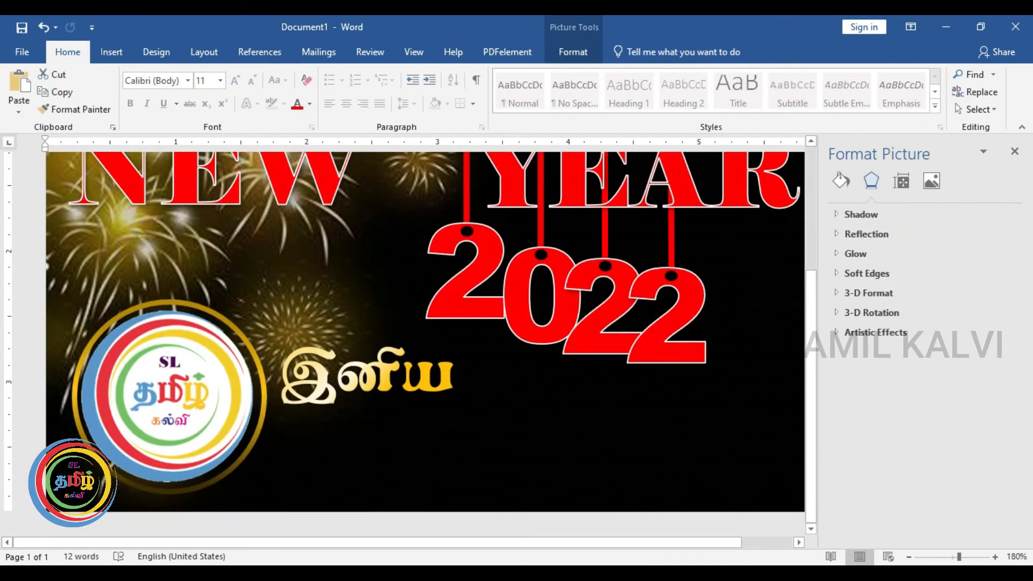
{"action": "left_click", "coordinate": [385, 367]}
{"action": "left_click", "coordinate": [401, 374]}
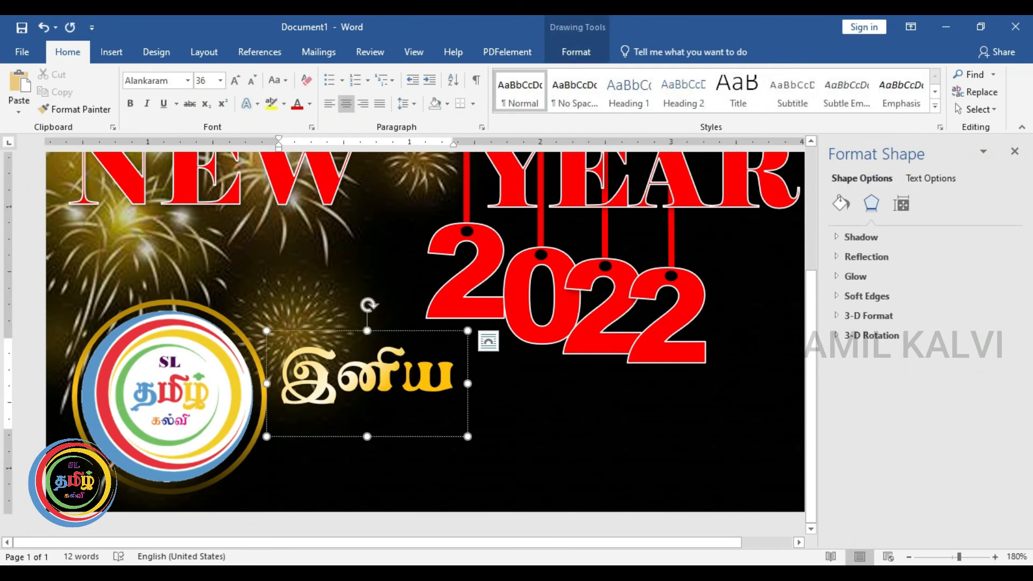
{"action": "double_click", "coordinate": [401, 374]}
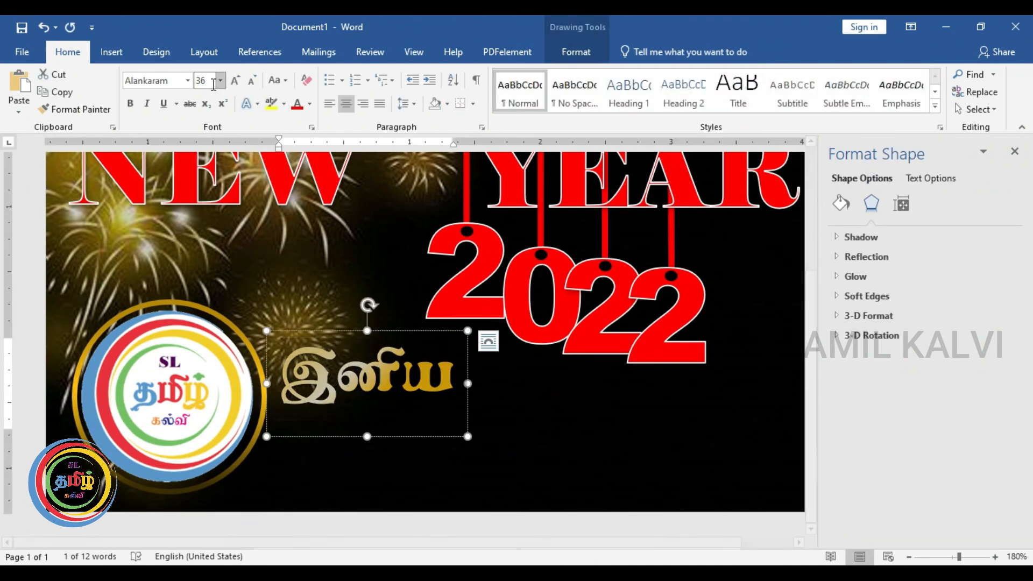
{"action": "left_click", "coordinate": [235, 80]}
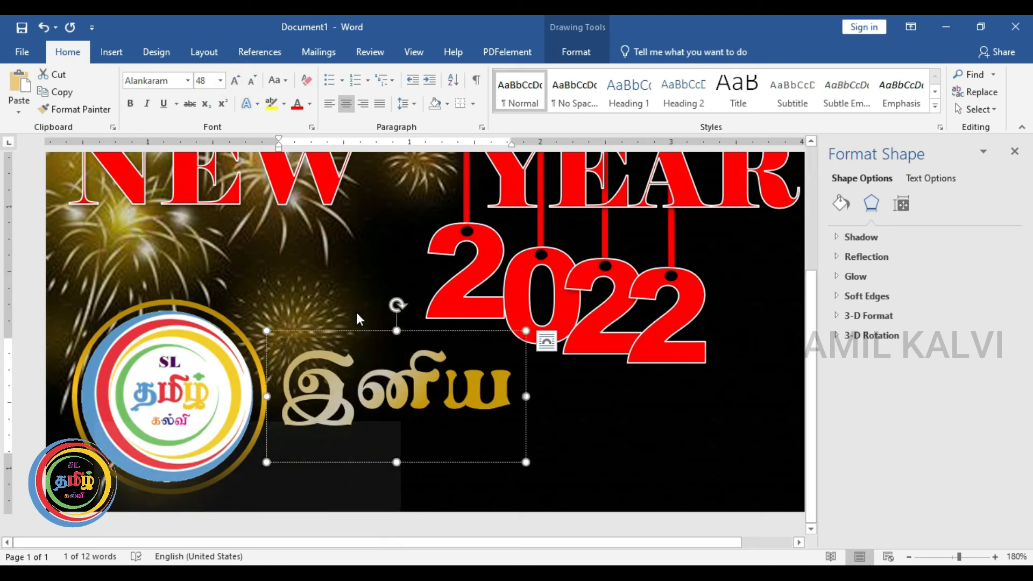
Place a copy of the இனிய text box just below the original and replace its word with புத்தாண்டு.
{"action": "left_click_drag", "start_coordinate": [358, 332], "coordinate": [373, 365]}
{"action": "left_click", "coordinate": [369, 429]}
{"action": "double_click", "coordinate": [369, 430]}
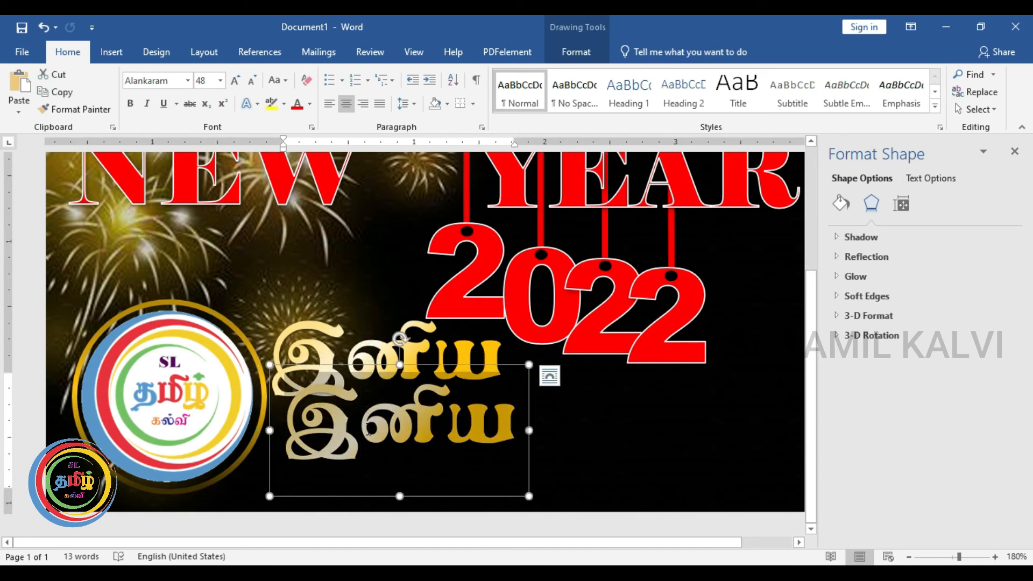
{"action": "type", "text": "பு"}
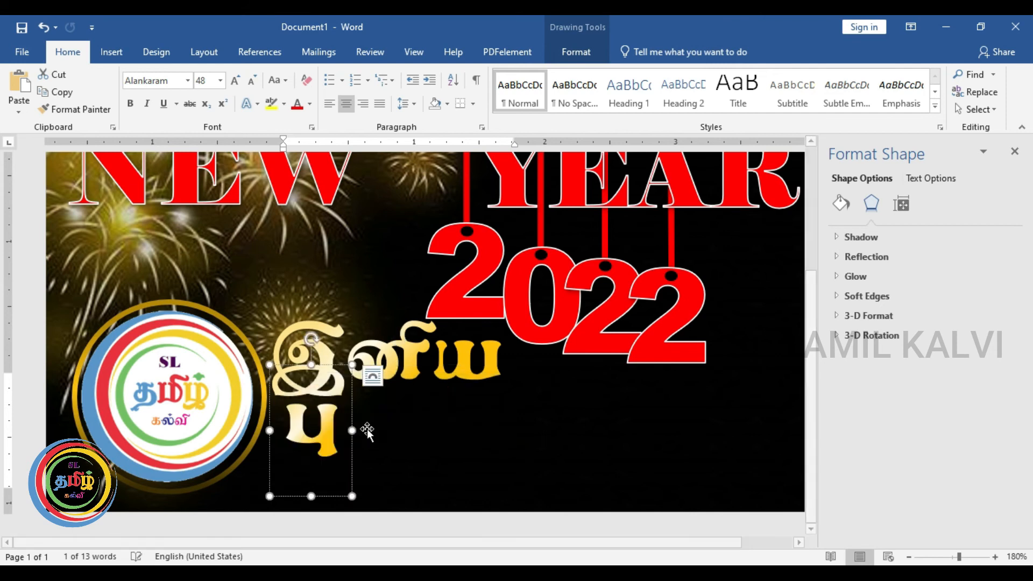
{"action": "type", "text": "த்தாண்"}
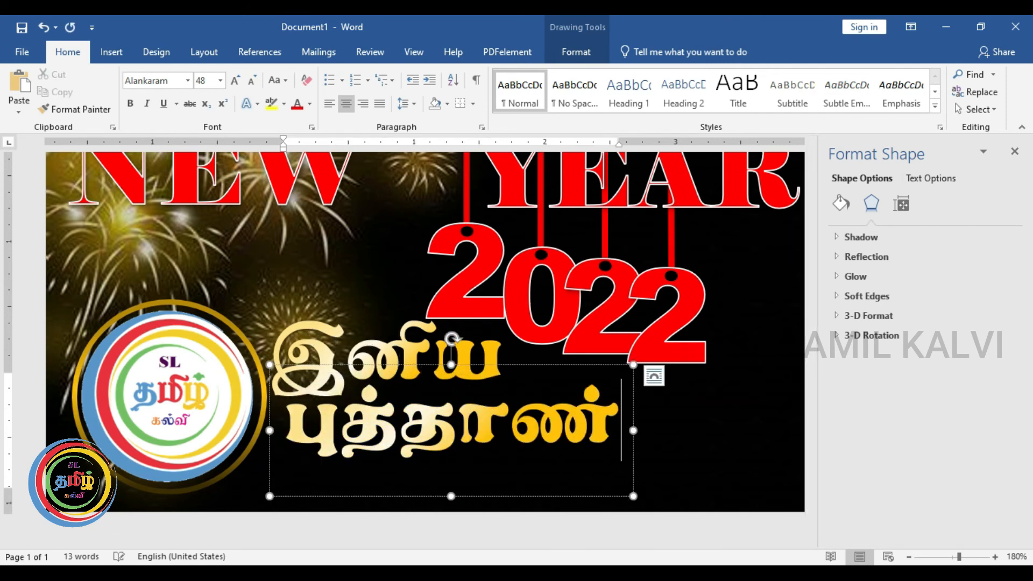
{"action": "type", "text": "டு"}
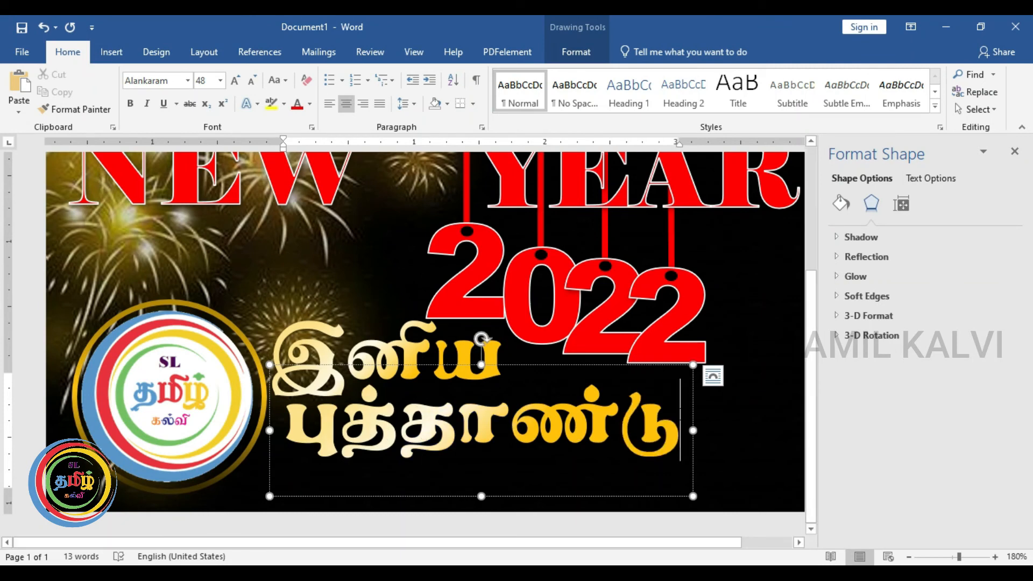
Reduce the word புத்தாண்டு to font size 28 and shift its box beneath the end of இனிய.
{"action": "left_click_drag", "start_coordinate": [679, 431], "coordinate": [300, 415]}
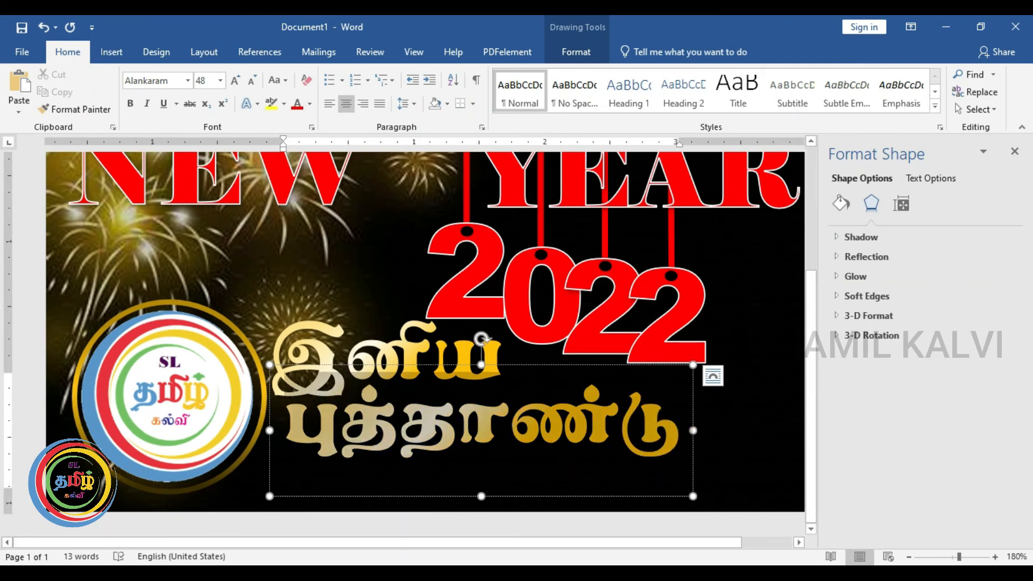
{"action": "left_click", "coordinate": [252, 82]}
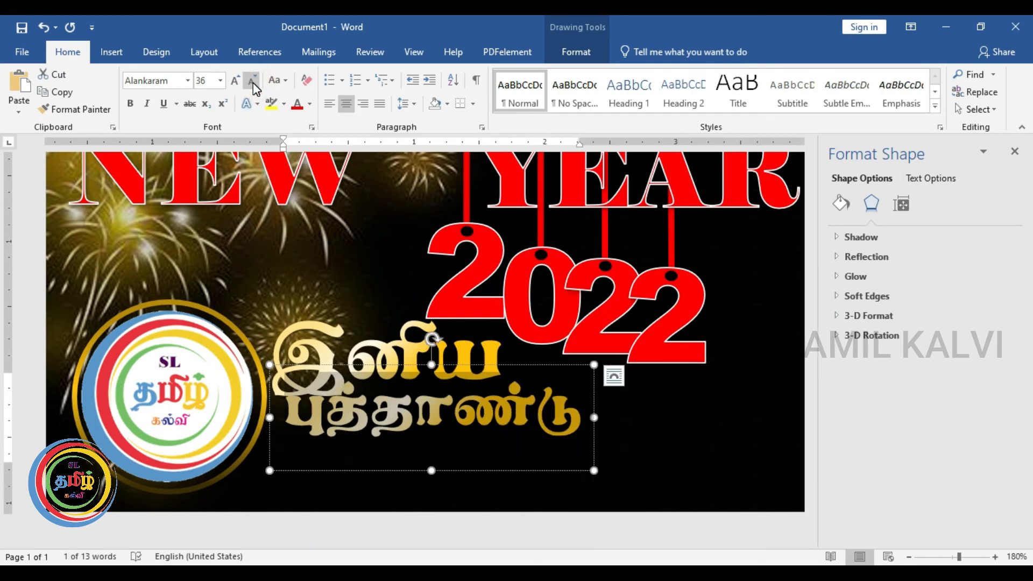
{"action": "left_click", "coordinate": [252, 84]}
{"action": "left_click_drag", "start_coordinate": [382, 372], "coordinate": [441, 363]}
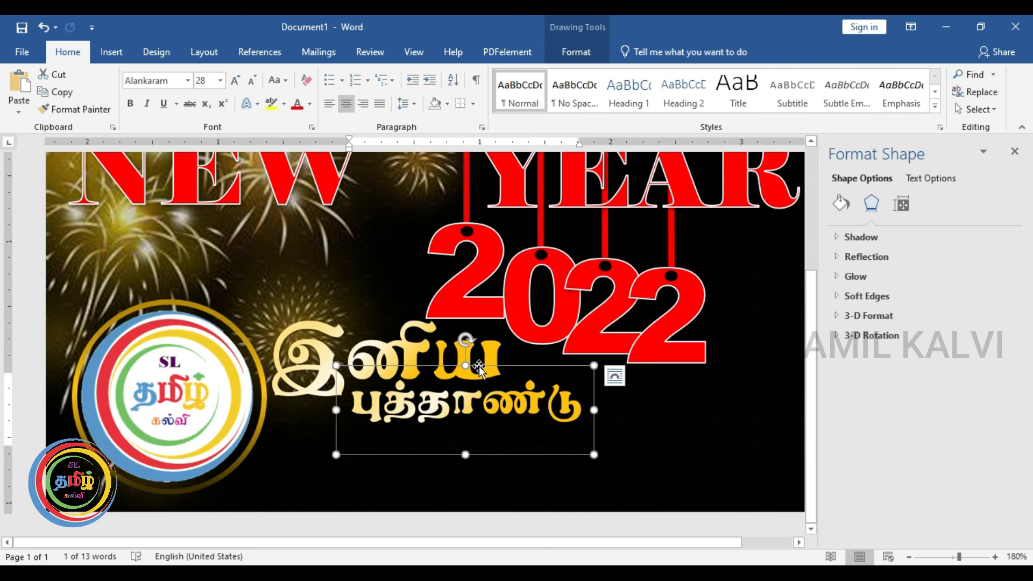
Copy the புத்தாண்டு box below itself and replace its text with நல்வாழ்த்துக்கள், stopping auto-capitalization of the first letter of sentences.
{"action": "left_click_drag", "start_coordinate": [479, 366], "coordinate": [472, 401]}
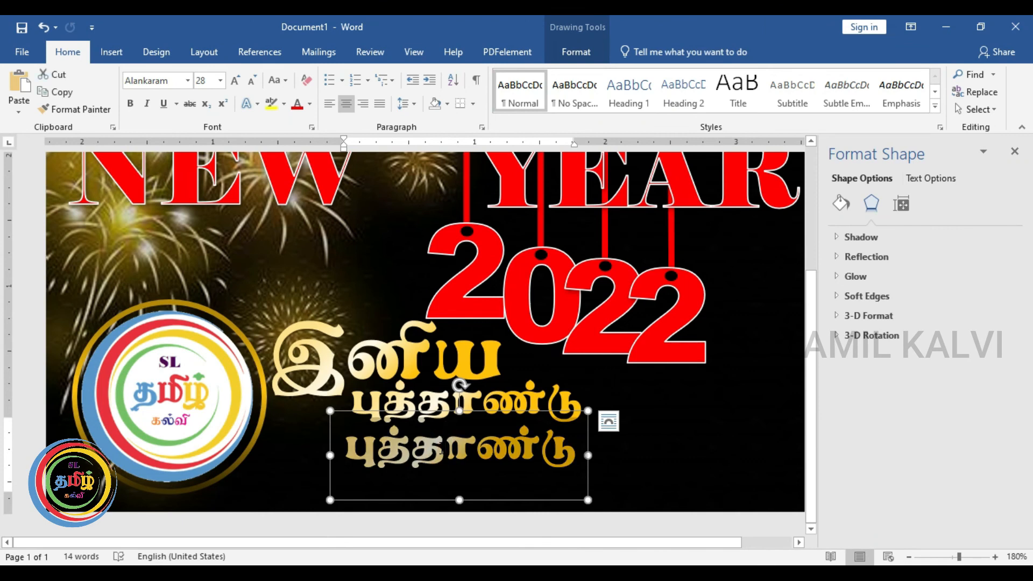
{"action": "type", "text": "நல்"}
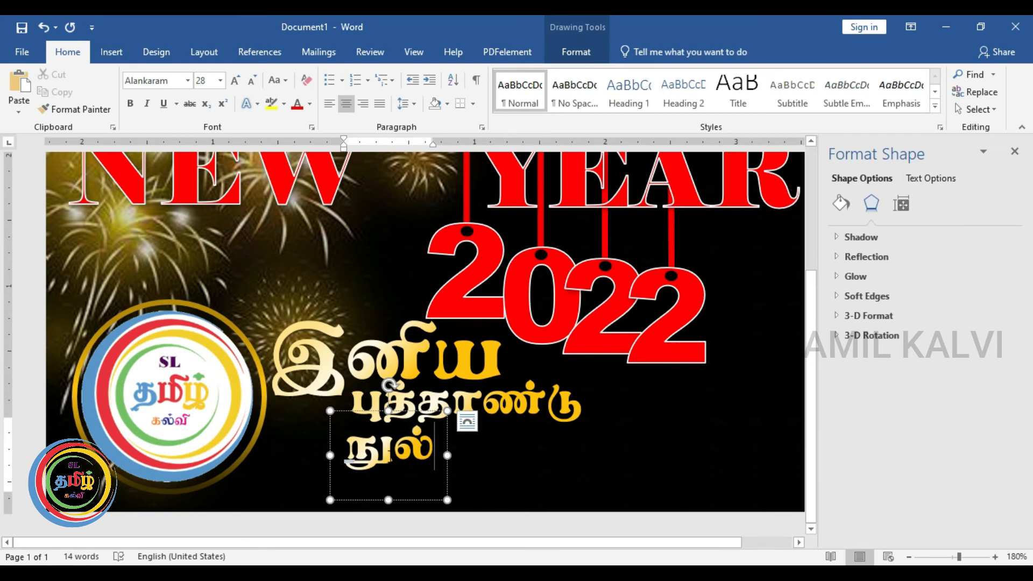
{"action": "left_click", "coordinate": [353, 465]}
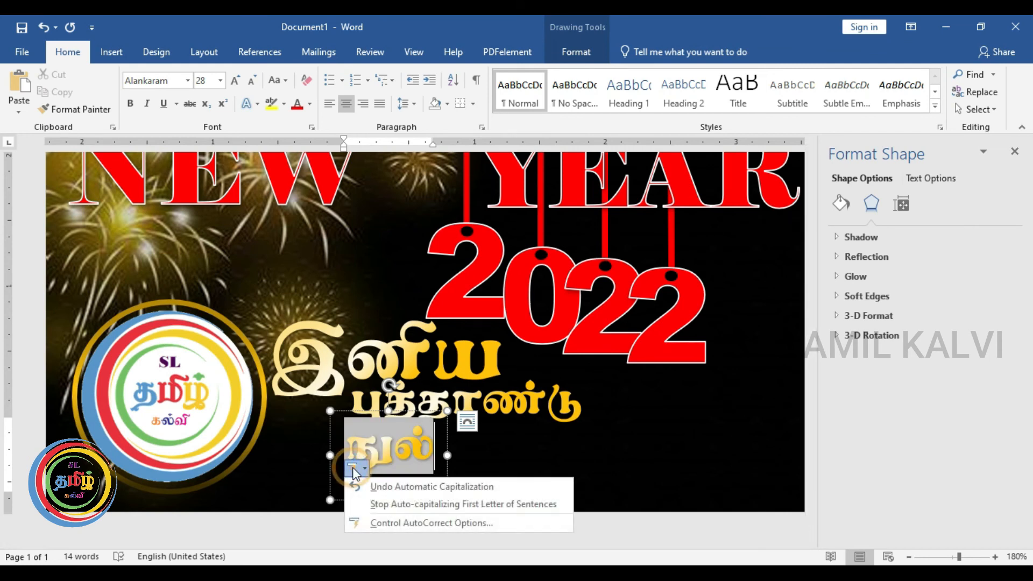
{"action": "left_click", "coordinate": [380, 505]}
{"action": "type", "text": "வா"}
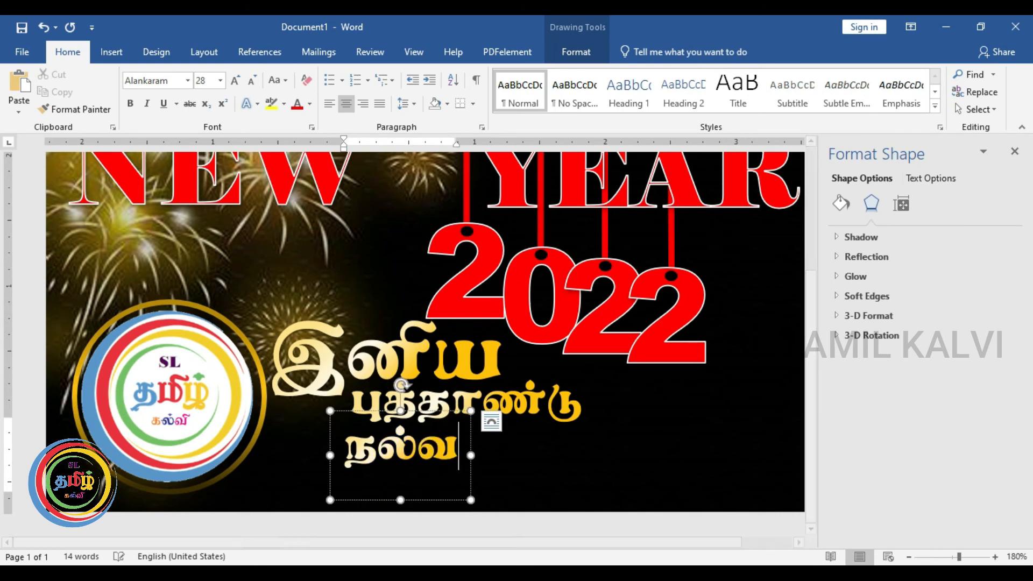
{"action": "type", "text": "ழ்"}
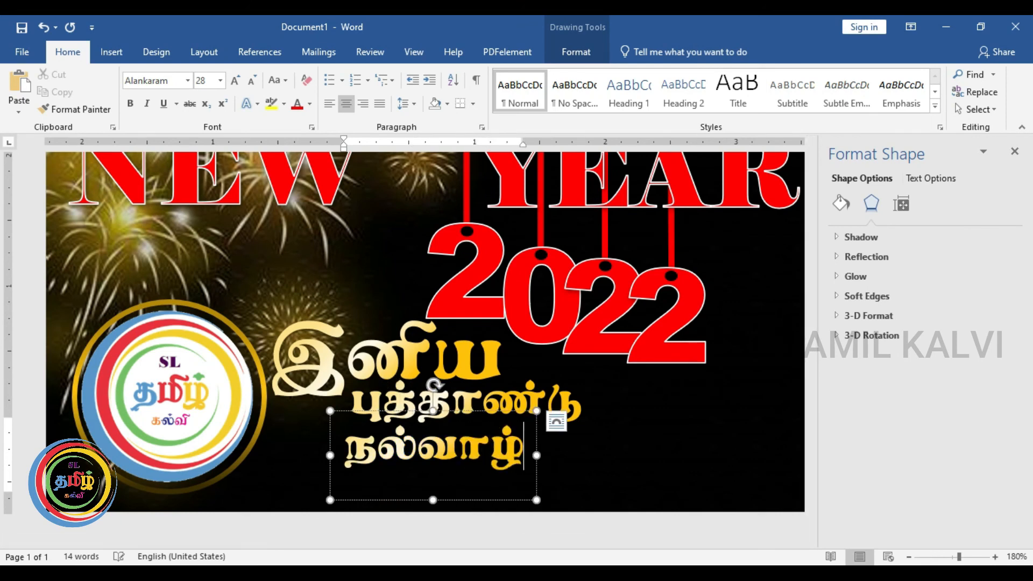
{"action": "type", "text": "த்து"}
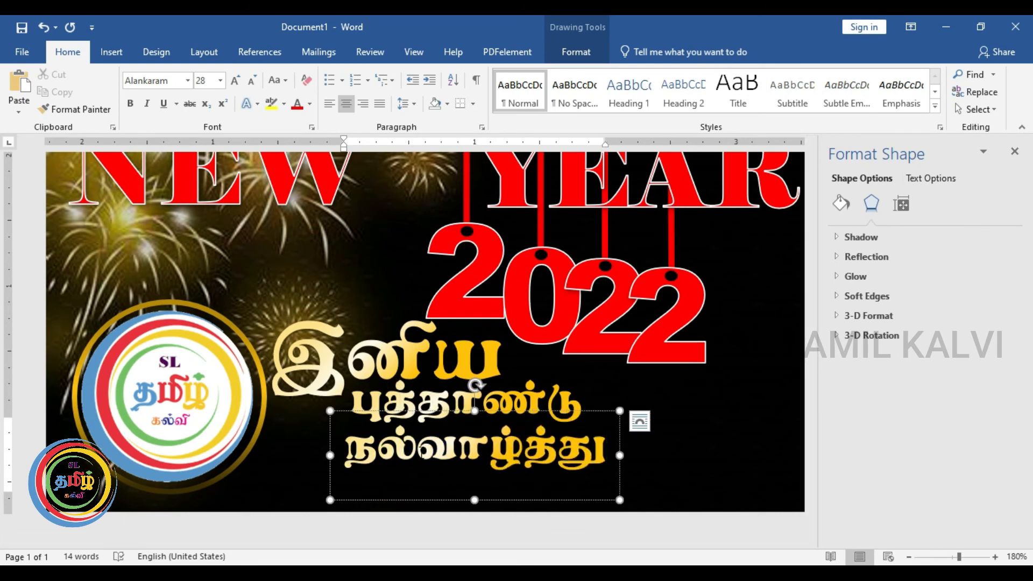
{"action": "type", "text": "க்க"}
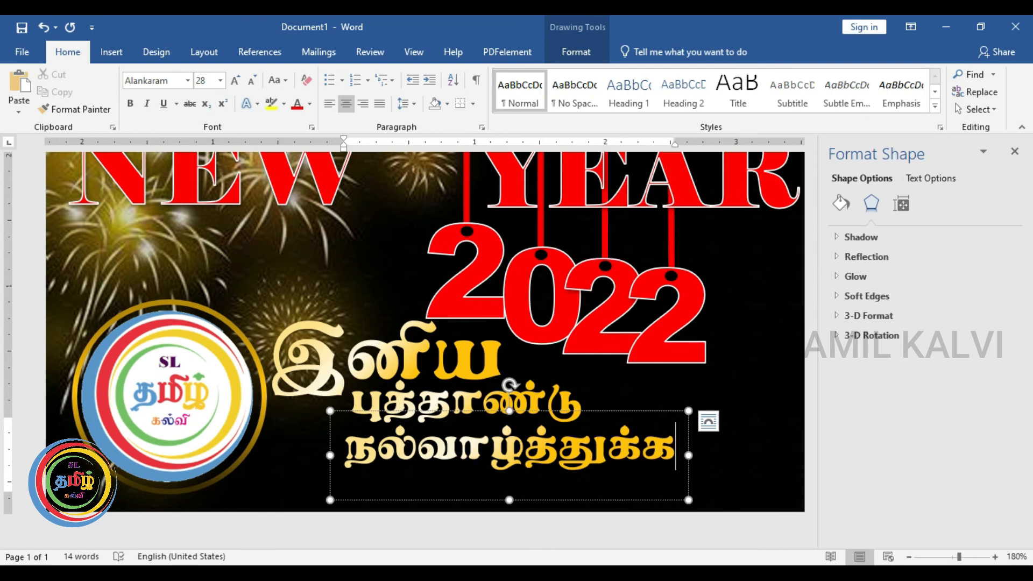
{"action": "type", "text": "ள்"}
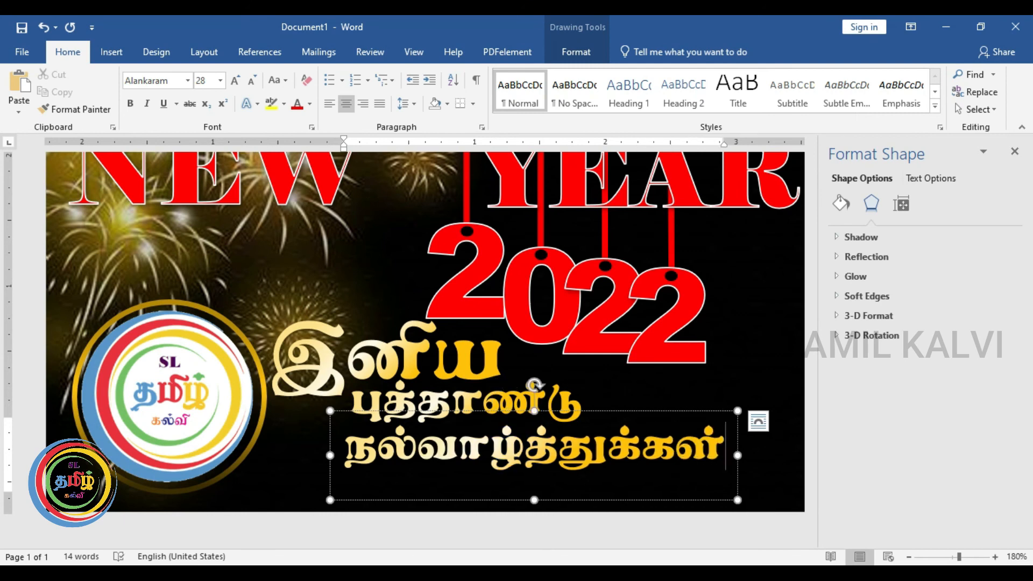
Enlarge the word நல்வாழ்த்துக்கள் to font size 36 and align its box under the other greeting lines beside the logo.
{"action": "left_click", "coordinate": [758, 422]}
{"action": "left_click", "coordinate": [589, 446]}
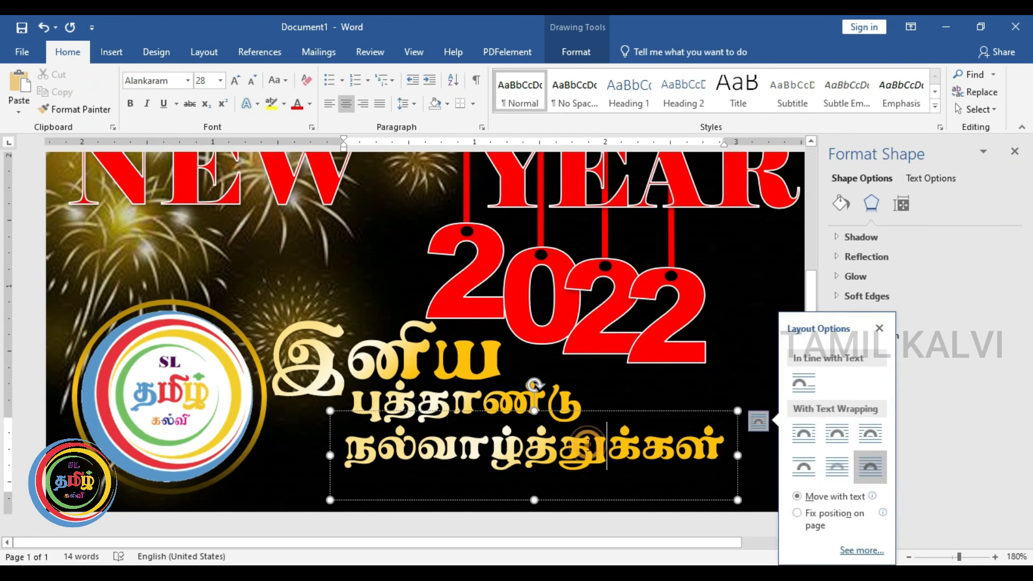
{"action": "double_click", "coordinate": [589, 446]}
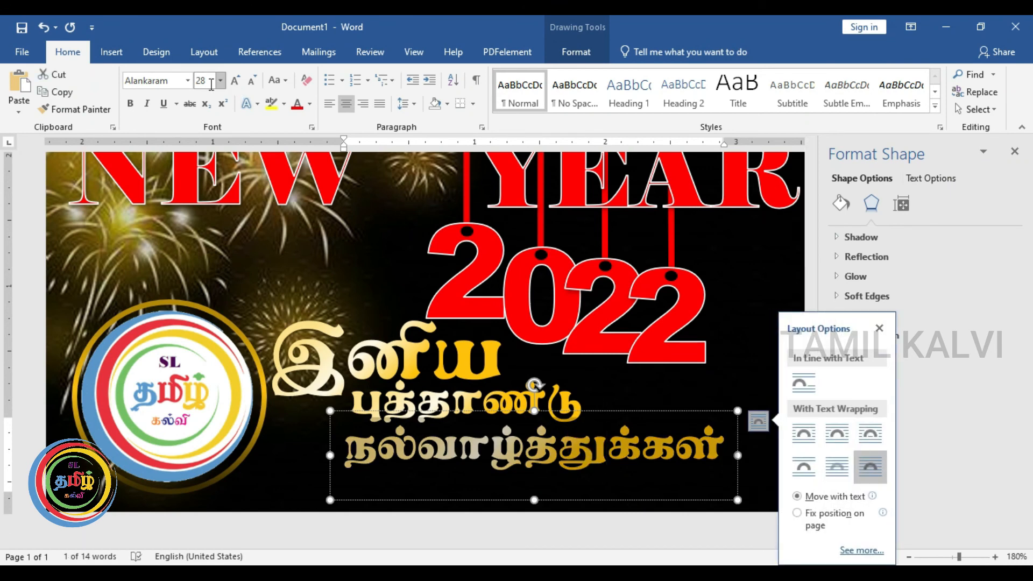
{"action": "left_click", "coordinate": [236, 81]}
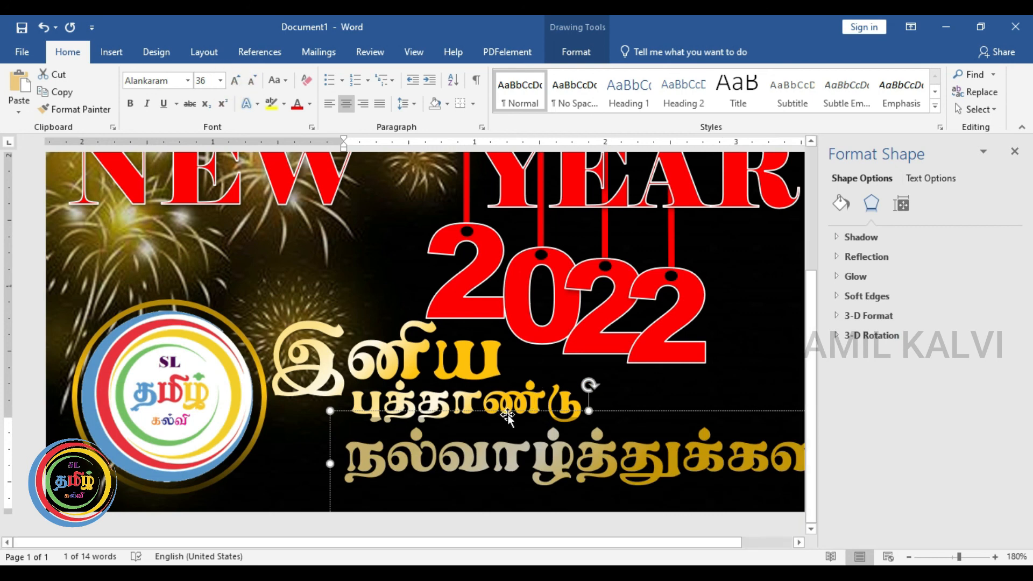
{"action": "left_click_drag", "start_coordinate": [508, 417], "coordinate": [439, 404]}
{"action": "left_click", "coordinate": [756, 325]}
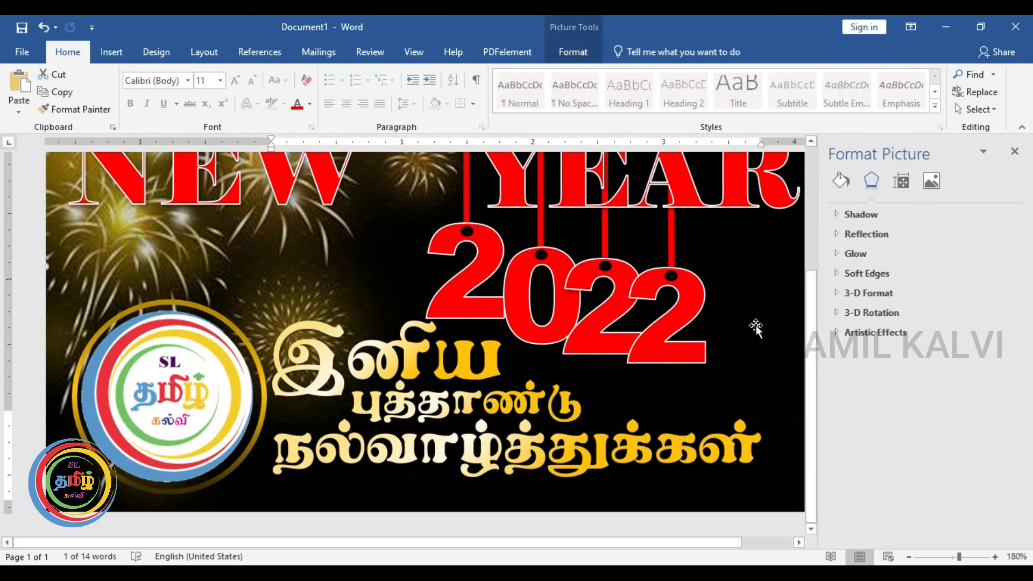
Fit the whole card in view and close the Format Picture pane.
{"action": "scroll", "coordinate": [755, 325], "scroll_direction": "down", "scroll_amount": 7}
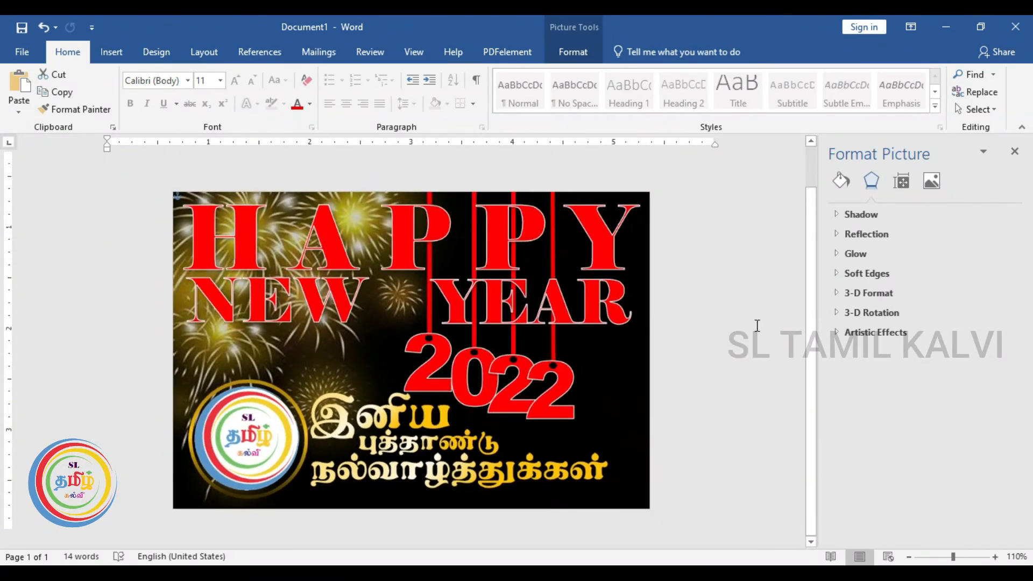
{"action": "scroll", "coordinate": [656, 408], "scroll_direction": "up", "scroll_amount": 1}
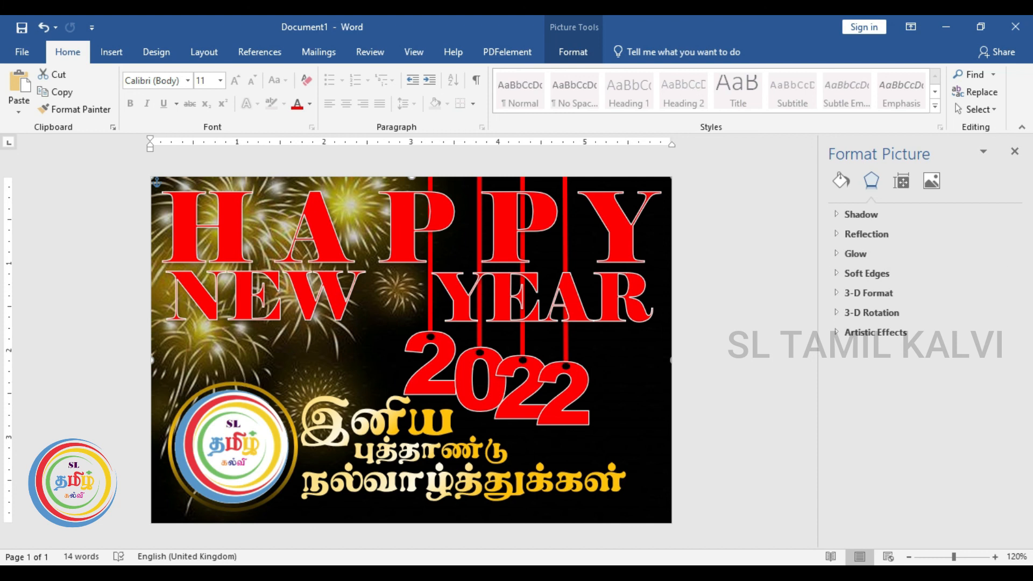
{"action": "left_click", "coordinate": [1014, 151]}
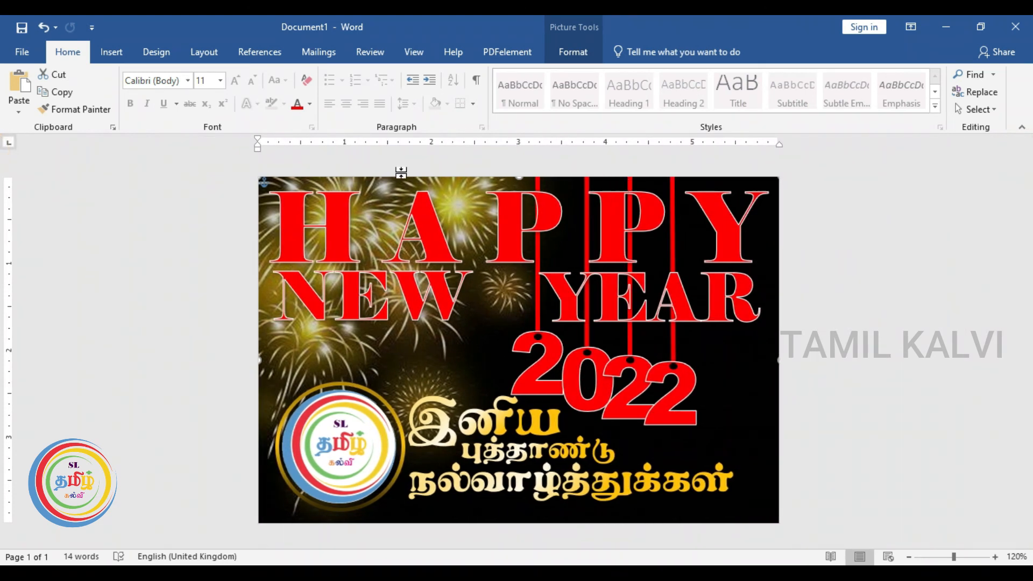
Save the card as the PDF file Doc3.pdf in the 2022 folder on the Desktop.
{"action": "left_click", "coordinate": [23, 52]}
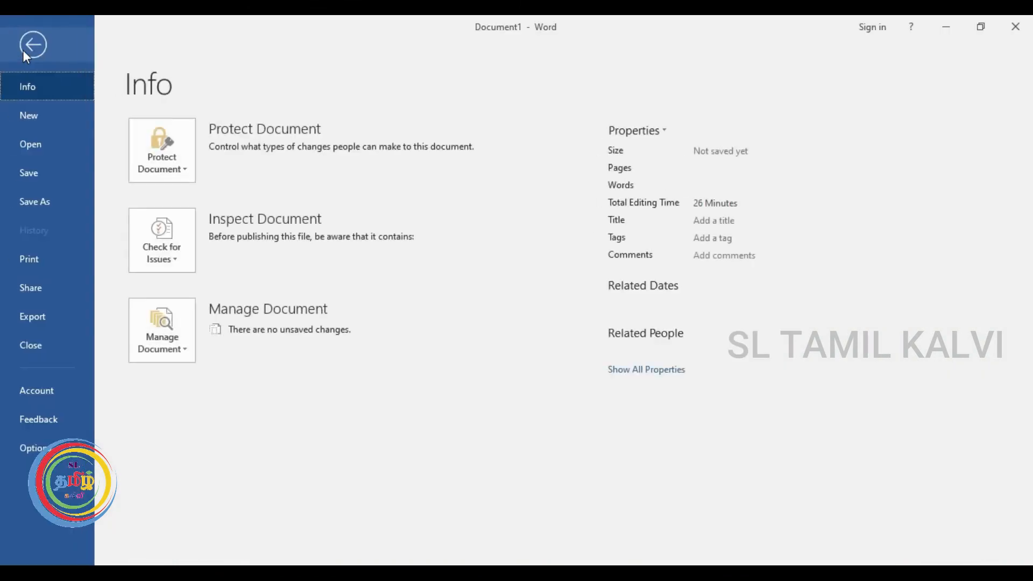
{"action": "left_click", "coordinate": [44, 198]}
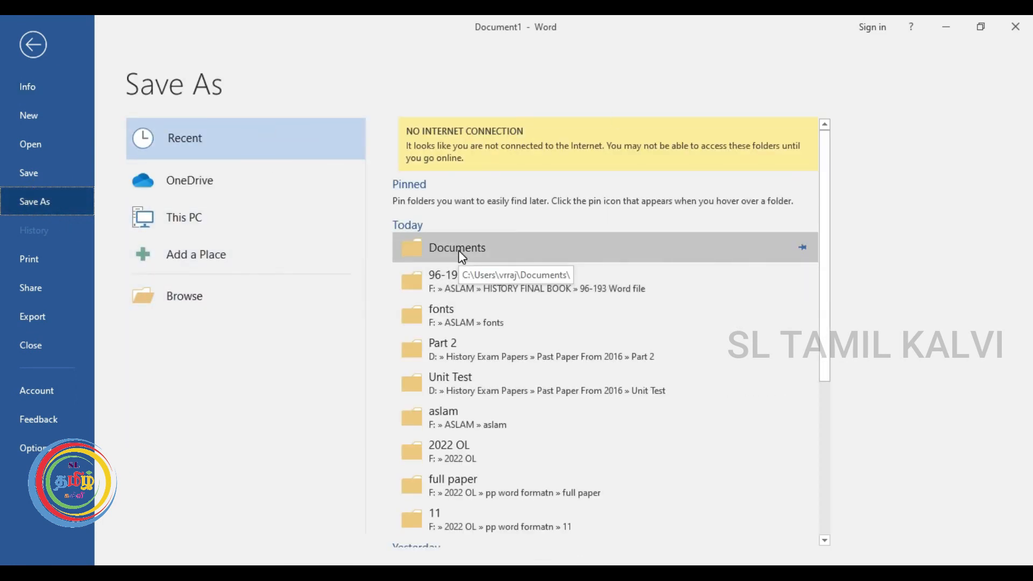
{"action": "left_click", "coordinate": [188, 293]}
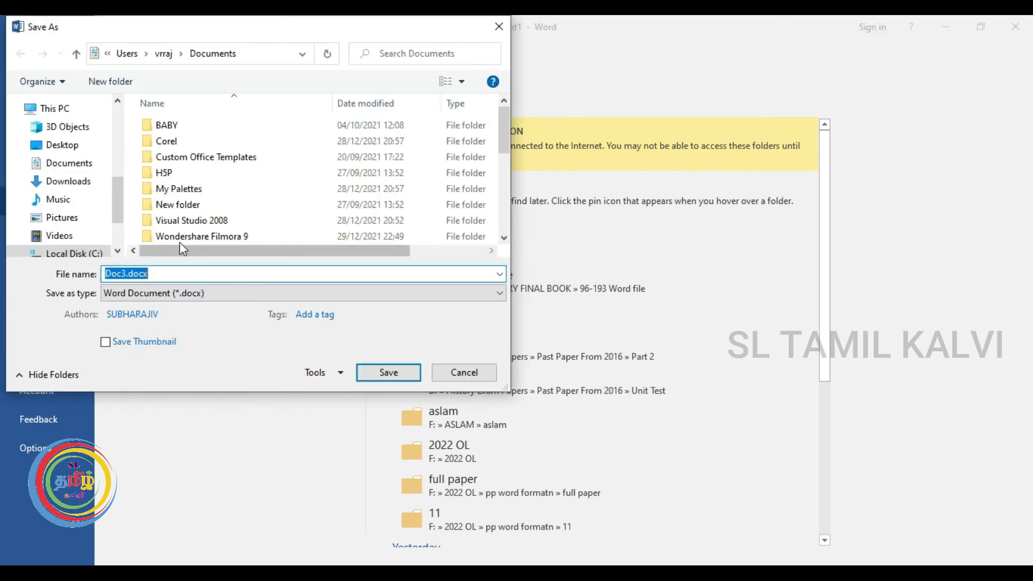
{"action": "left_click", "coordinate": [64, 147]}
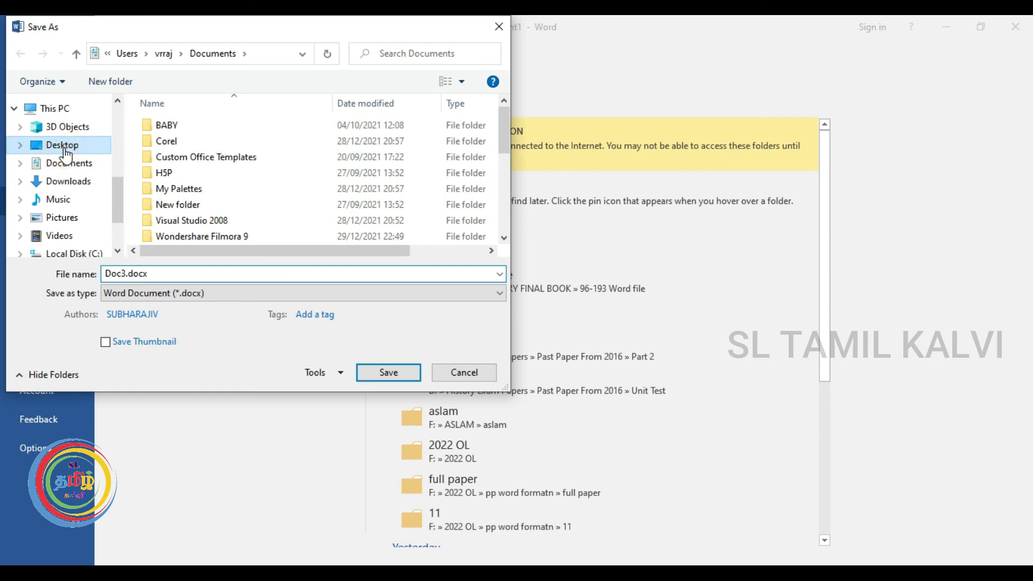
{"action": "double_click", "coordinate": [183, 159]}
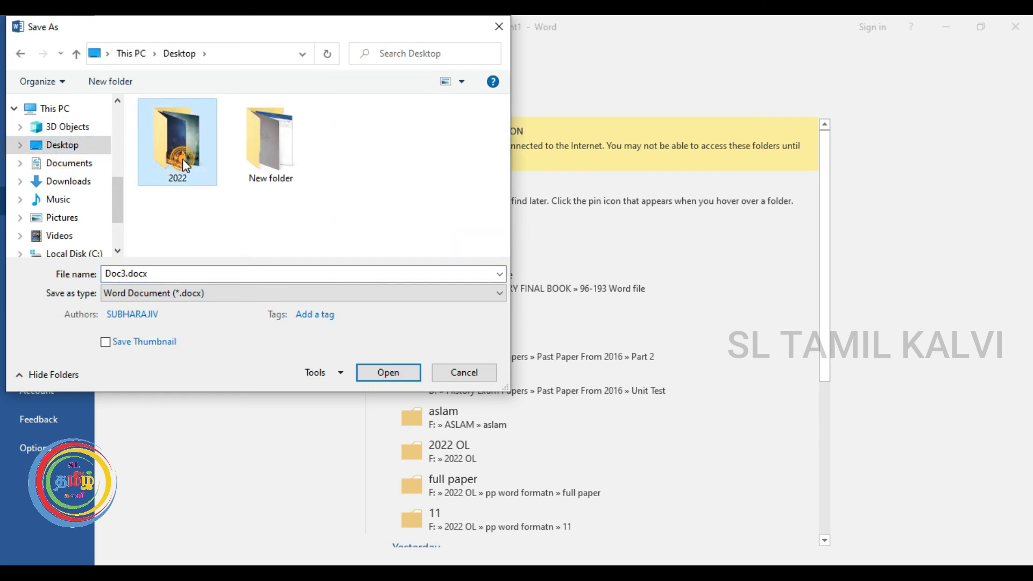
{"action": "left_click", "coordinate": [211, 293]}
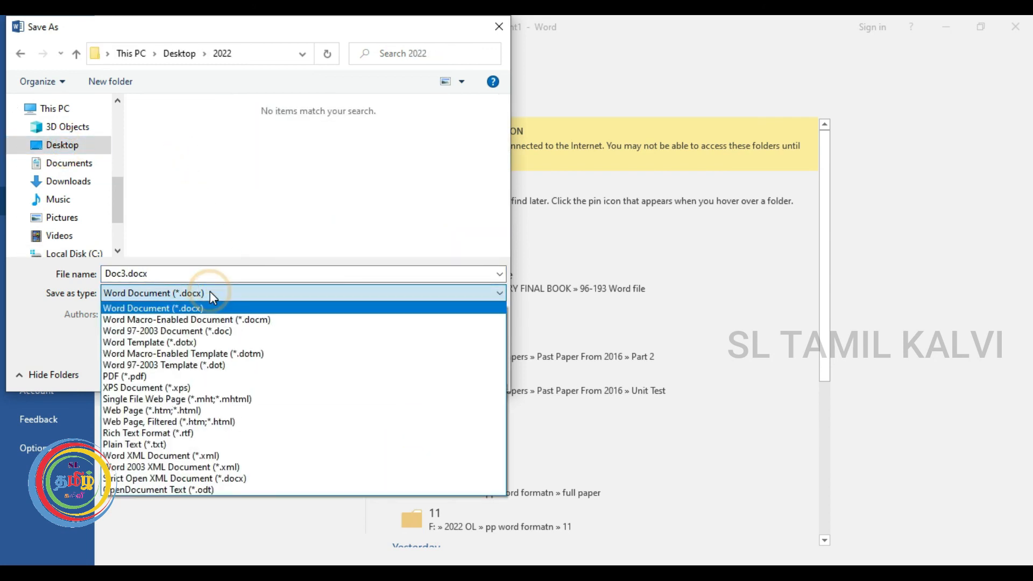
{"action": "left_click", "coordinate": [197, 377]}
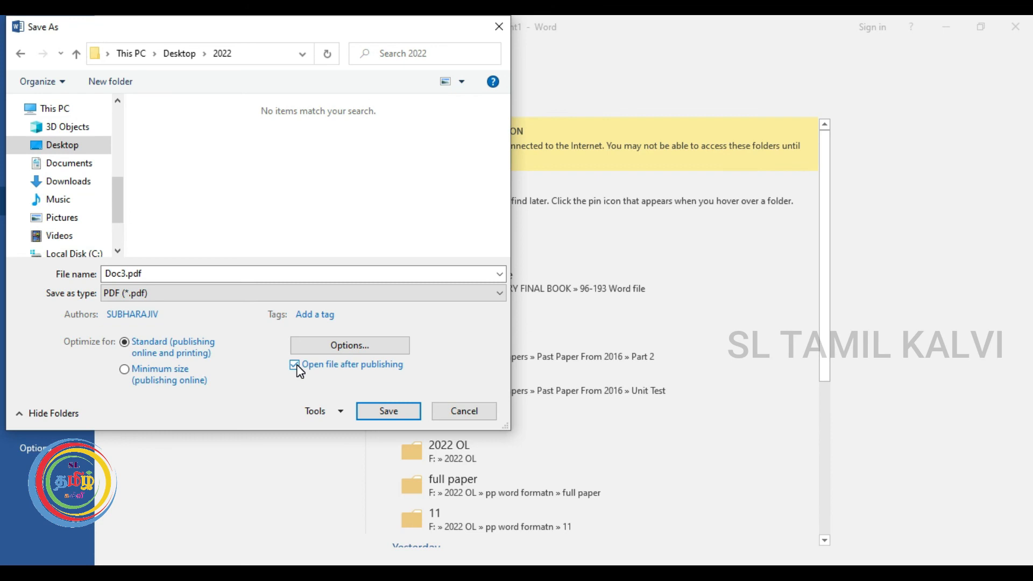
{"action": "left_click", "coordinate": [397, 412]}
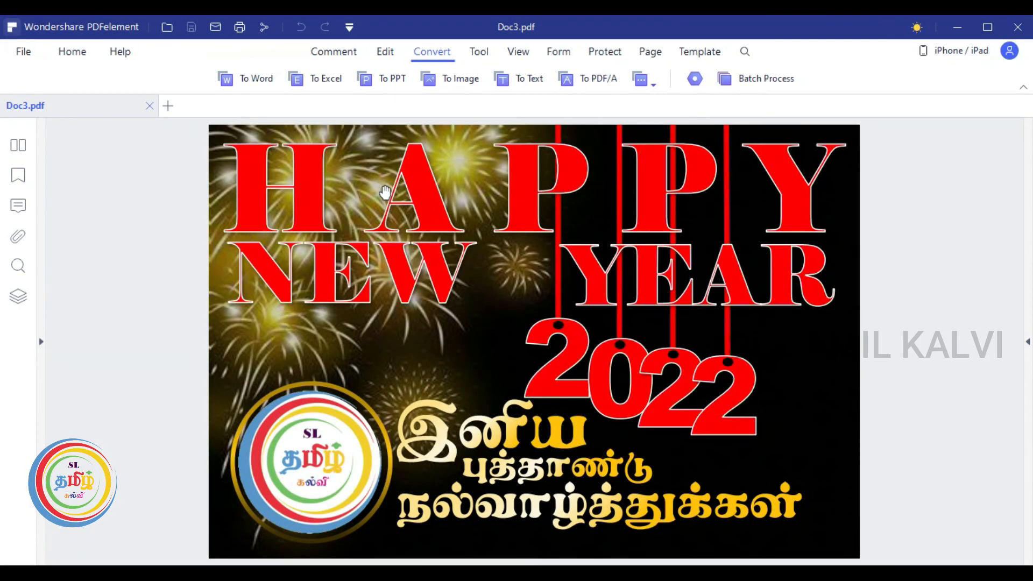